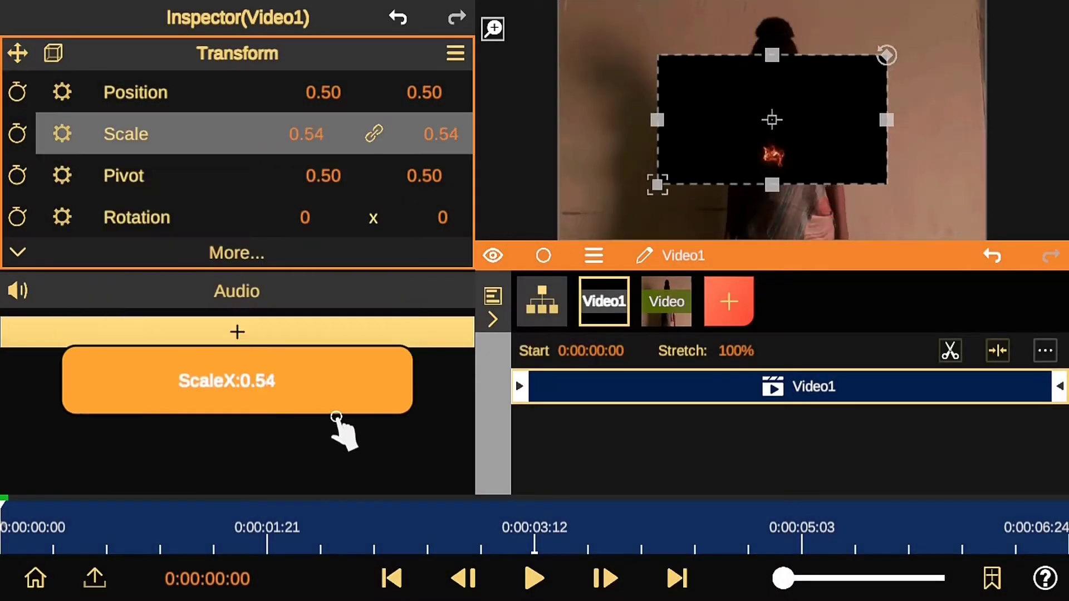
Scale the fire clip to 0.42, hide it, and preview all layers at 100% resolution.
{"action": "left_click_drag", "start_coordinate": [306, 134], "coordinate": [346, 429]}
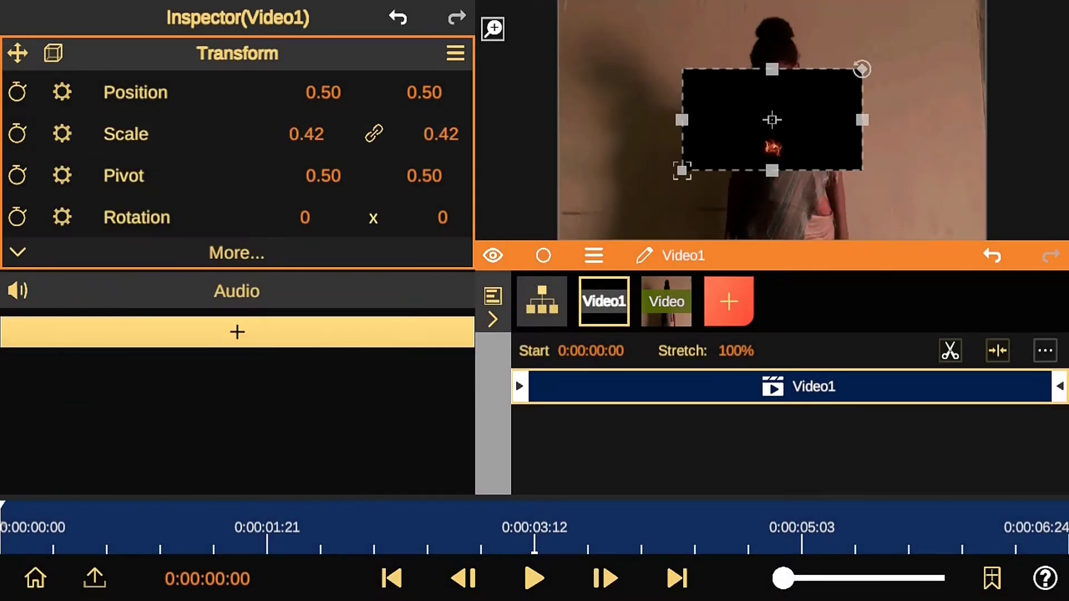
{"action": "left_click", "coordinate": [493, 256]}
{"action": "left_click", "coordinate": [538, 309]}
{"action": "left_click", "coordinate": [386, 217]}
{"action": "left_click", "coordinate": [139, 176]}
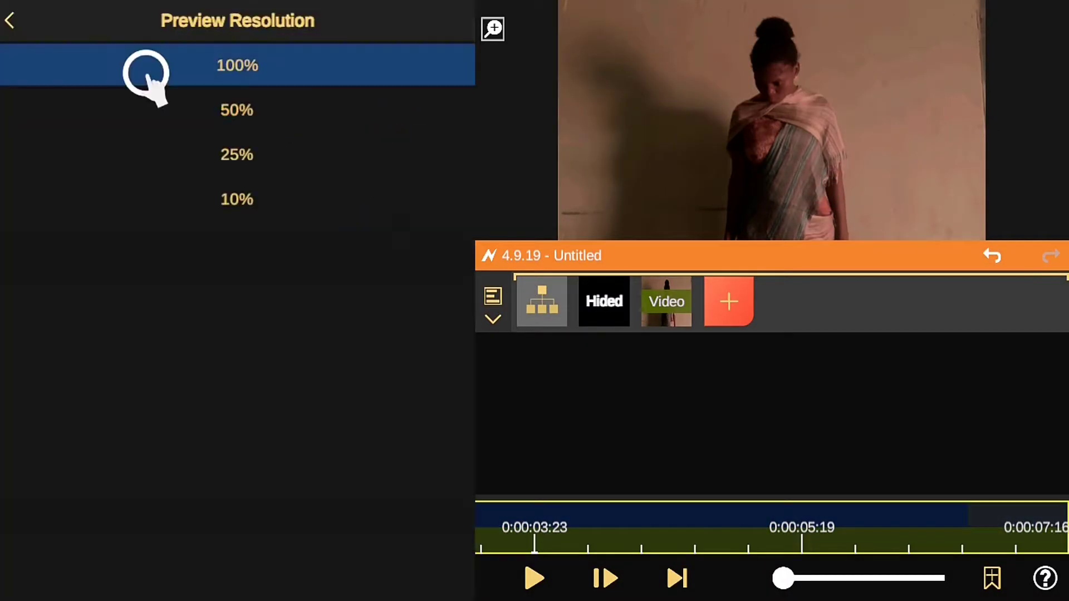
{"action": "left_click", "coordinate": [143, 67]}
{"action": "left_click", "coordinate": [17, 534]}
Find 0:00:00:22, where the hand opens, and snap the Video1 clip's start there.
{"action": "left_click_drag", "start_coordinate": [17, 534], "coordinate": [155, 529]}
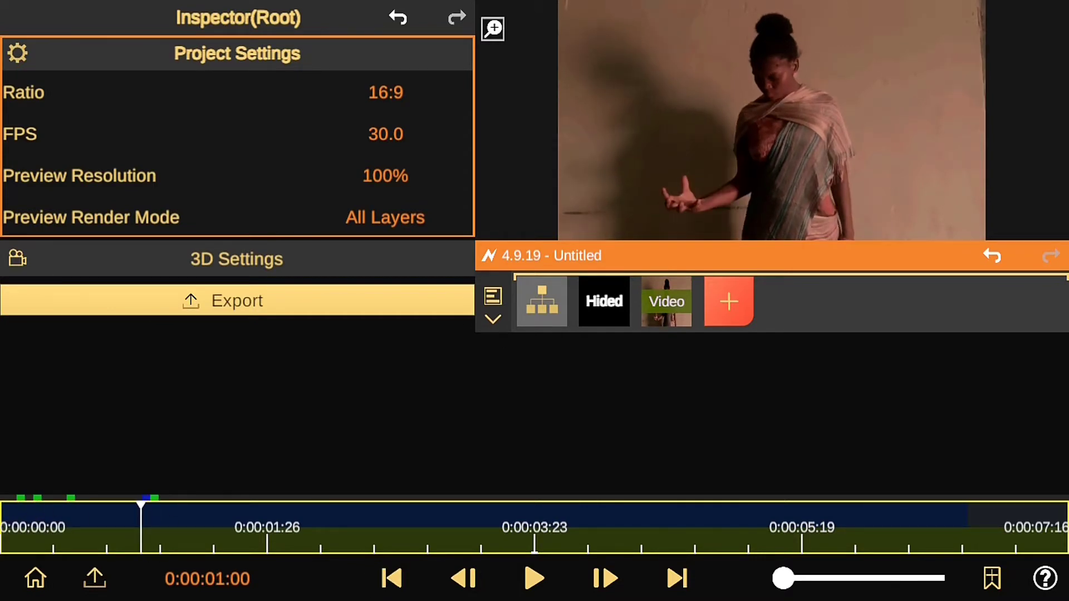
{"action": "left_click", "coordinate": [493, 319]}
{"action": "left_click", "coordinate": [389, 579]}
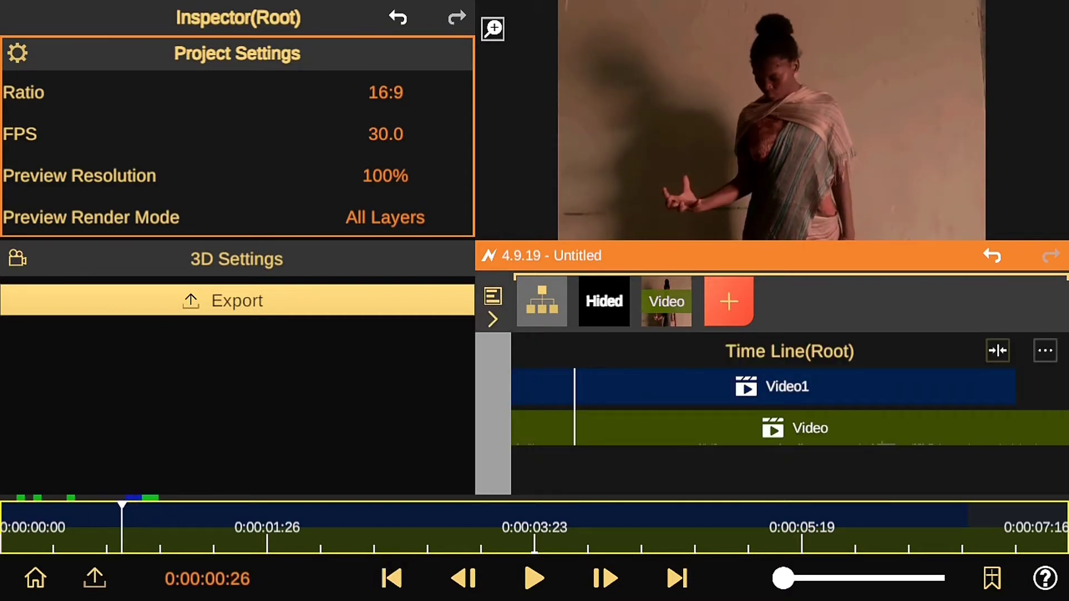
{"action": "left_click_drag", "start_coordinate": [121, 529], "coordinate": [93, 529]}
{"action": "left_click", "coordinate": [392, 579]}
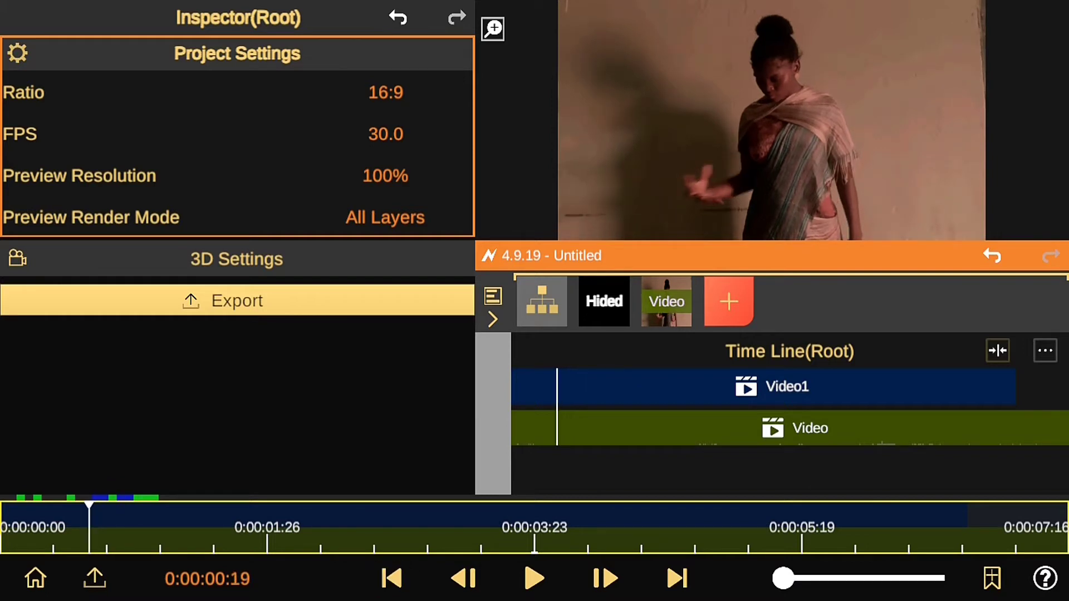
{"action": "left_click_drag", "start_coordinate": [783, 383], "coordinate": [807, 385]}
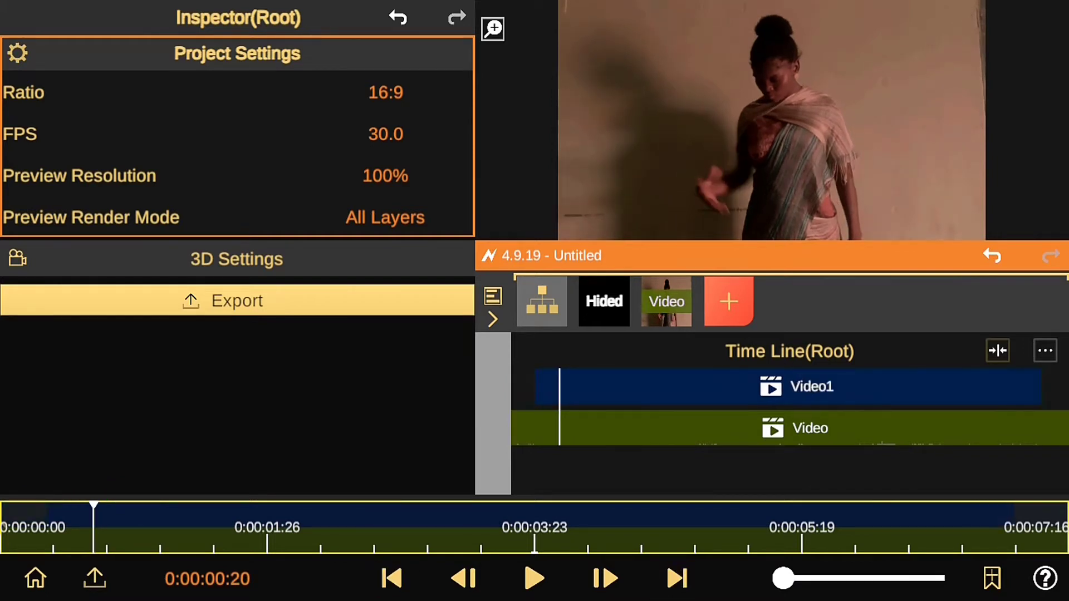
{"action": "left_click", "coordinate": [605, 579]}
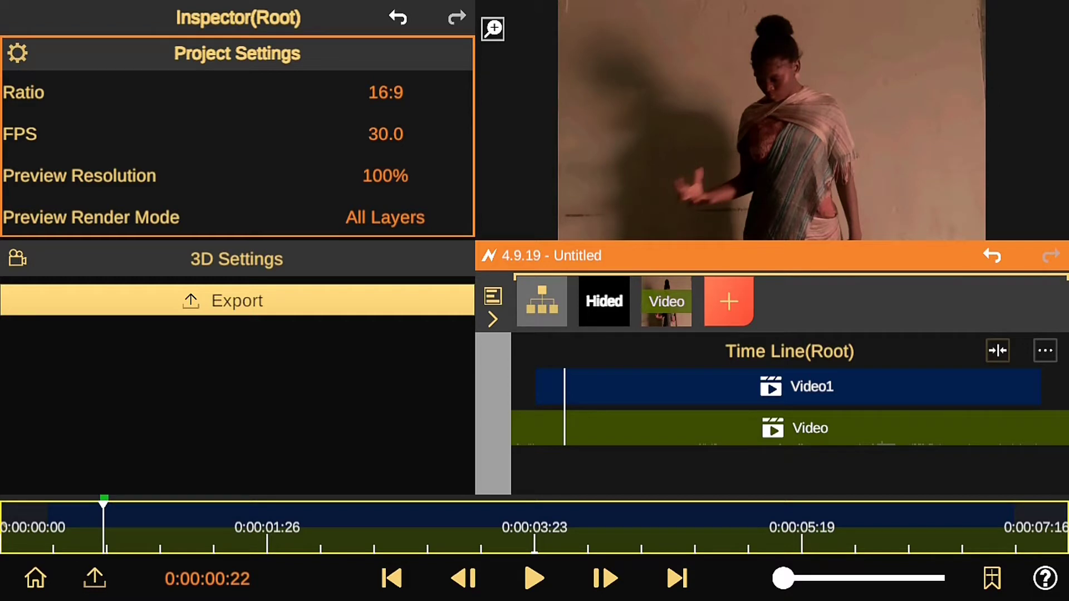
{"action": "left_click_drag", "start_coordinate": [830, 401], "coordinate": [859, 401]}
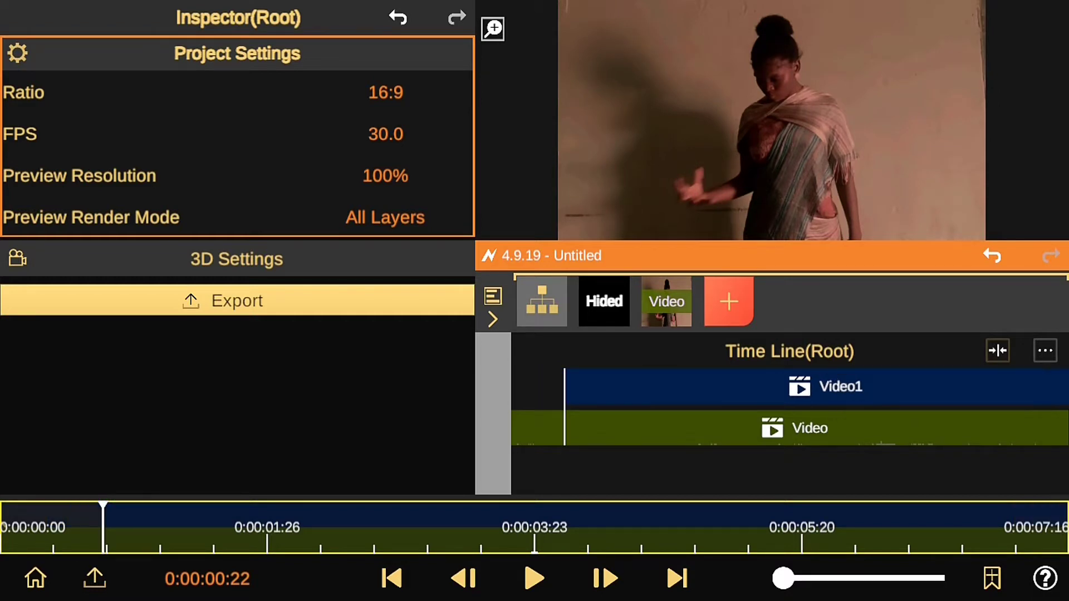
{"action": "left_click", "coordinate": [866, 384]}
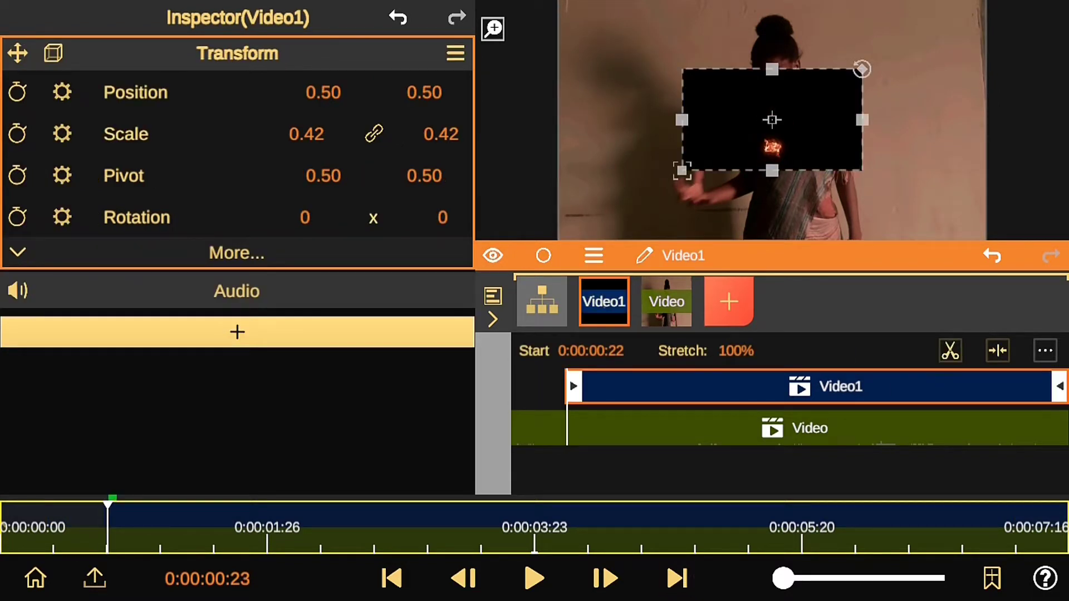
Move the fire over the woman's hand and add a Lighten blend mode.
{"action": "left_click_drag", "start_coordinate": [421, 89], "coordinate": [262, 119]}
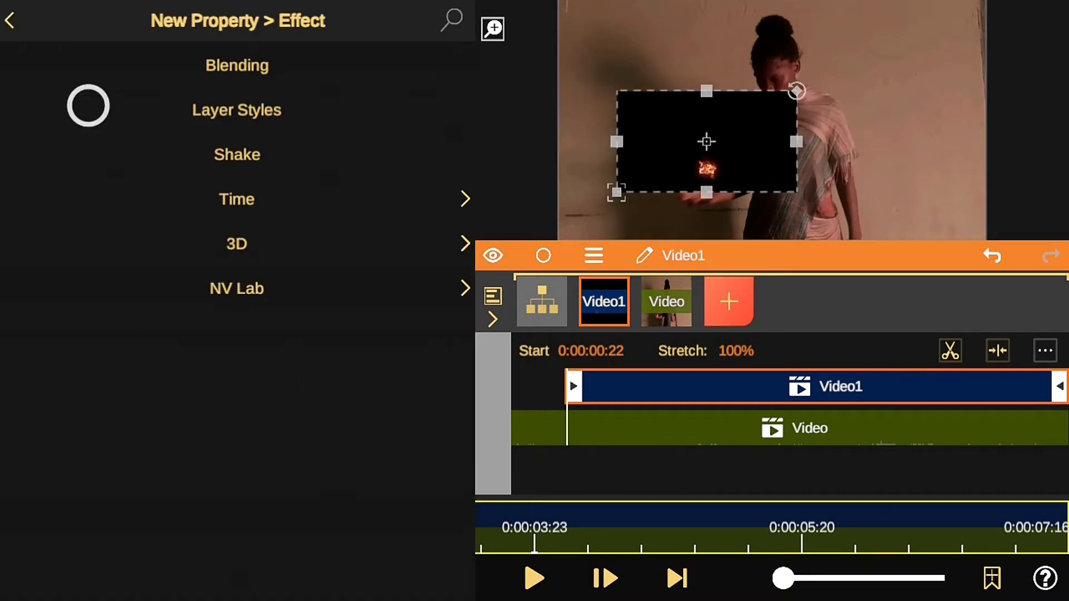
{"action": "left_click", "coordinate": [236, 62]}
{"action": "left_click", "coordinate": [373, 170]}
{"action": "left_click", "coordinate": [95, 382]}
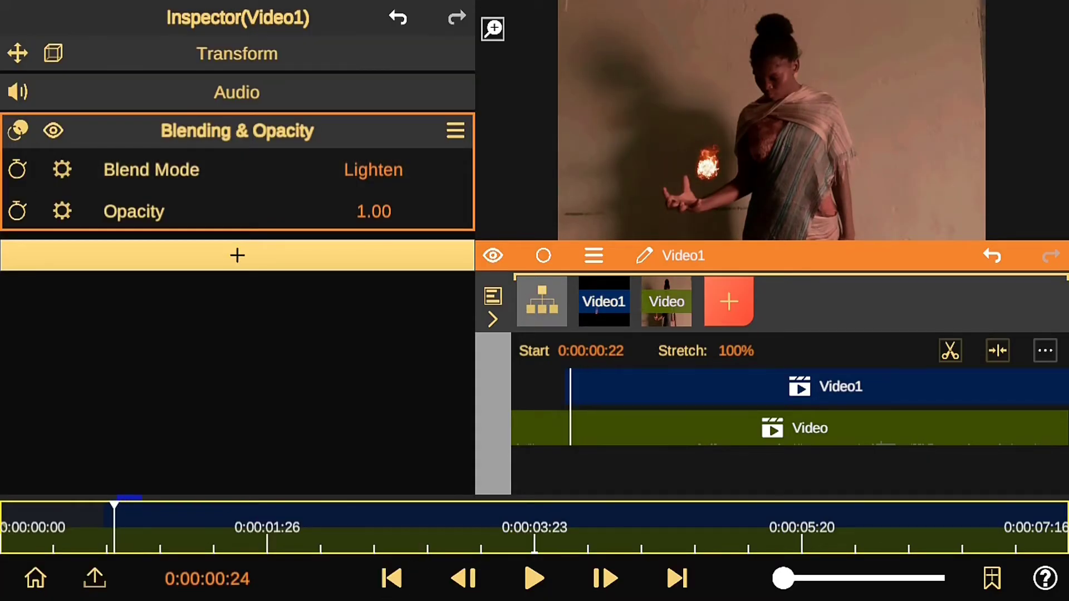
Lower the fire onto the palm and turn down its motion blur.
{"action": "left_click", "coordinate": [237, 53]}
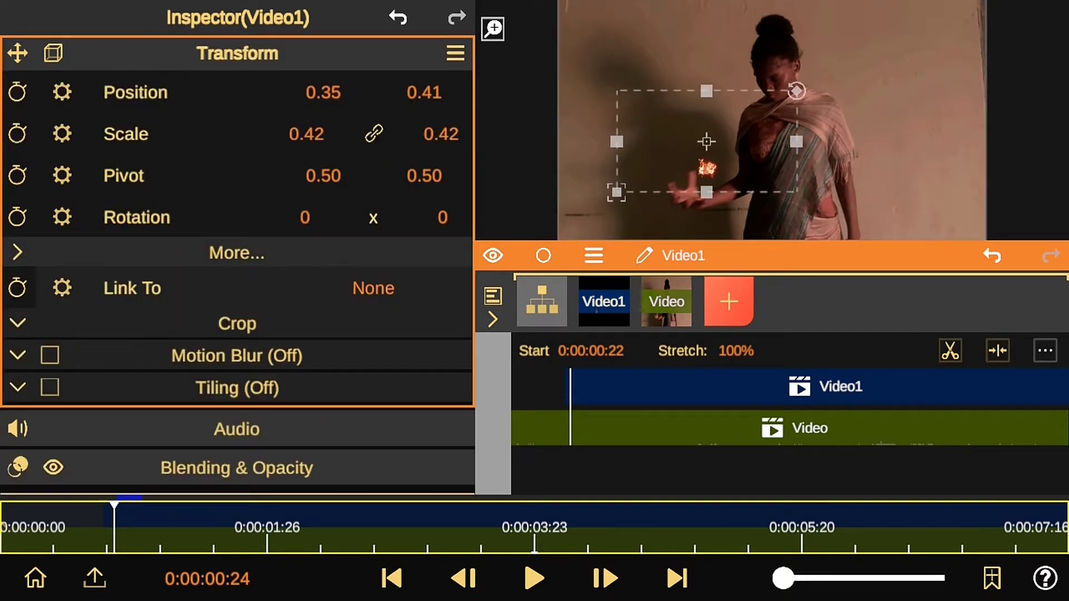
{"action": "left_click_drag", "start_coordinate": [424, 92], "coordinate": [425, 137]}
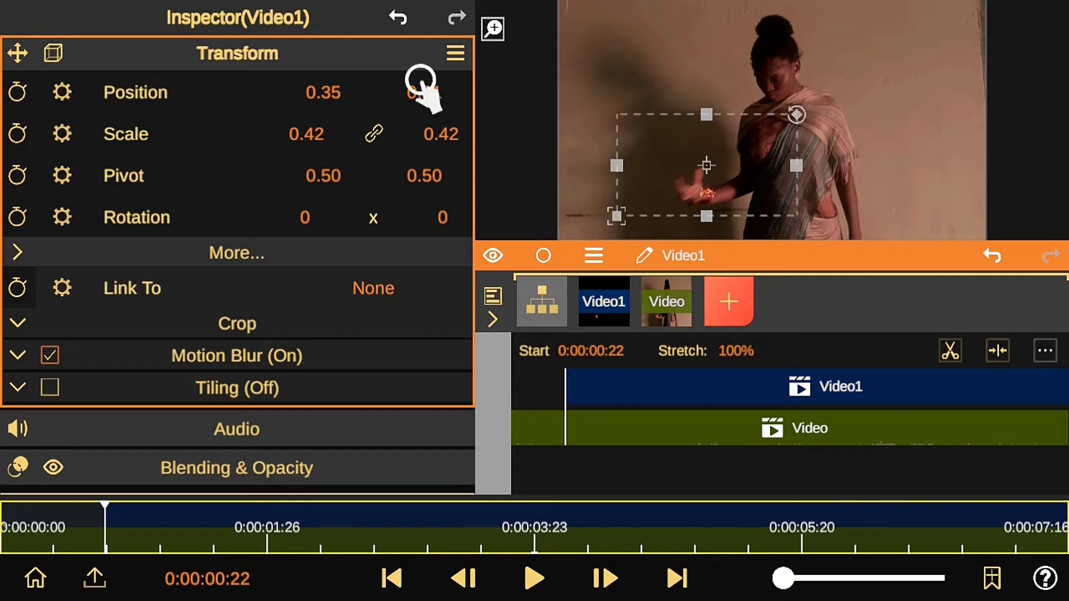
{"action": "left_click_drag", "start_coordinate": [422, 83], "coordinate": [423, 94]}
{"action": "left_click", "coordinate": [237, 356]}
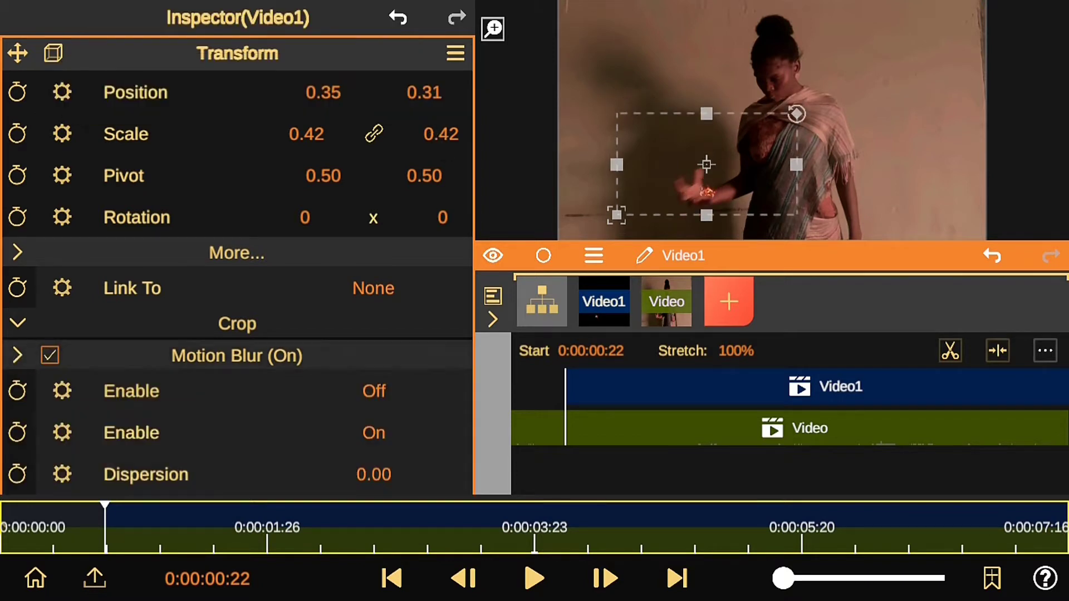
{"action": "scroll", "coordinate": [236, 261], "scroll_direction": "down", "scroll_amount": 3}
{"action": "left_click_drag", "start_coordinate": [374, 390], "coordinate": [375, 442]}
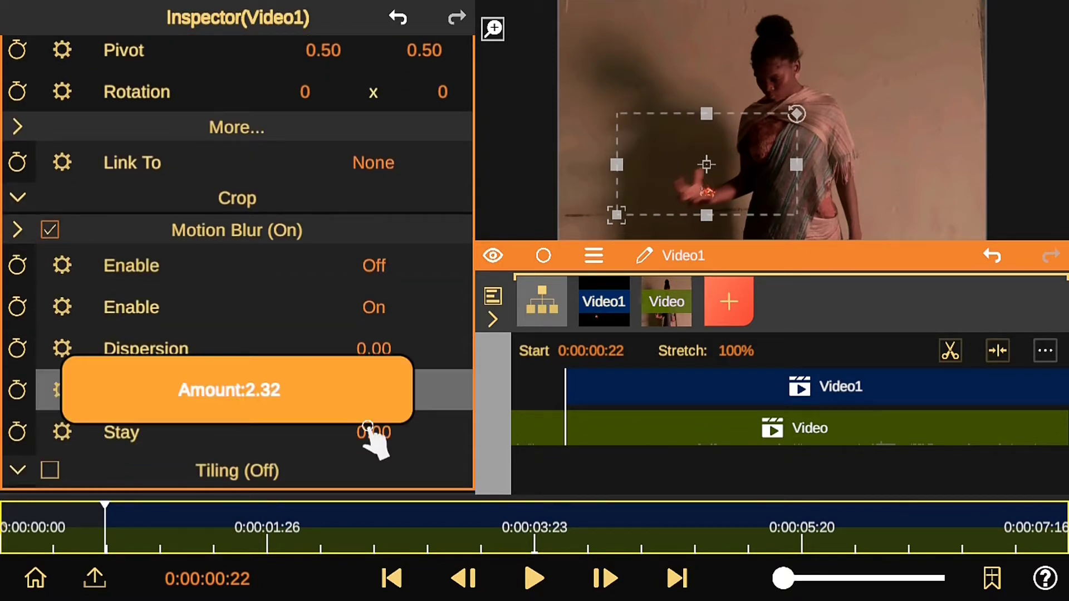
{"action": "mouse_move", "coordinate": [370, 393]}
{"action": "left_mouse_down"}
{"action": "mouse_move", "coordinate": [393, 577]}
{"action": "mouse_move", "coordinate": [393, 503]}
{"action": "left_mouse_up"}
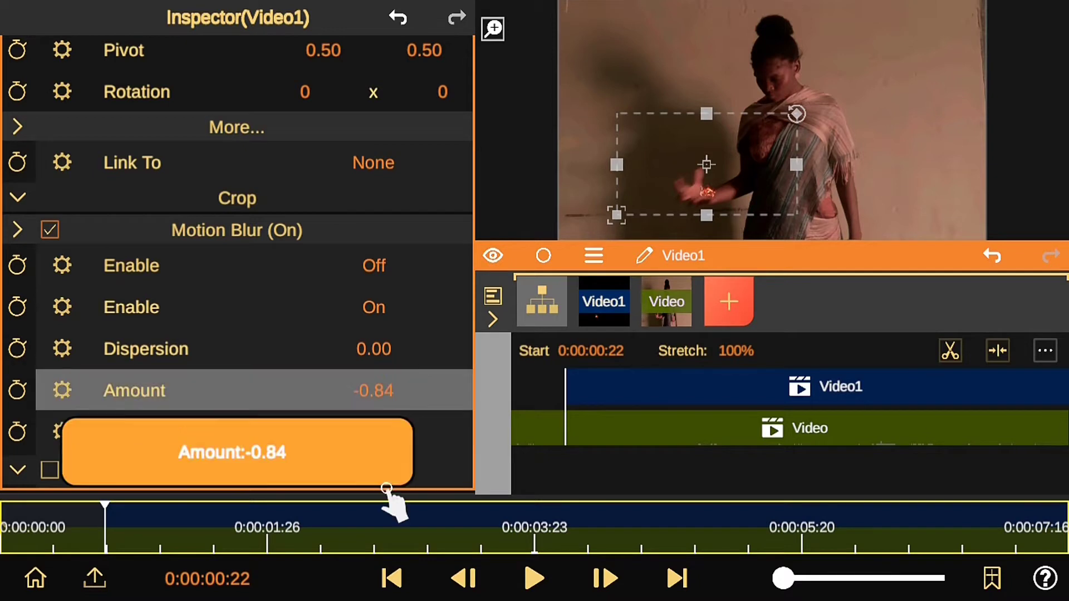
{"action": "left_click", "coordinate": [604, 301]}
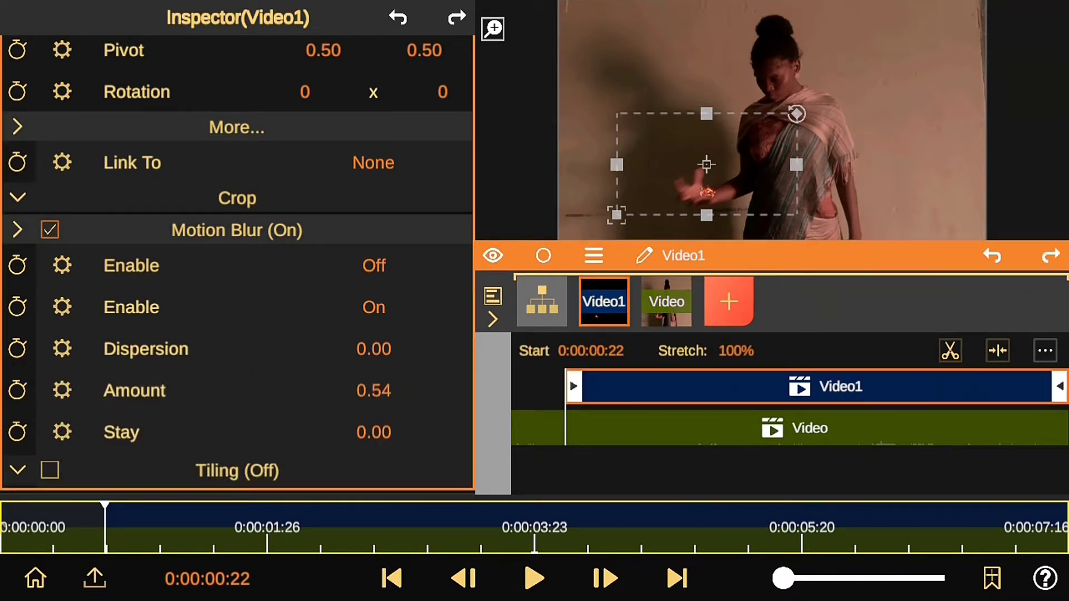
Nudge the fire's position to 0.33, 0.31 and keyframe Position at 0:00:00:22.
{"action": "left_click", "coordinate": [17, 230]}
{"action": "left_click", "coordinate": [237, 53]}
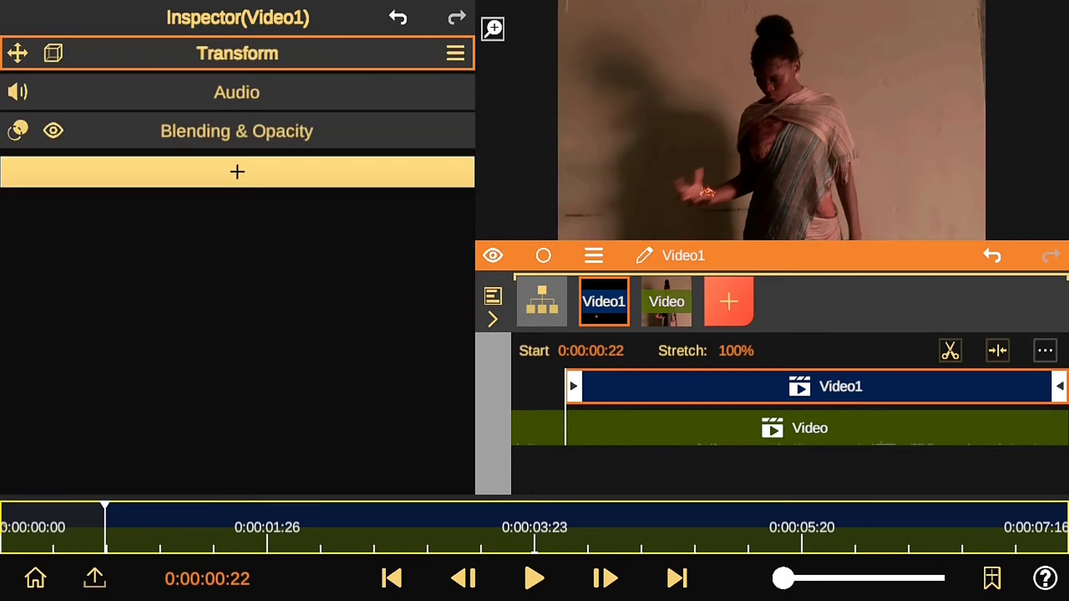
{"action": "left_click", "coordinate": [237, 53]}
{"action": "left_click_drag", "start_coordinate": [318, 103], "coordinate": [341, 122]}
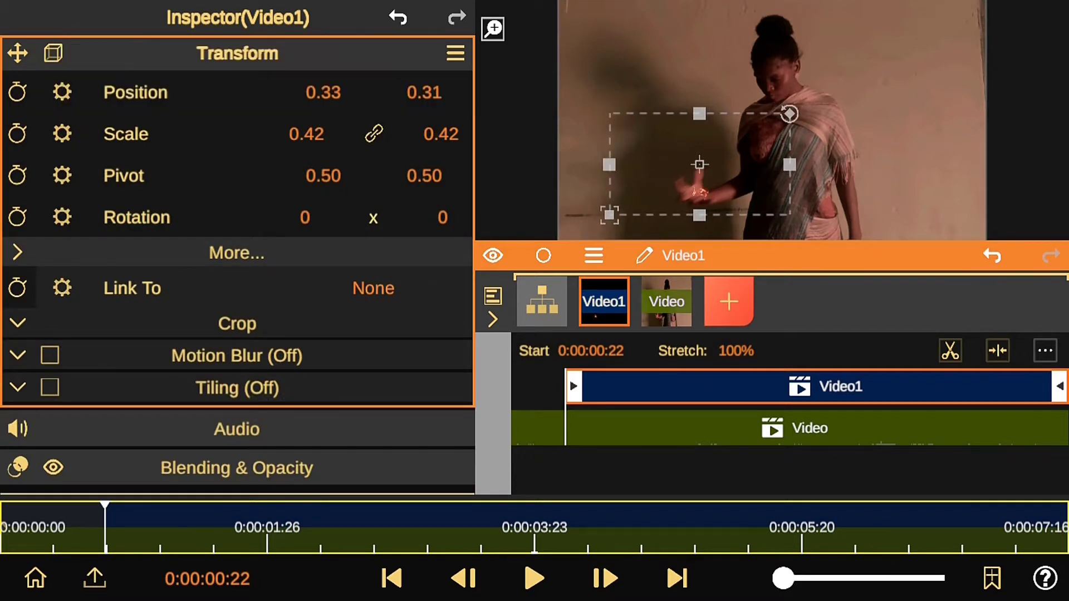
{"action": "left_click", "coordinate": [17, 92]}
Keyframe scale, then a few frames later enlarge the fire to 0.67 by 0.48 over the hand.
{"action": "left_click", "coordinate": [18, 175]}
{"action": "left_click", "coordinate": [17, 300]}
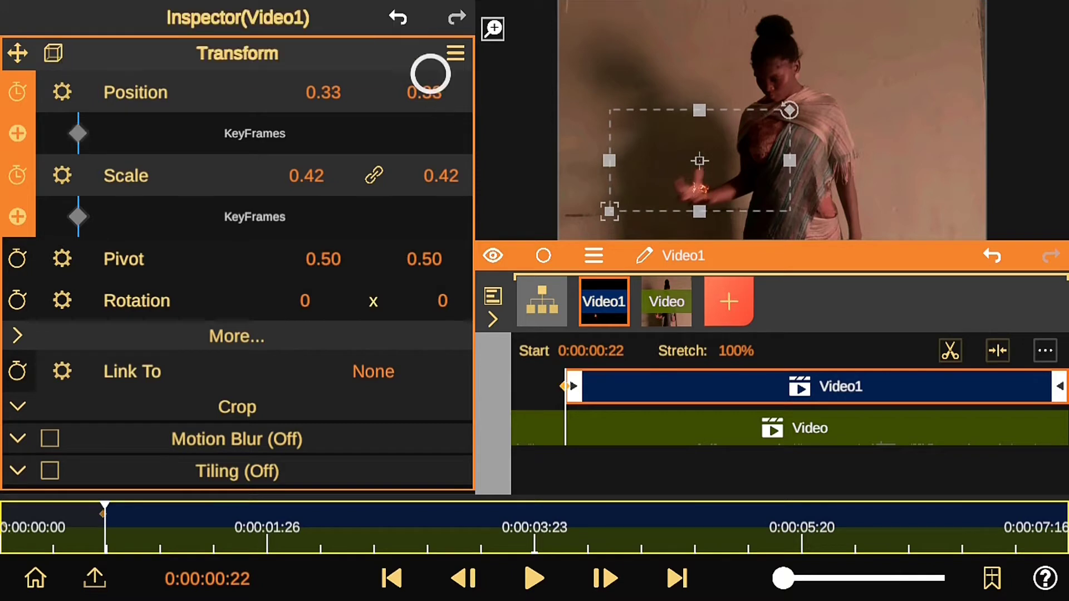
{"action": "left_click", "coordinate": [677, 579]}
{"action": "left_click", "coordinate": [677, 579]}
{"action": "left_click", "coordinate": [677, 579]}
{"action": "left_click", "coordinate": [677, 580]}
{"action": "left_click_drag", "start_coordinate": [317, 86], "coordinate": [310, 106]}
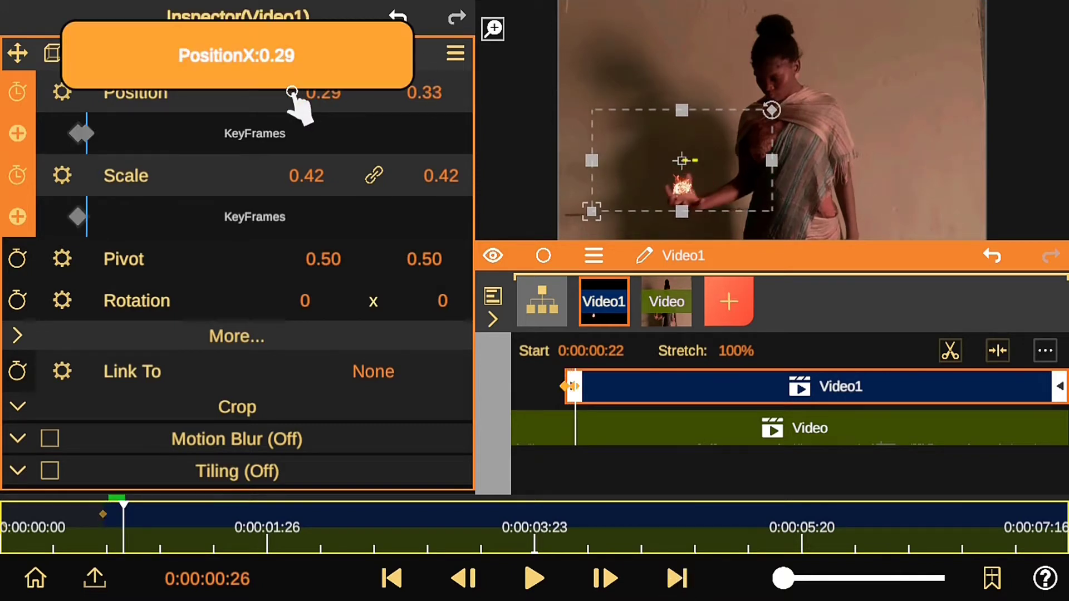
{"action": "left_click_drag", "start_coordinate": [314, 177], "coordinate": [406, 198]}
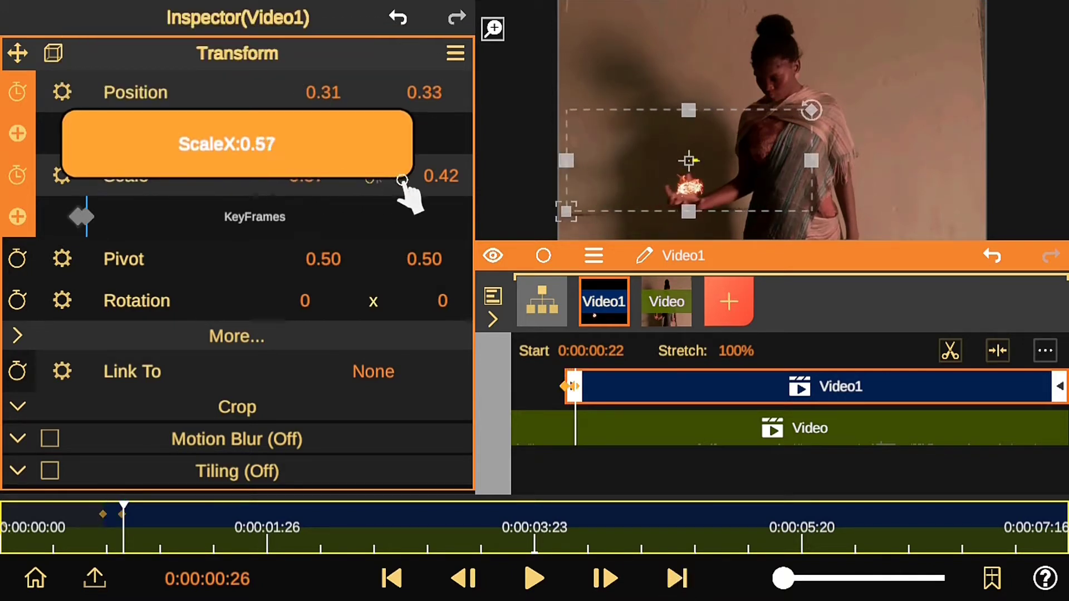
{"action": "mouse_move", "coordinate": [424, 92]}
{"action": "left_mouse_down"}
{"action": "mouse_move", "coordinate": [425, 110]}
{"action": "mouse_move", "coordinate": [401, 59]}
{"action": "left_mouse_up"}
{"action": "left_click", "coordinate": [398, 17]}
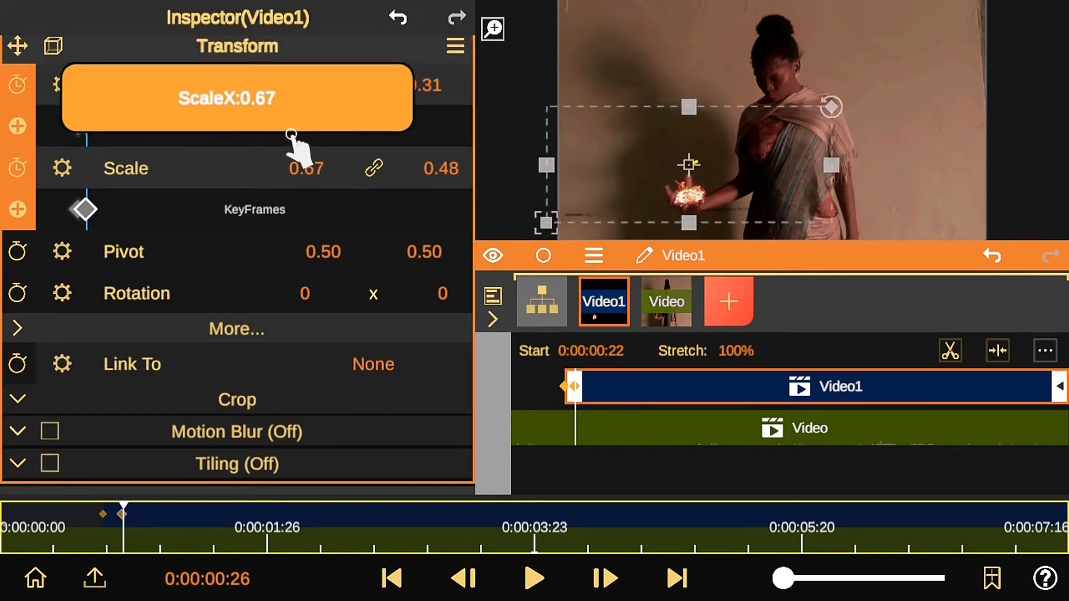
{"action": "left_click_drag", "start_coordinate": [301, 167], "coordinate": [362, 143]}
{"action": "left_click_drag", "start_coordinate": [424, 86], "coordinate": [421, 56]}
{"action": "left_click_drag", "start_coordinate": [323, 84], "coordinate": [328, 102]}
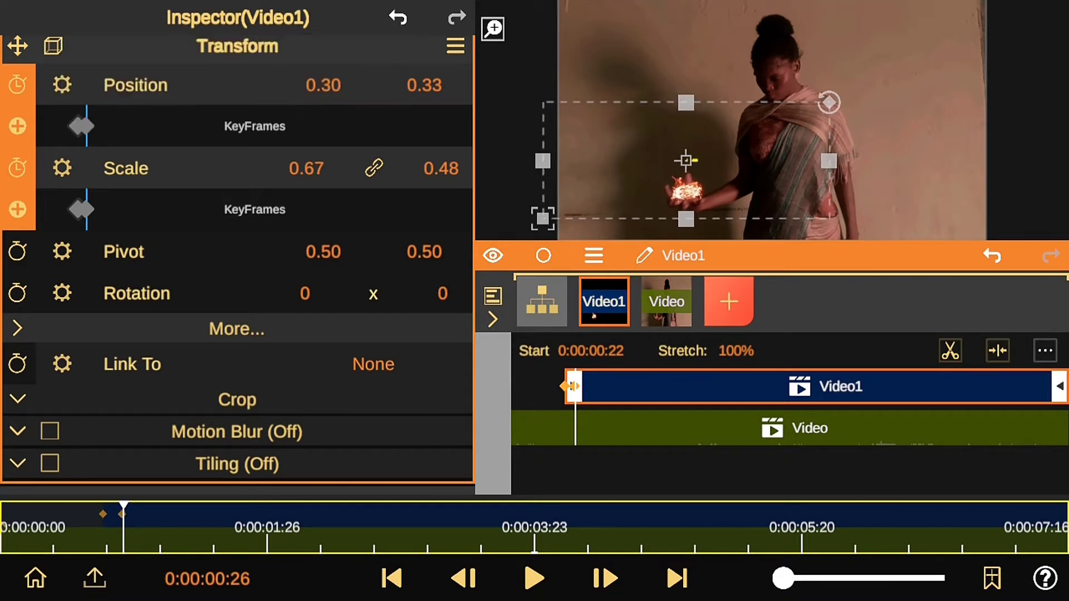
Later in the clip, stretch the fire to 0.53 tall and shift it left to 0.29.
{"action": "left_click", "coordinate": [667, 578]}
{"action": "left_click_drag", "start_coordinate": [441, 168], "coordinate": [449, 159]}
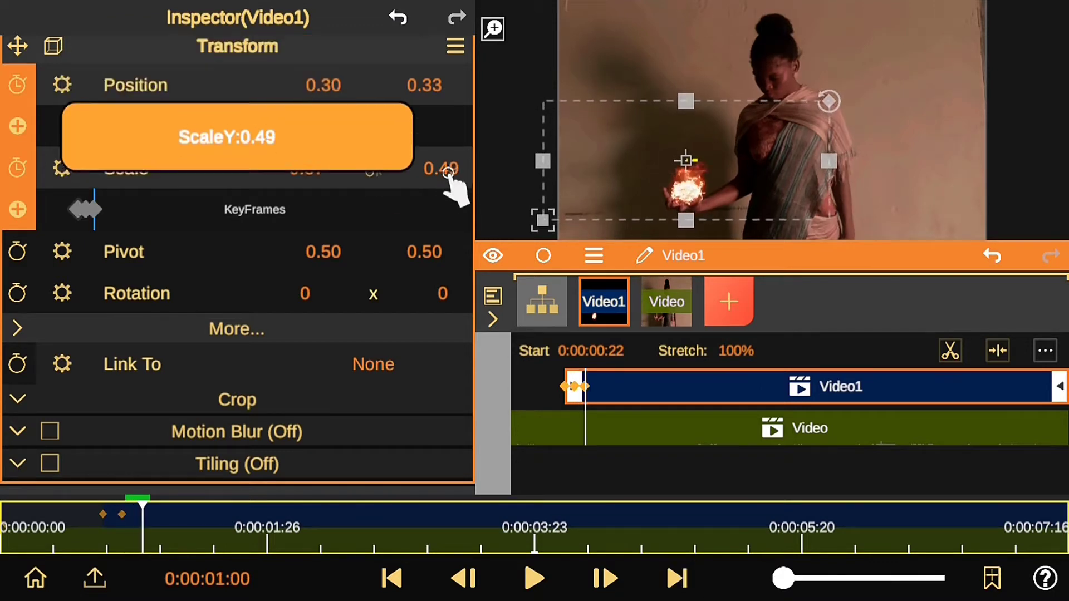
{"action": "left_click", "coordinate": [663, 579]}
{"action": "left_click", "coordinate": [667, 578]}
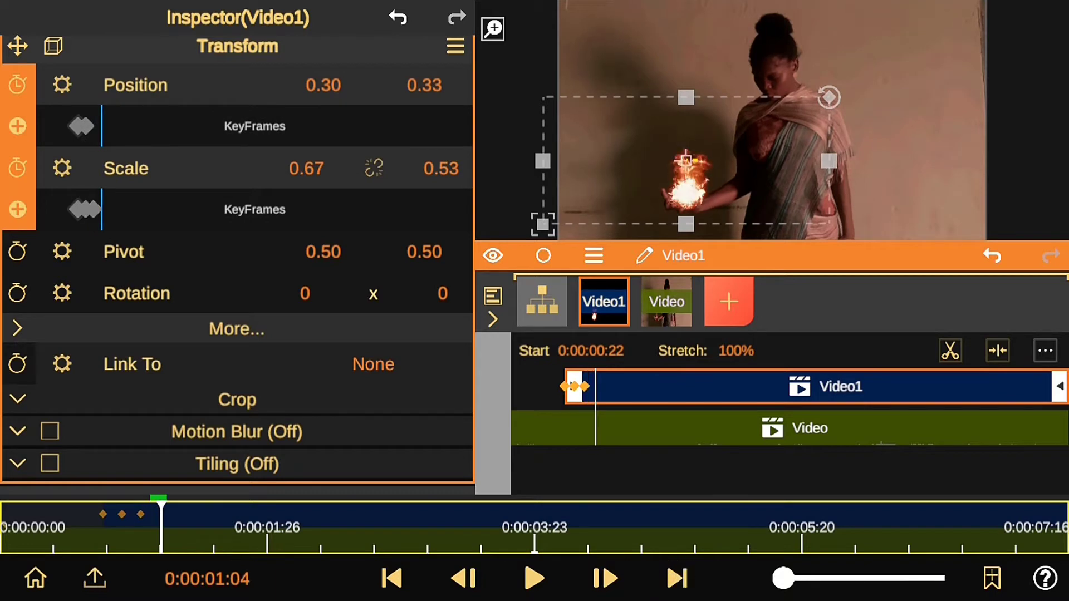
{"action": "left_click", "coordinate": [676, 578]}
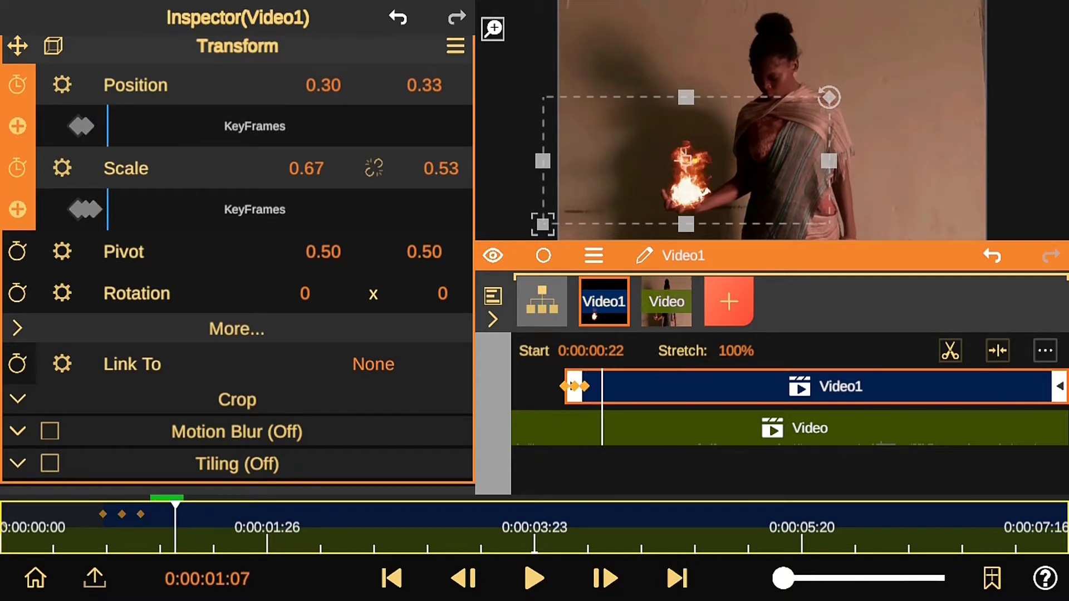
{"action": "left_click_drag", "start_coordinate": [330, 84], "coordinate": [354, 124]}
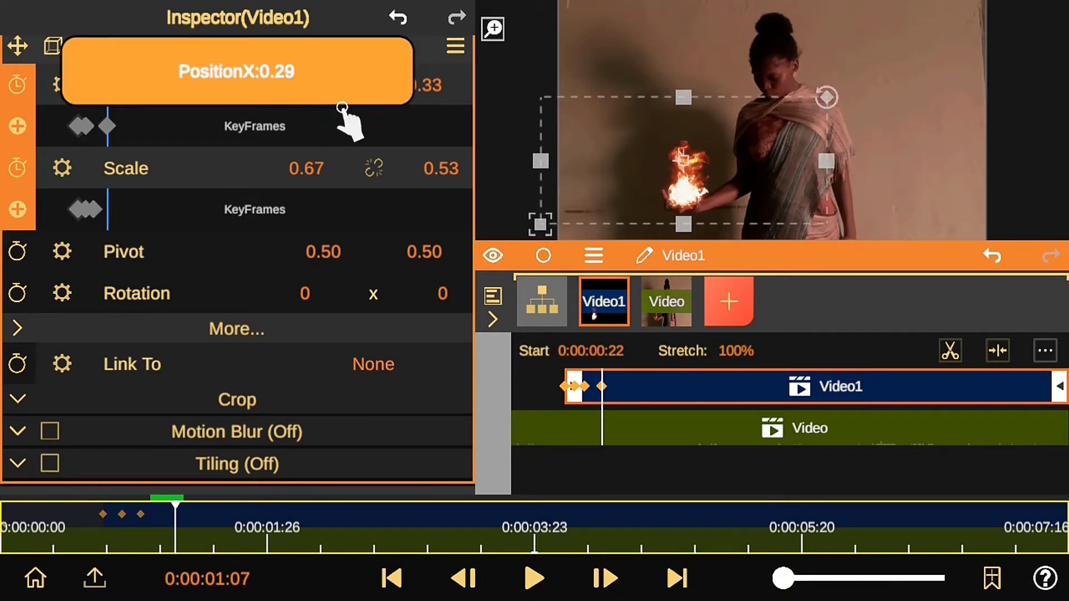
At 0:00:01:24, shift the flame left to keep it on the hand.
{"action": "left_click", "coordinate": [676, 578]}
{"action": "left_click", "coordinate": [678, 579]}
{"action": "left_click", "coordinate": [678, 579]}
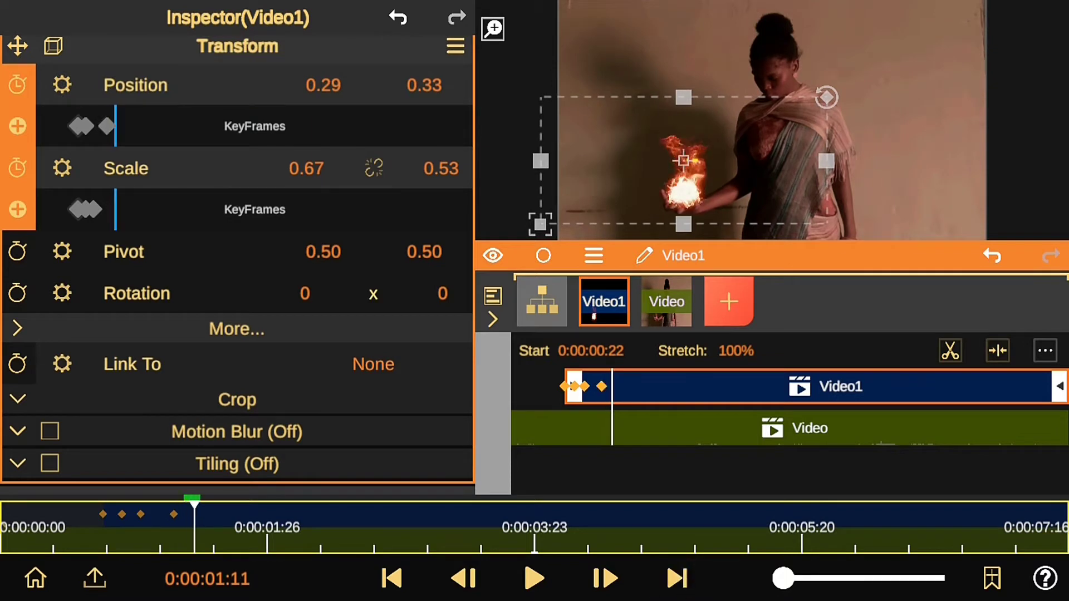
{"action": "left_click", "coordinate": [678, 579]}
{"action": "left_click", "coordinate": [688, 582]}
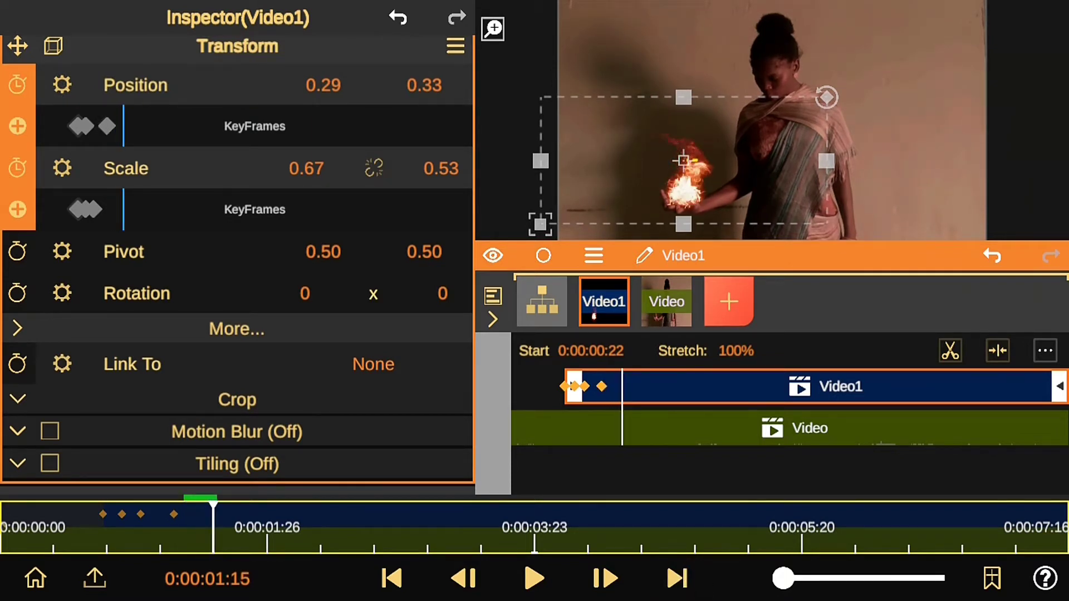
{"action": "left_click", "coordinate": [679, 579]}
{"action": "left_click", "coordinate": [678, 579]}
{"action": "left_click_drag", "start_coordinate": [216, 507], "coordinate": [255, 510]}
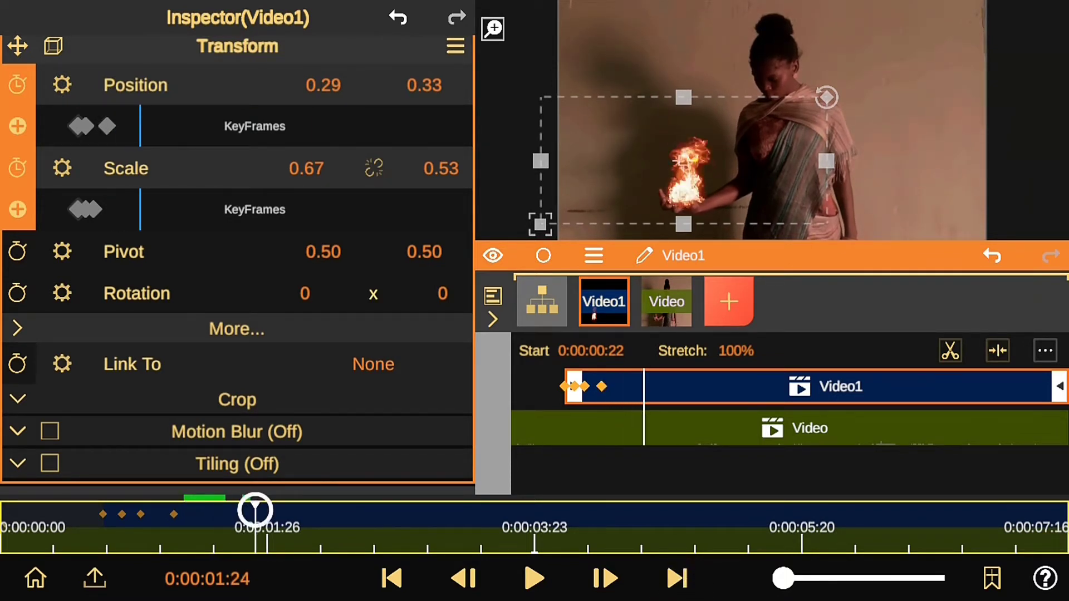
{"action": "left_click_drag", "start_coordinate": [310, 91], "coordinate": [307, 91]}
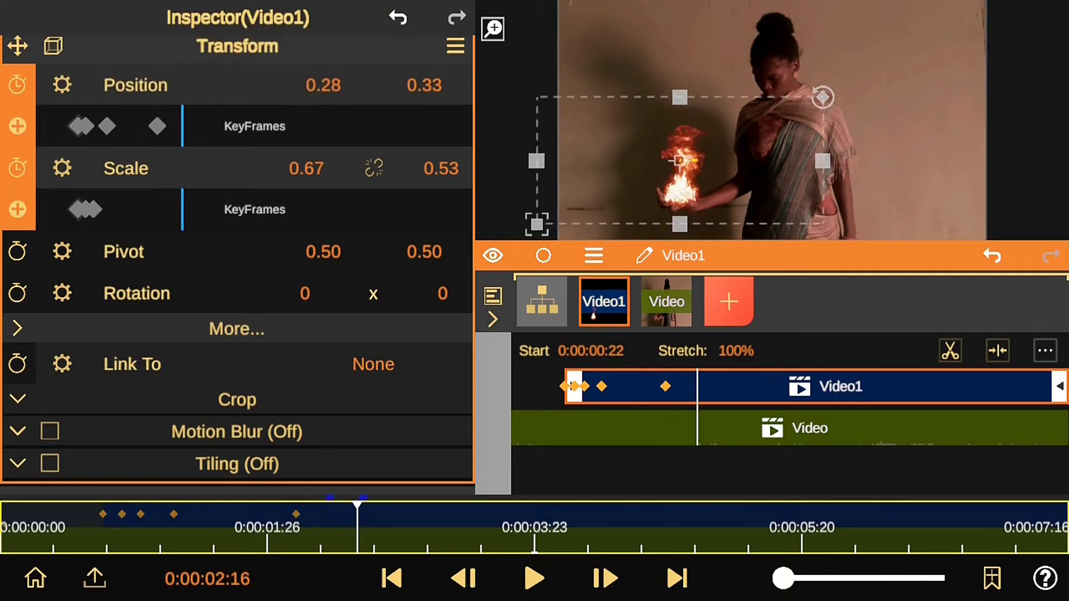
At 0:00:02:10, move the flame left and down and shrink it to fit the hand.
{"action": "mouse_move", "coordinate": [357, 507]}
{"action": "left_mouse_down"}
{"action": "mouse_move", "coordinate": [371, 507]}
{"action": "mouse_move", "coordinate": [320, 506]}
{"action": "left_mouse_up"}
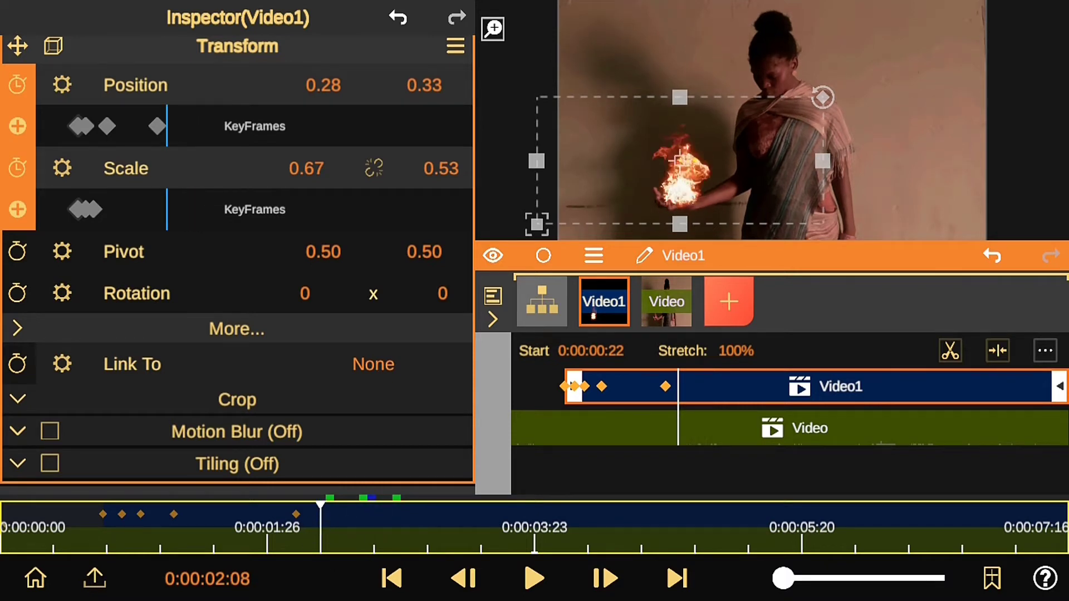
{"action": "left_click_drag", "start_coordinate": [307, 71], "coordinate": [293, 71]}
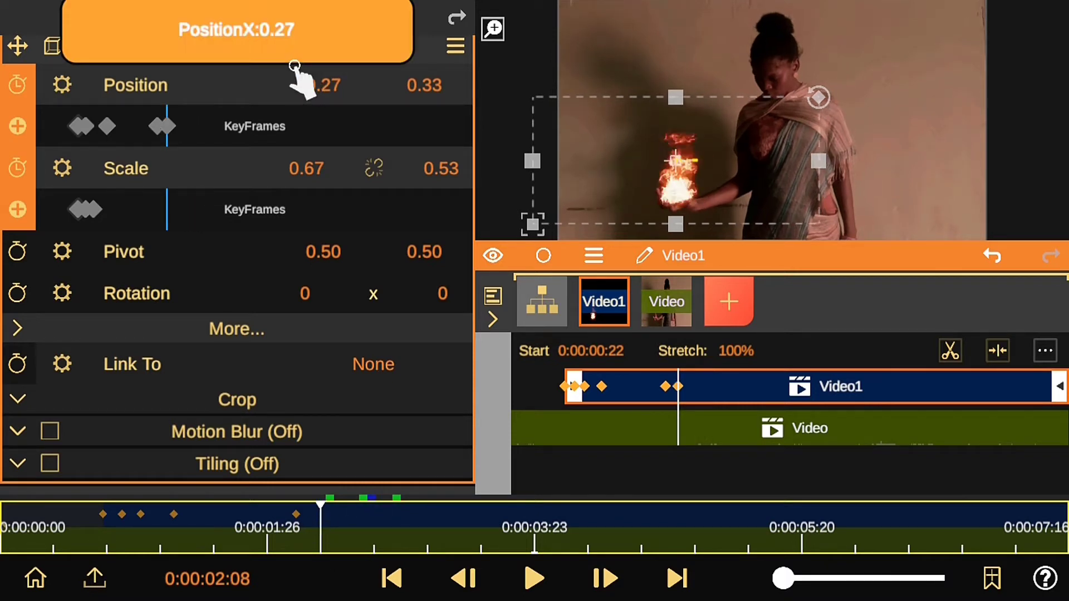
{"action": "left_click", "coordinate": [398, 17]}
{"action": "left_click_drag", "start_coordinate": [320, 507], "coordinate": [330, 507]}
{"action": "left_click_drag", "start_coordinate": [323, 85], "coordinate": [306, 72]}
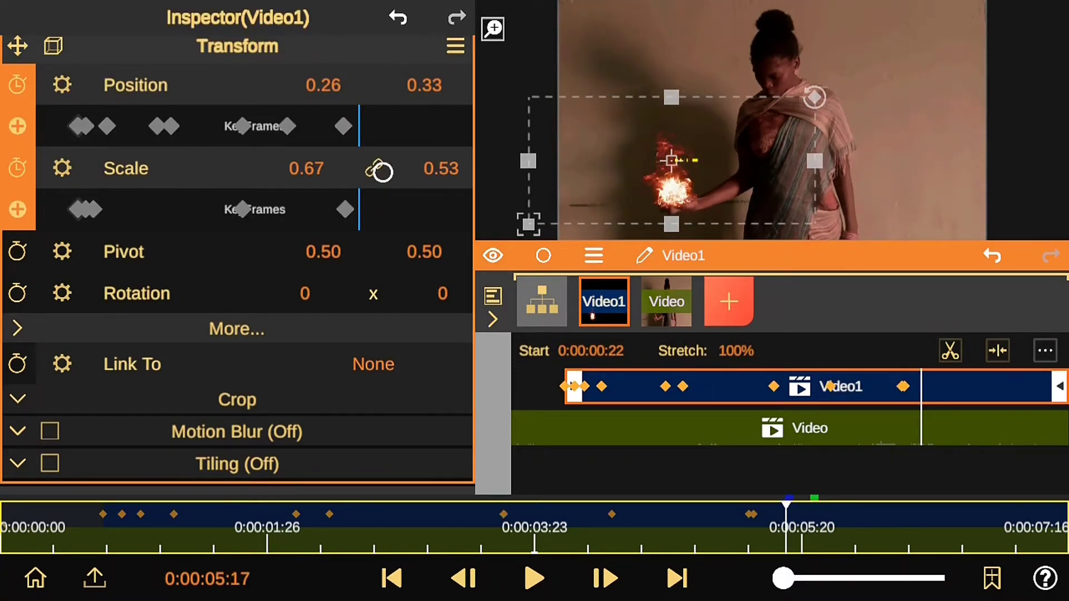
{"action": "left_click_drag", "start_coordinate": [381, 171], "coordinate": [311, 208]}
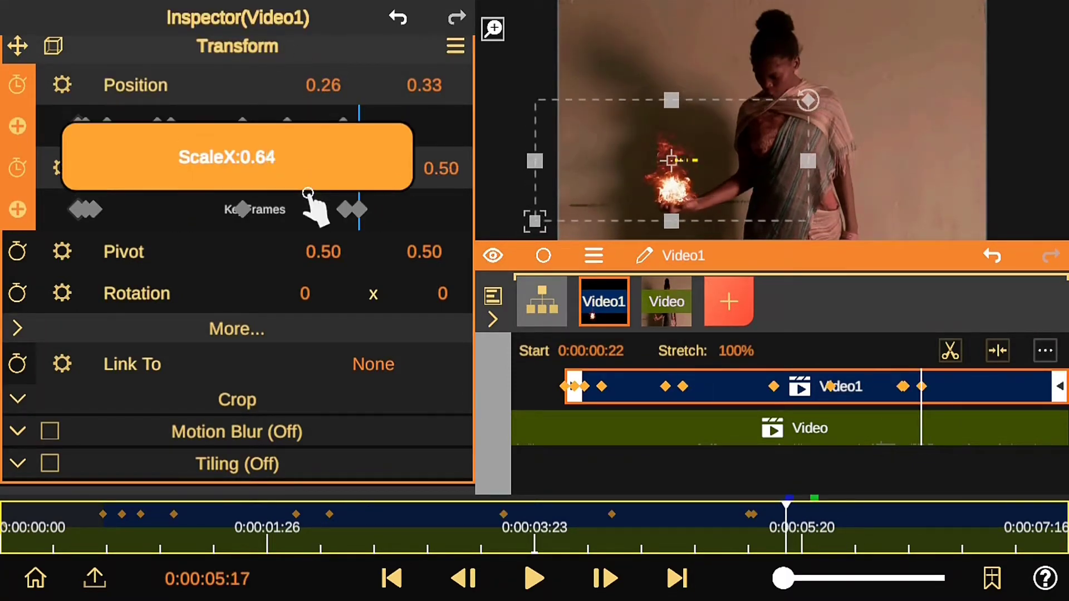
{"action": "left_click_drag", "start_coordinate": [417, 85], "coordinate": [409, 95]}
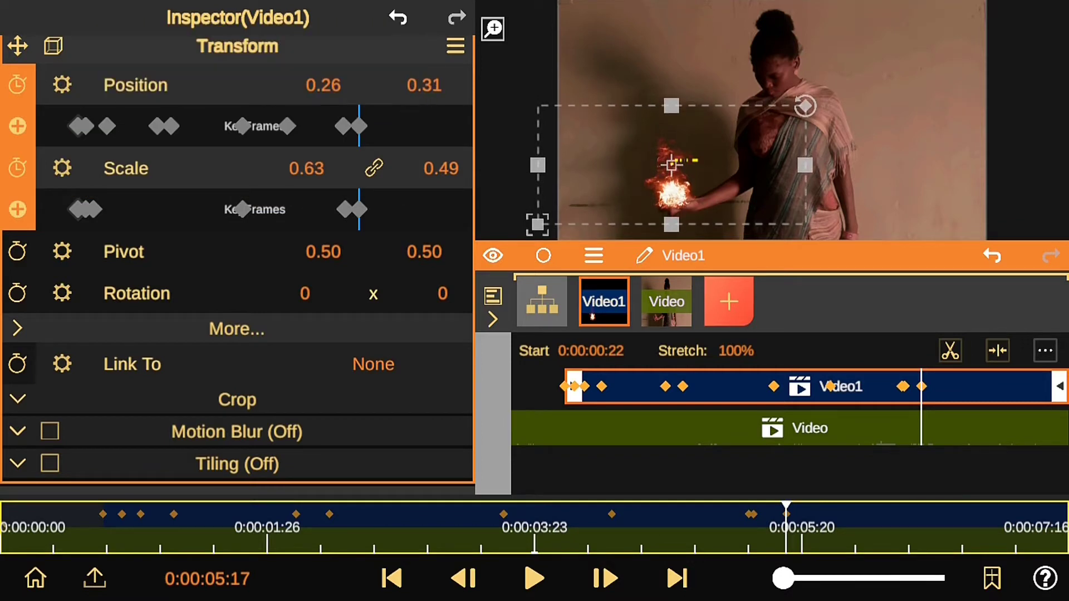
{"action": "left_click_drag", "start_coordinate": [306, 169], "coordinate": [300, 212]}
{"action": "mouse_move", "coordinate": [425, 84]}
{"action": "left_mouse_down"}
{"action": "mouse_move", "coordinate": [422, 118]}
{"action": "mouse_move", "coordinate": [436, 125]}
{"action": "left_mouse_up"}
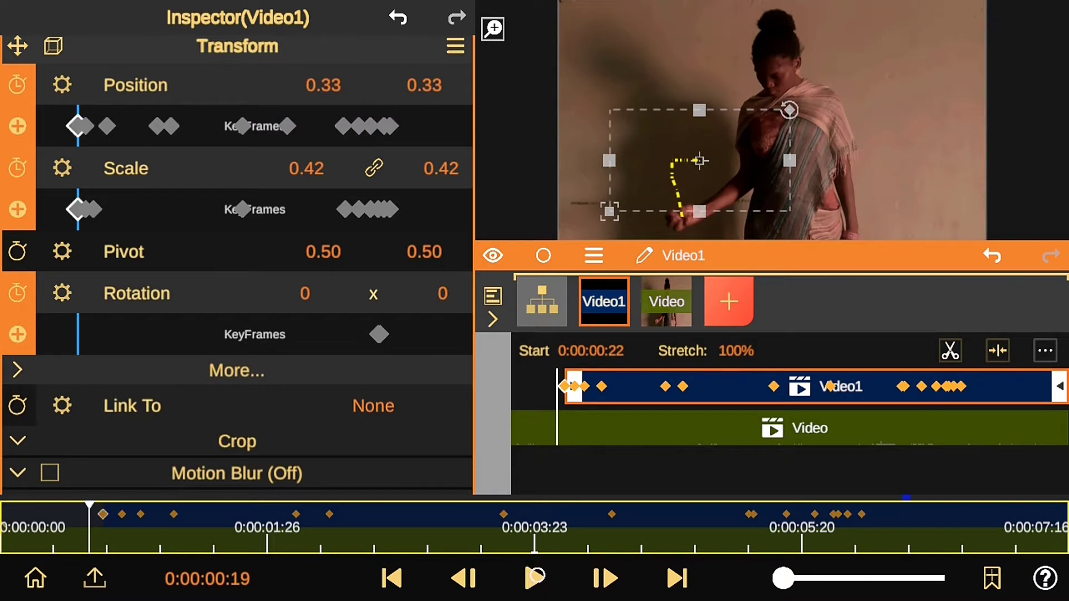
Set the project's preview resolution to 50%.
{"action": "left_click", "coordinate": [527, 298]}
{"action": "left_click", "coordinate": [362, 179]}
{"action": "left_click", "coordinate": [133, 113]}
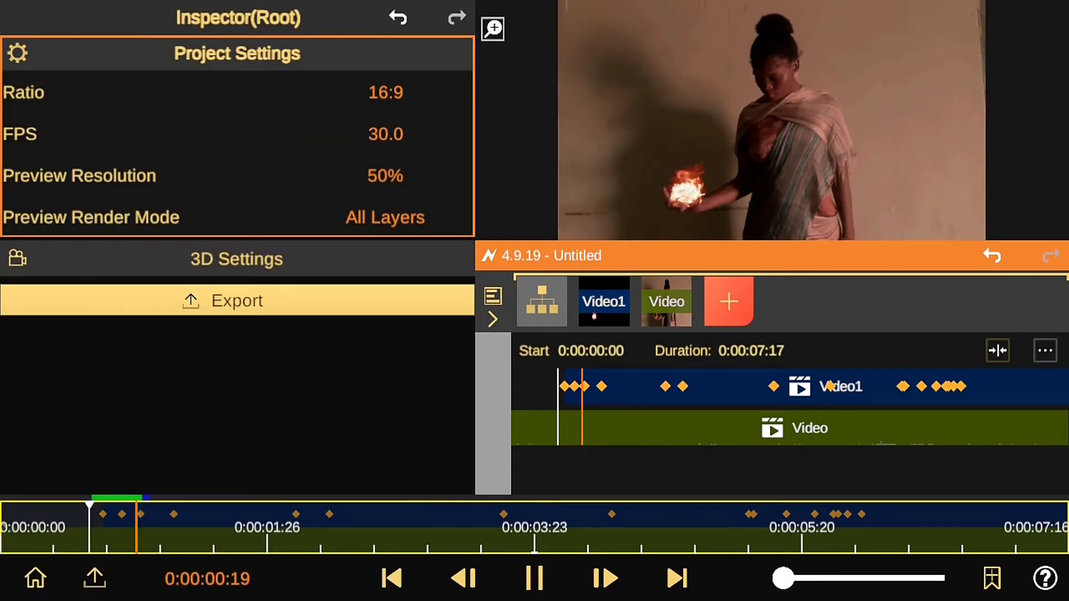
Replay the composite from the start, stop at 0:00:05:23, and select the Video1 fire clip.
{"action": "left_click", "coordinate": [46, 513]}
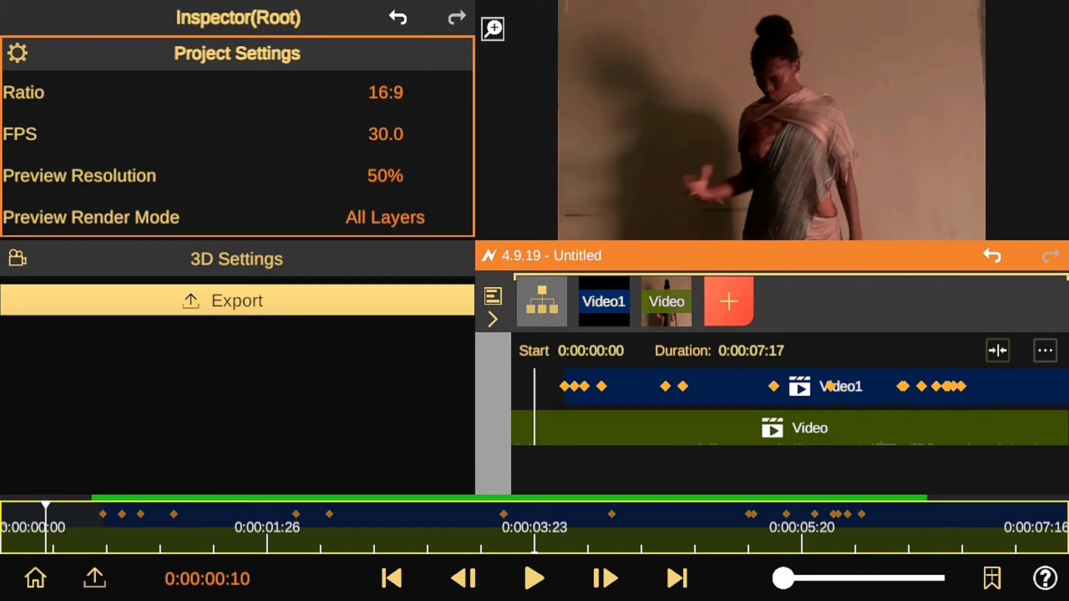
{"action": "left_click", "coordinate": [39, 513]}
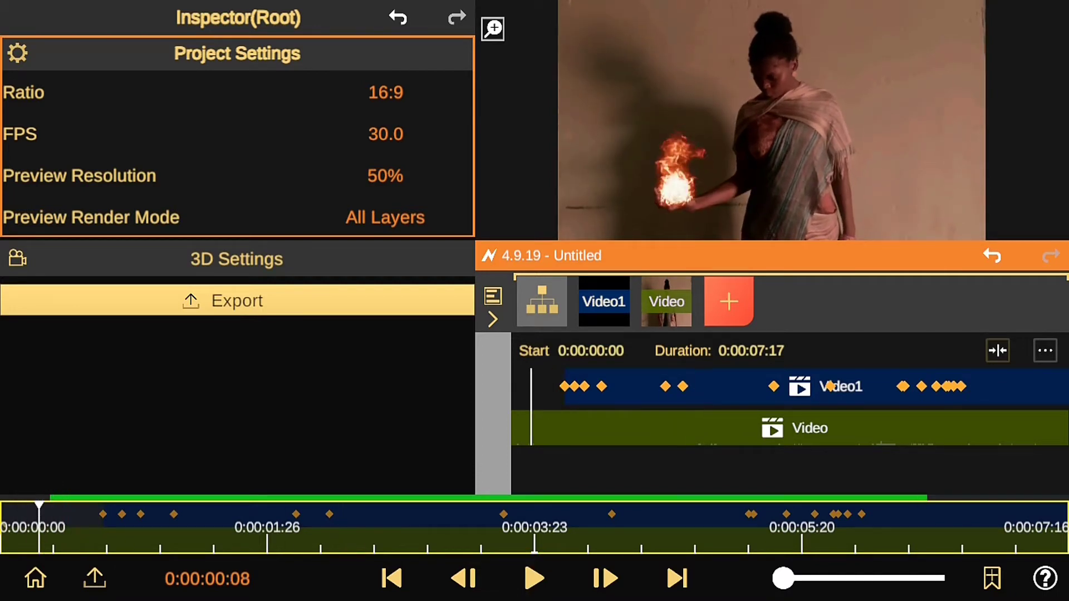
{"action": "left_click_drag", "start_coordinate": [39, 513], "coordinate": [12, 513]}
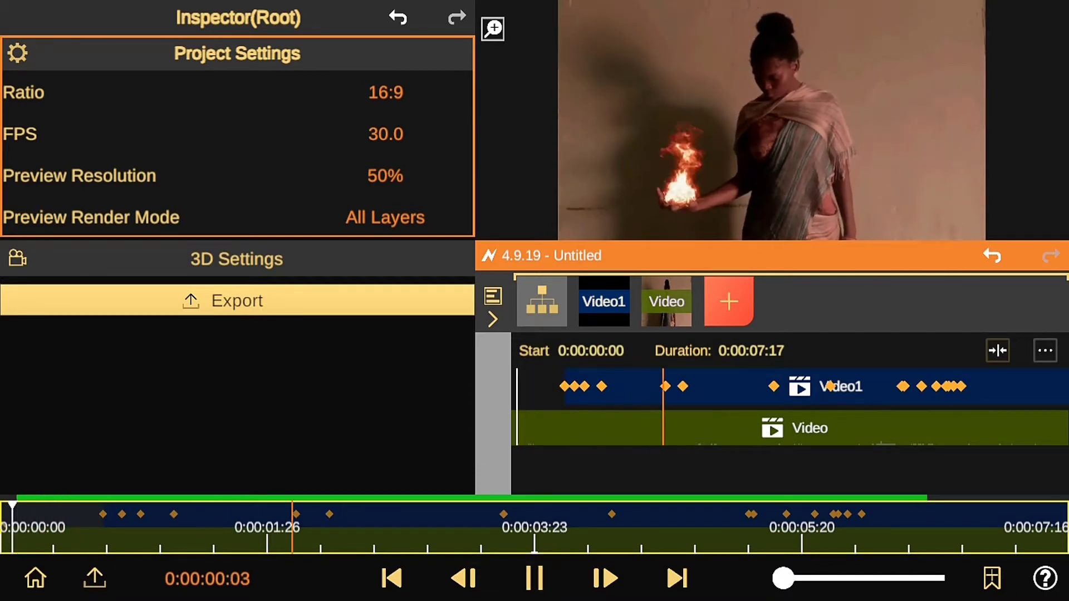
{"action": "left_click", "coordinate": [545, 581]}
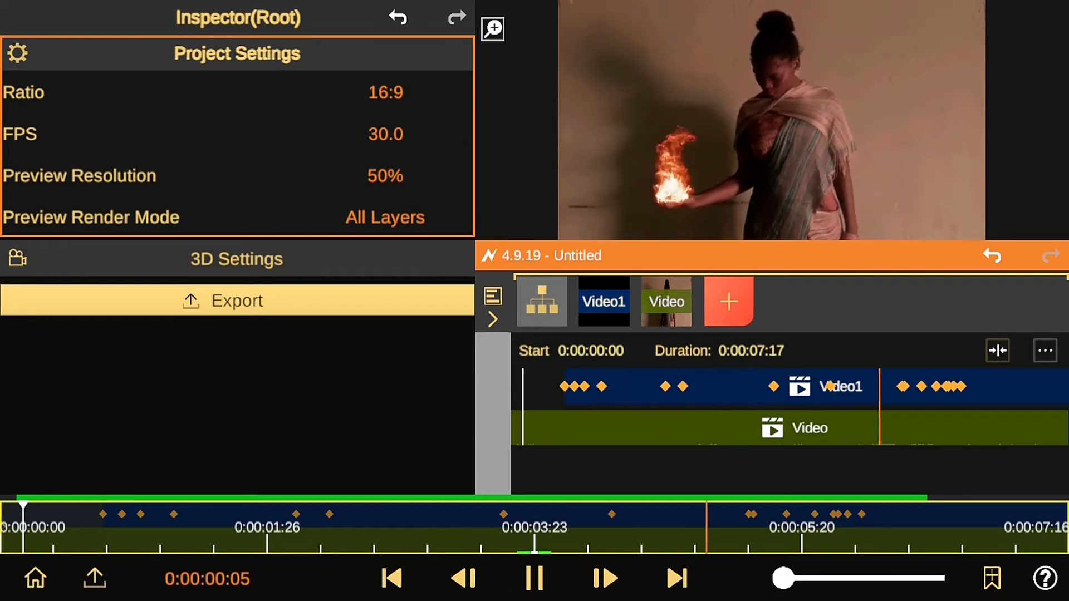
{"action": "left_click", "coordinate": [816, 520]}
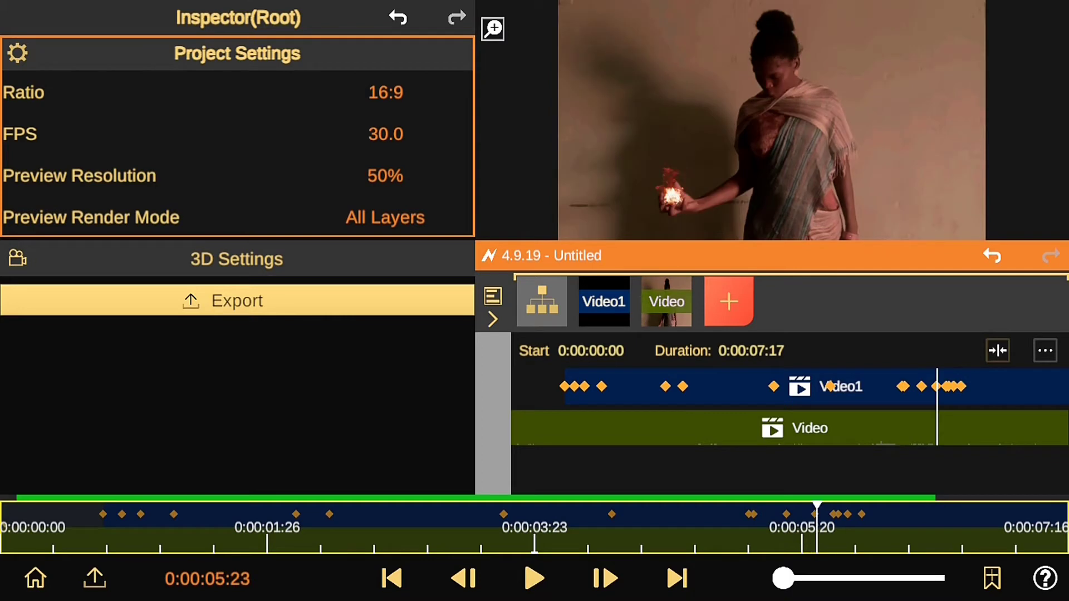
{"action": "left_click", "coordinate": [898, 403]}
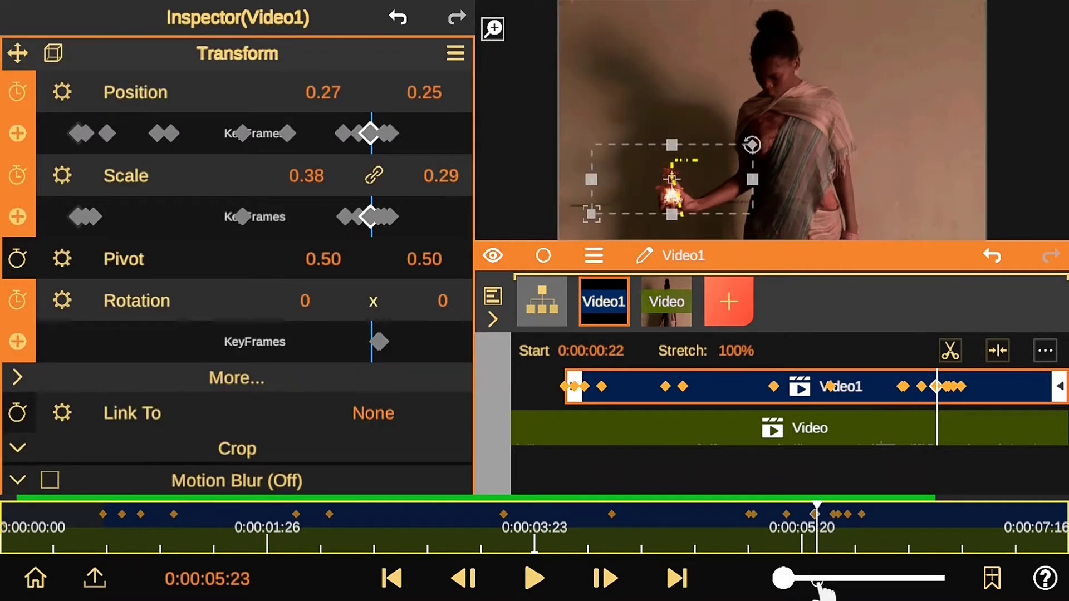
Enlarge the flame's scale at the 0:00:06:00 keyframe and apply an S-curve ease to Scale.
{"action": "left_click_drag", "start_coordinate": [783, 579], "coordinate": [867, 579]}
{"action": "left_click", "coordinate": [395, 133]}
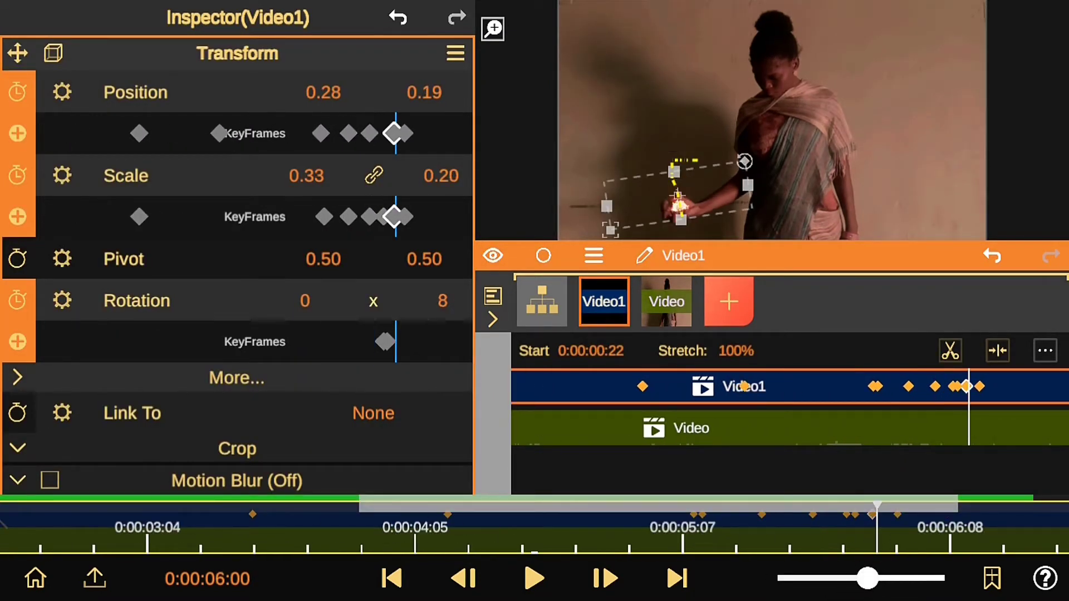
{"action": "left_click_drag", "start_coordinate": [611, 229], "coordinate": [592, 231]}
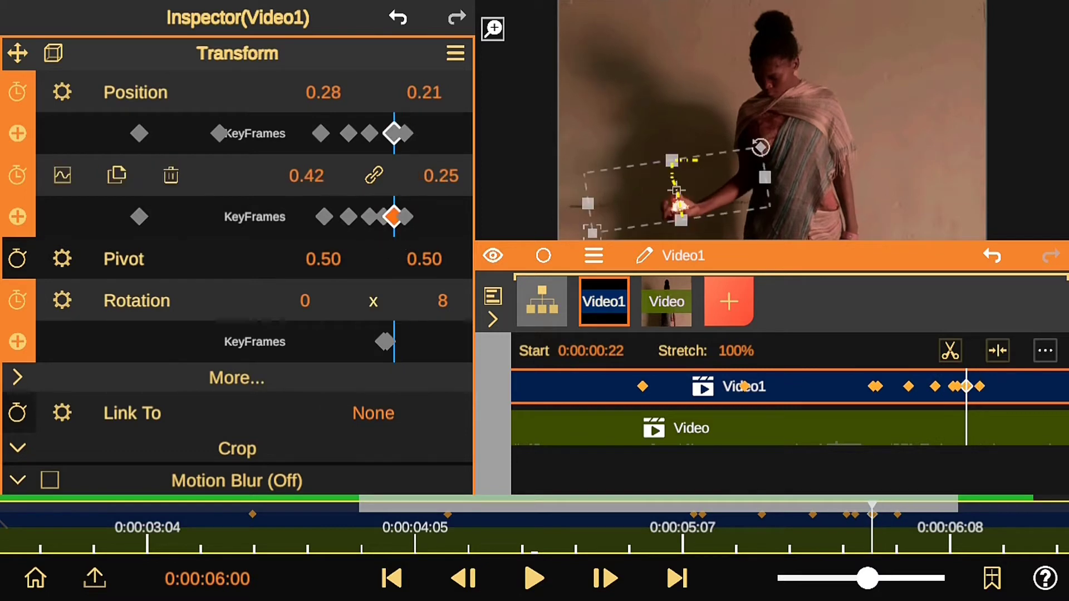
{"action": "left_click", "coordinate": [56, 177]}
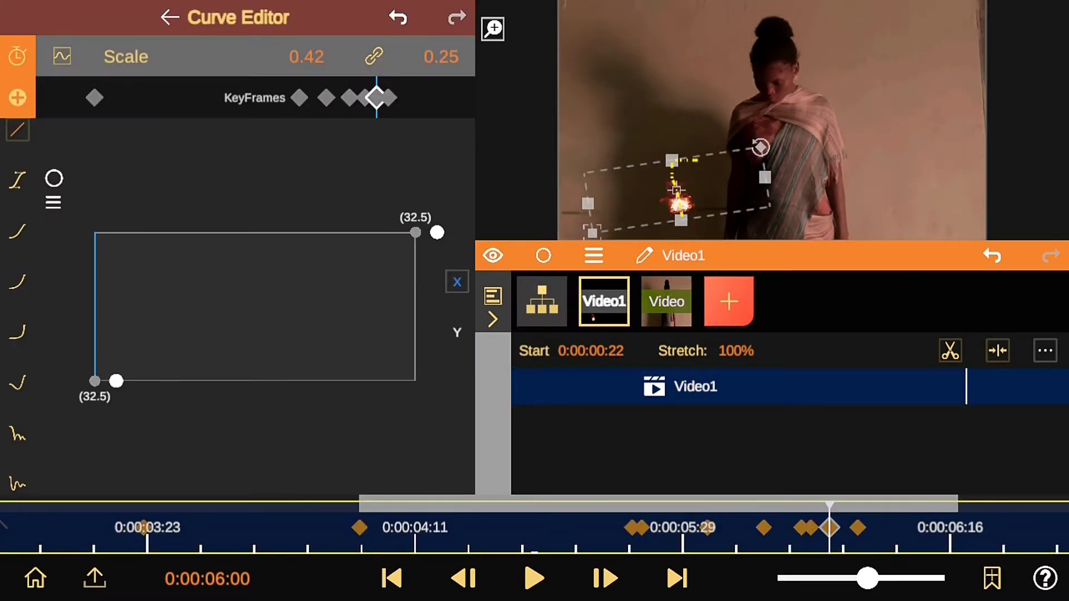
{"action": "left_click", "coordinate": [14, 188]}
{"action": "left_click_drag", "start_coordinate": [256, 231], "coordinate": [352, 232]}
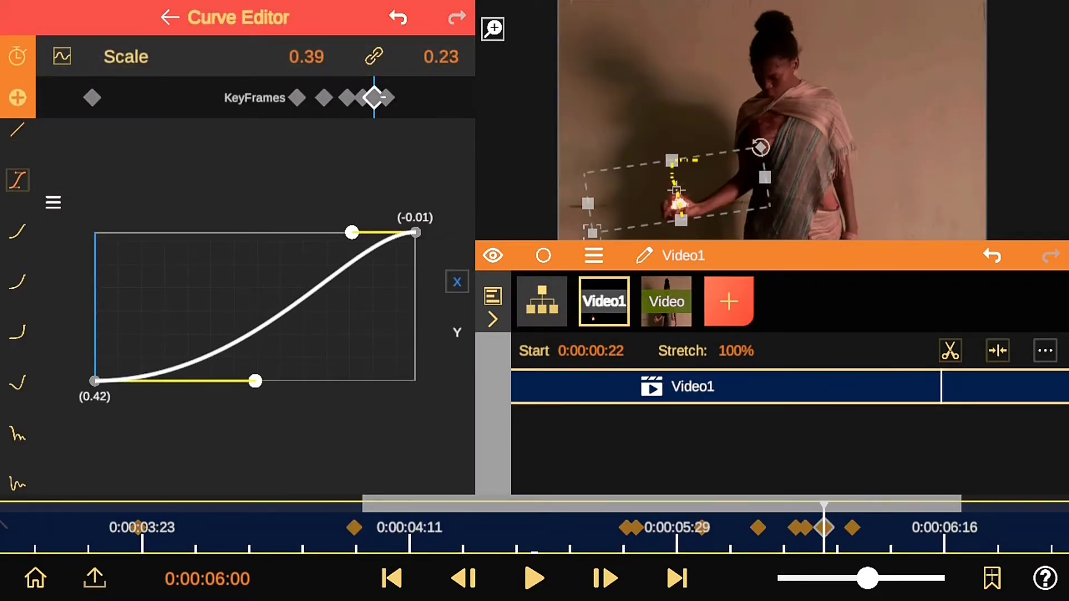
{"action": "left_click_drag", "start_coordinate": [321, 381], "coordinate": [351, 381]}
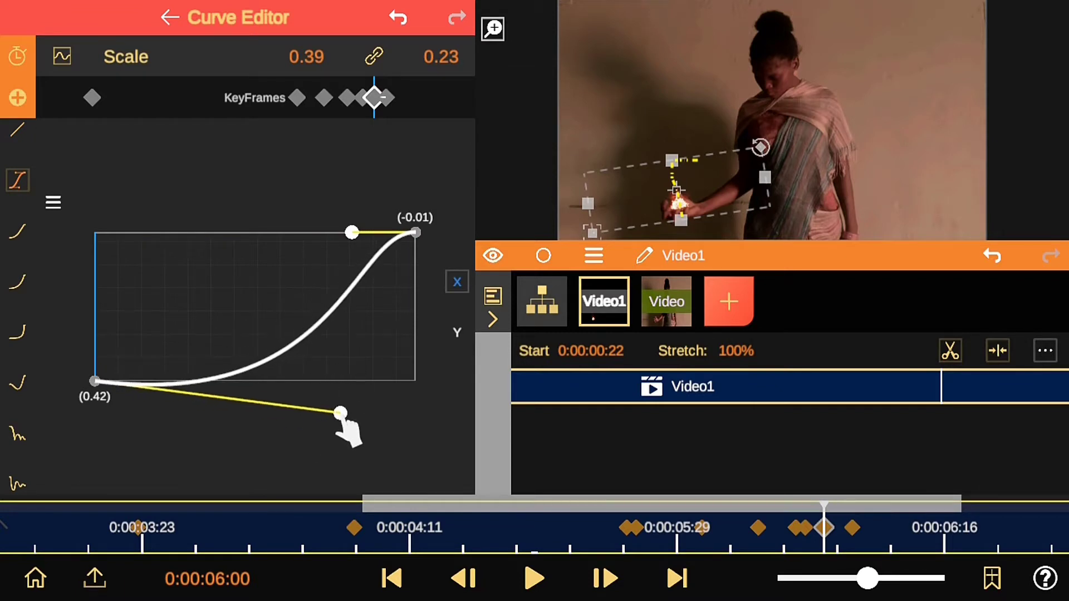
{"action": "left_click", "coordinate": [170, 17]}
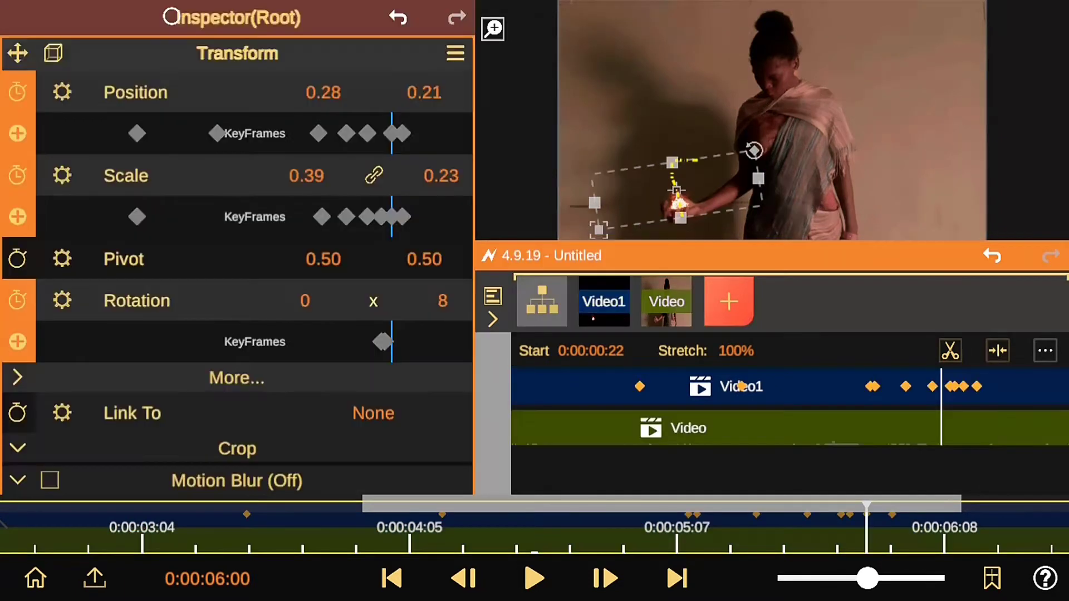
Give the Position animation an eased S-curve into the 0:00:06:00 keyframe.
{"action": "left_click", "coordinate": [604, 301]}
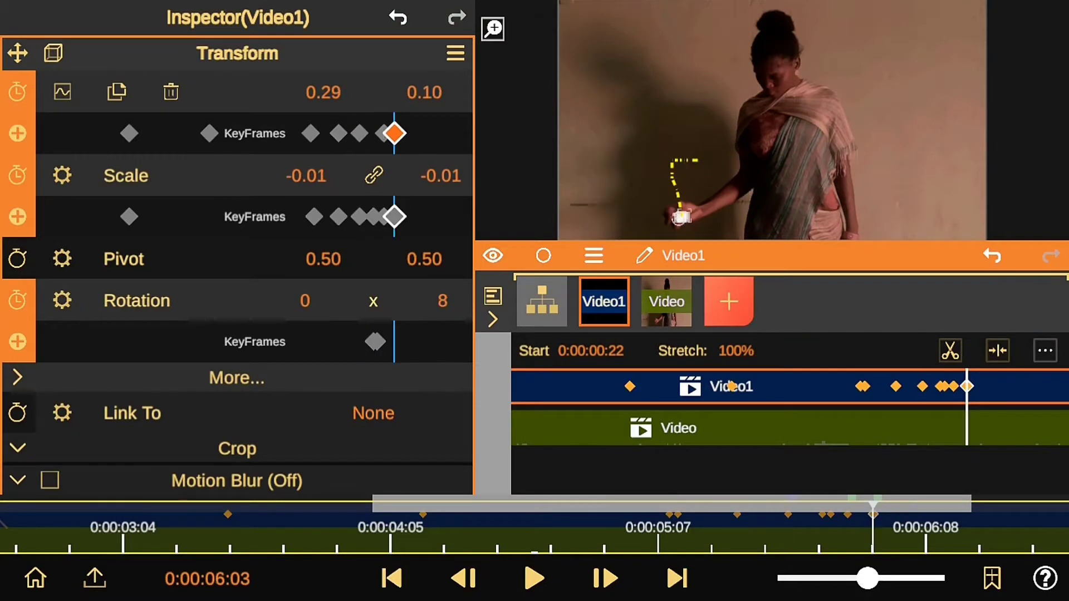
{"action": "left_click_drag", "start_coordinate": [872, 503], "coordinate": [848, 504]}
{"action": "left_click", "coordinate": [62, 92]}
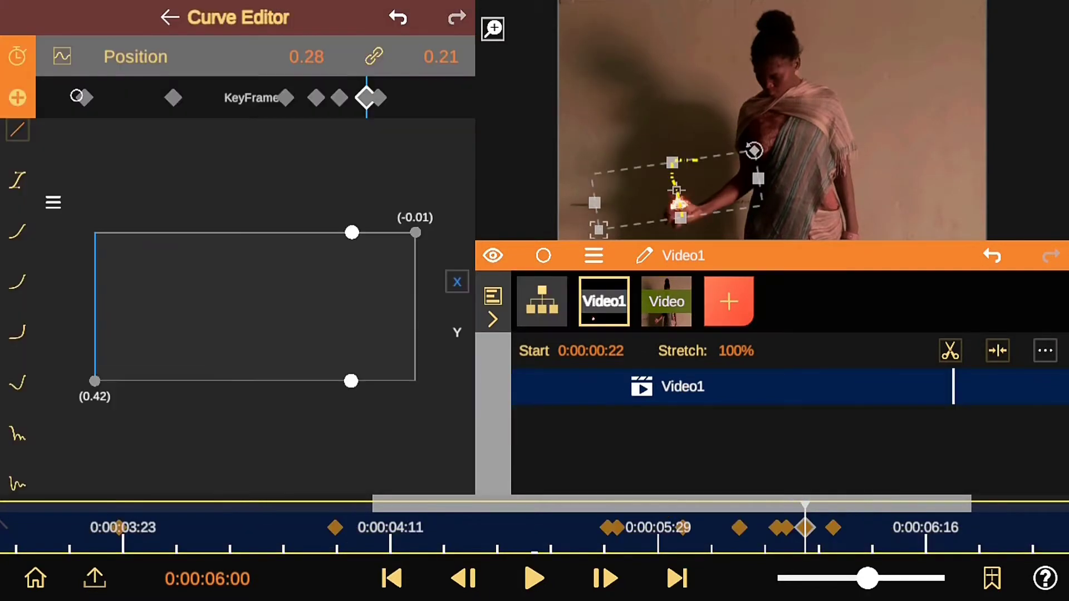
{"action": "left_click", "coordinate": [18, 179]}
{"action": "mouse_move", "coordinate": [256, 229]}
{"action": "left_mouse_down"}
{"action": "mouse_move", "coordinate": [384, 281]}
{"action": "mouse_move", "coordinate": [315, 268]}
{"action": "left_mouse_up"}
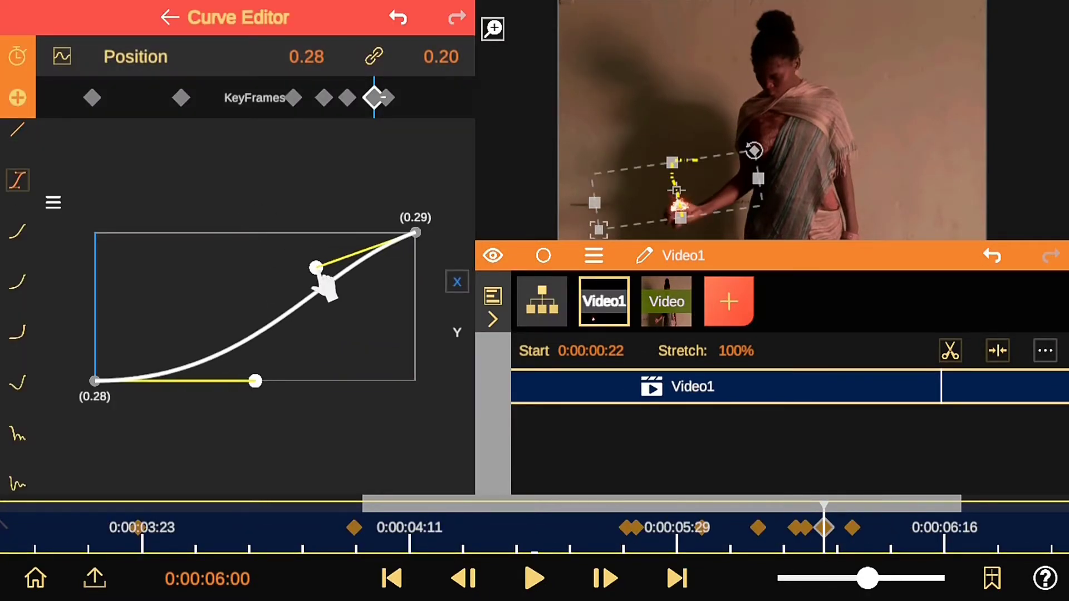
{"action": "left_click_drag", "start_coordinate": [255, 381], "coordinate": [334, 381]}
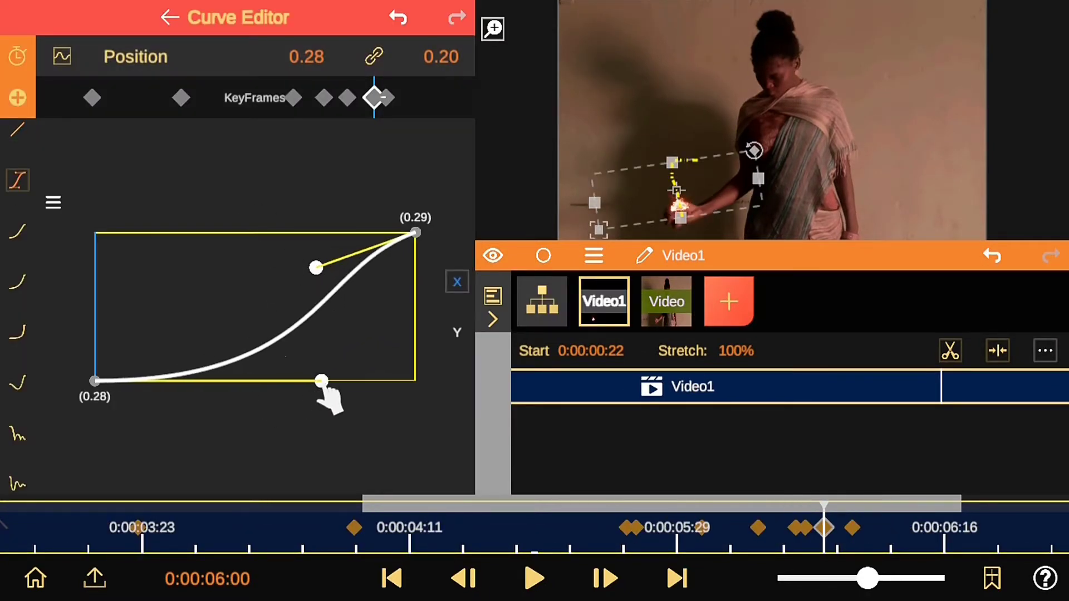
{"action": "left_click", "coordinate": [139, 22]}
{"action": "left_click", "coordinate": [138, 56]}
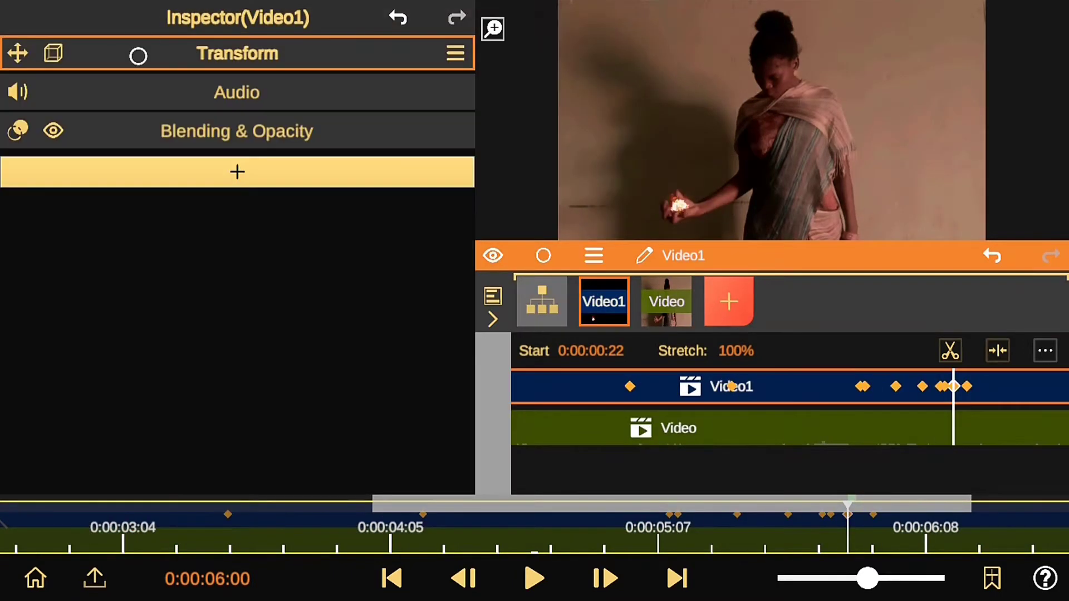
{"action": "left_click_drag", "start_coordinate": [867, 578], "coordinate": [783, 578]}
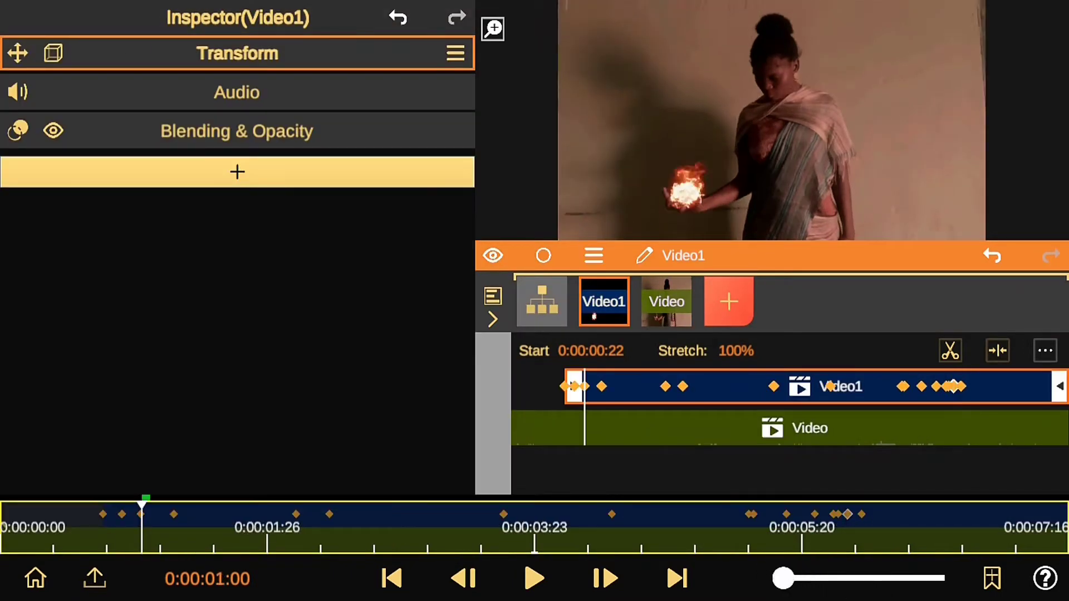
Add a white shape layer, enlarge it, and move it left.
{"action": "left_click", "coordinate": [729, 301]}
{"action": "left_click", "coordinate": [769, 241]}
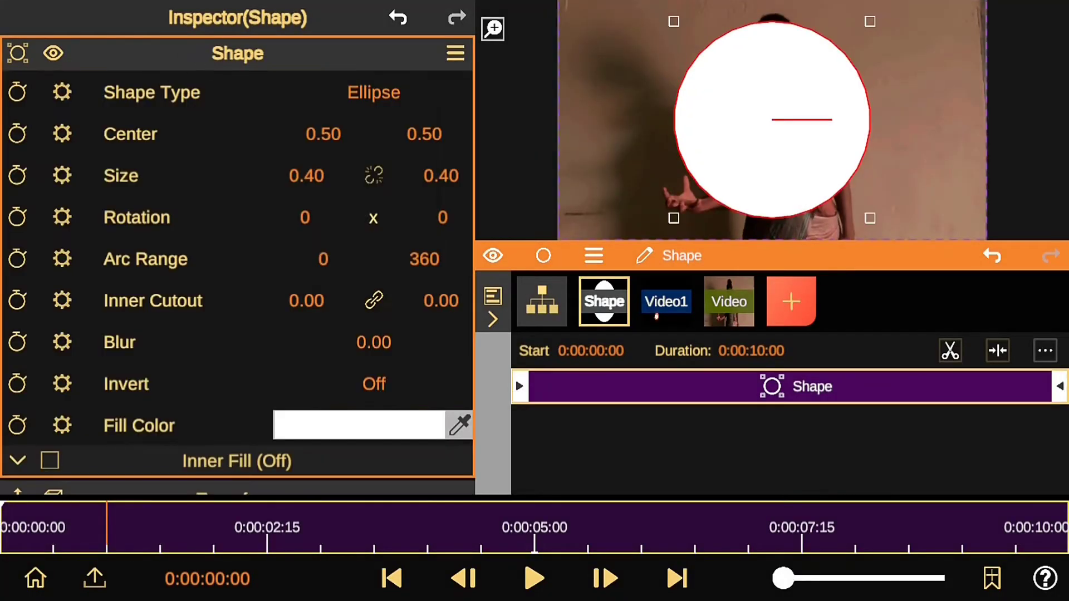
{"action": "left_click", "coordinate": [170, 105]}
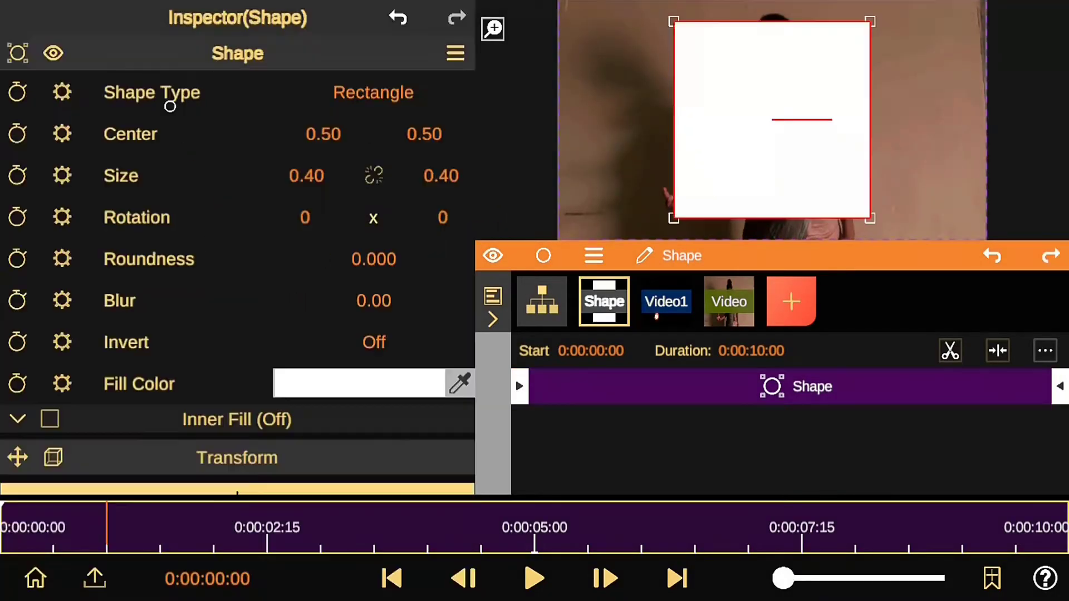
{"action": "left_click", "coordinate": [238, 456]}
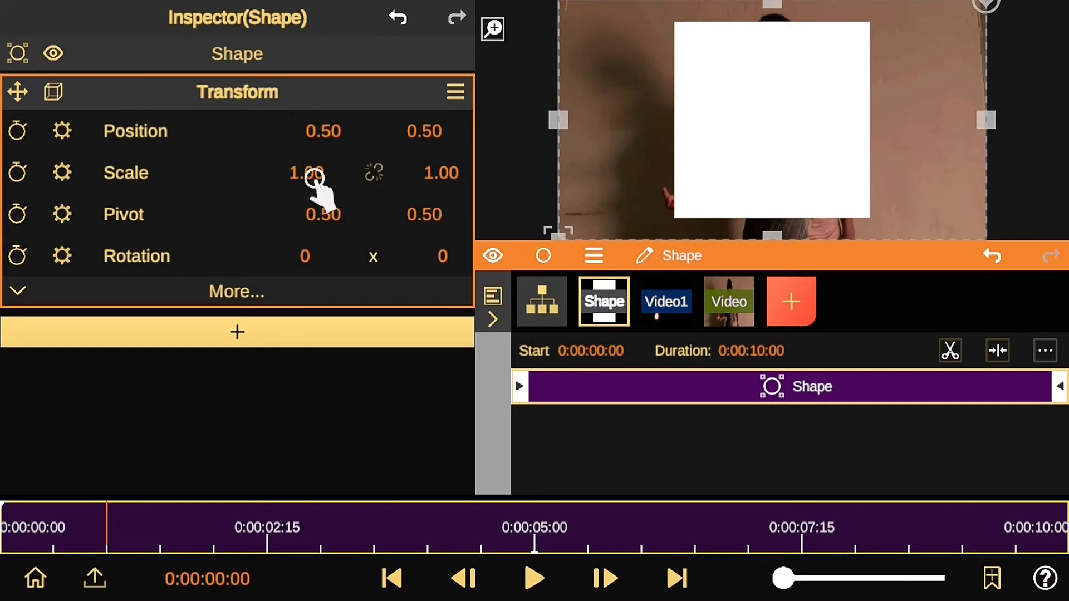
{"action": "left_click_drag", "start_coordinate": [314, 177], "coordinate": [356, 177]}
{"action": "mouse_move", "coordinate": [441, 203]}
{"action": "left_mouse_down"}
{"action": "mouse_move", "coordinate": [442, 178]}
{"action": "mouse_move", "coordinate": [442, 203]}
{"action": "left_mouse_up"}
{"action": "left_click_drag", "start_coordinate": [323, 130], "coordinate": [249, 129]}
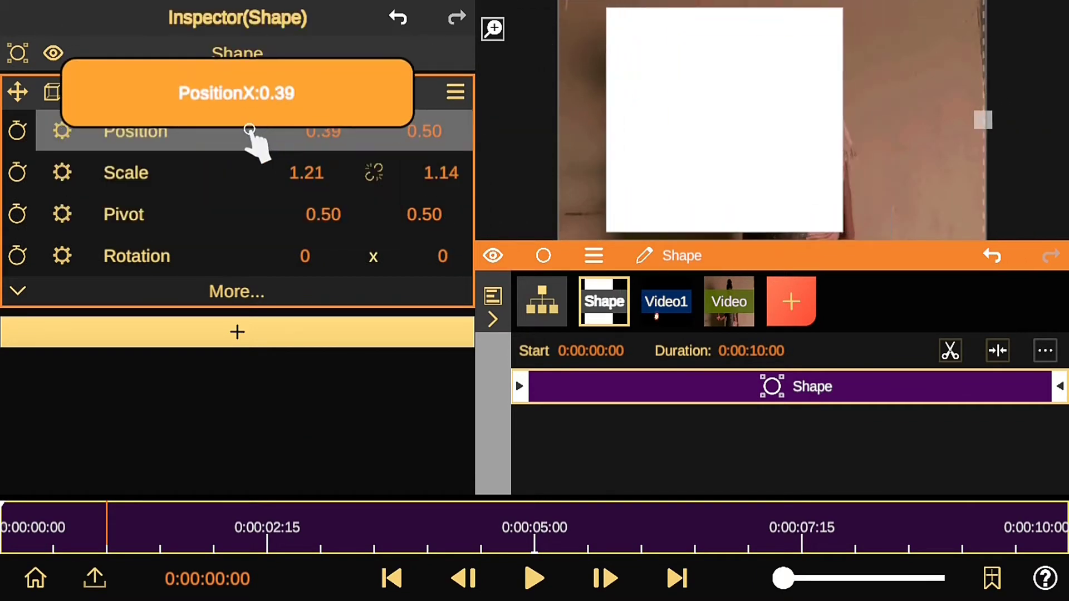
Make it an Ellipse sized about 0.70 by 0.71, centred at 0.50, 0.47.
{"action": "left_click", "coordinate": [237, 53]}
{"action": "left_click", "coordinate": [374, 91]}
{"action": "left_click", "coordinate": [234, 62]}
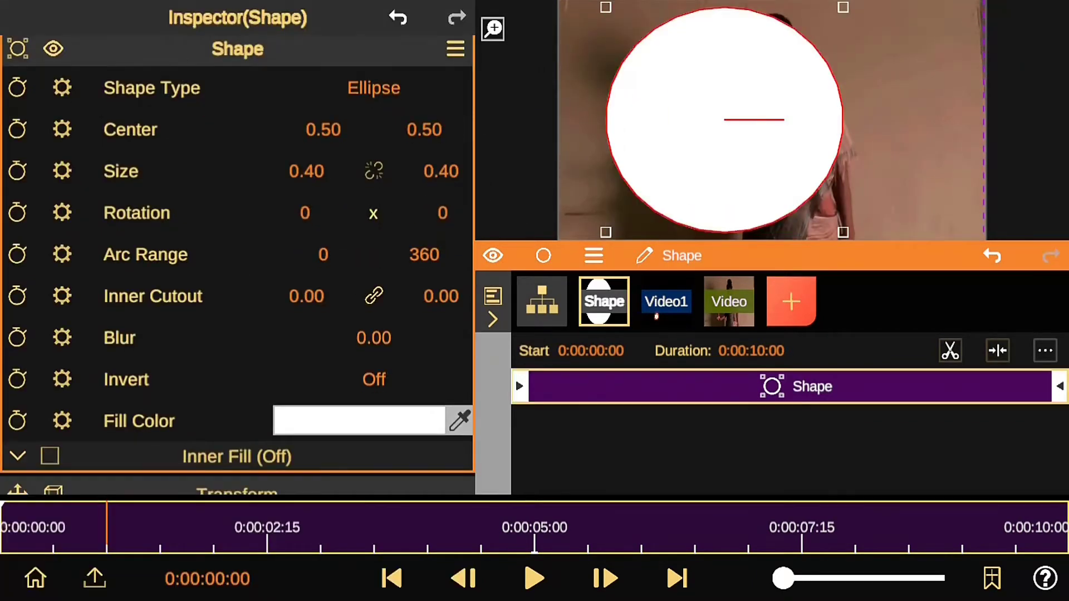
{"action": "mouse_move", "coordinate": [323, 129]}
{"action": "left_mouse_down"}
{"action": "mouse_move", "coordinate": [295, 146]}
{"action": "mouse_move", "coordinate": [307, 190]}
{"action": "mouse_move", "coordinate": [299, 150]}
{"action": "left_mouse_up"}
{"action": "left_click_drag", "start_coordinate": [425, 129], "coordinate": [433, 144]}
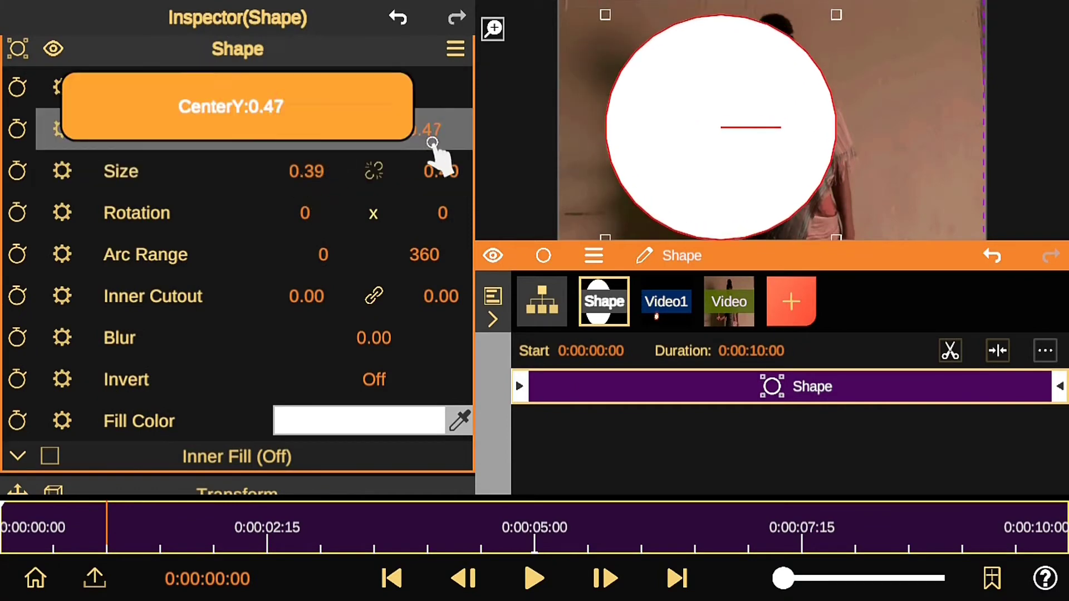
{"action": "mouse_move", "coordinate": [363, 174]}
{"action": "left_mouse_down"}
{"action": "mouse_move", "coordinate": [353, 199]}
{"action": "mouse_move", "coordinate": [389, 191]}
{"action": "mouse_move", "coordinate": [367, 177]}
{"action": "left_mouse_up"}
{"action": "left_click_drag", "start_coordinate": [306, 129], "coordinate": [287, 161]}
{"action": "left_click_drag", "start_coordinate": [441, 171], "coordinate": [434, 142]}
{"action": "mouse_move", "coordinate": [305, 129]}
{"action": "left_mouse_down"}
{"action": "mouse_move", "coordinate": [342, 167]}
{"action": "mouse_move", "coordinate": [279, 175]}
{"action": "mouse_move", "coordinate": [319, 163]}
{"action": "left_mouse_up"}
{"action": "left_click", "coordinate": [455, 49]}
Add Blending & Opacity to the ellipse with Overlay blend mode.
{"action": "left_click", "coordinate": [237, 110]}
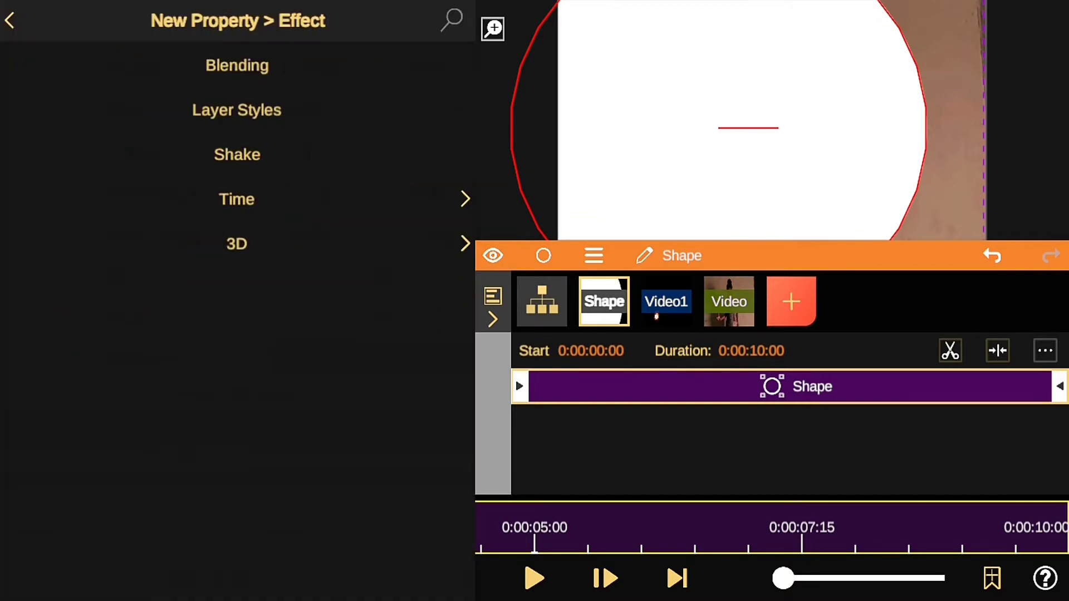
{"action": "left_click", "coordinate": [237, 65]}
{"action": "left_click", "coordinate": [373, 163]}
{"action": "left_click", "coordinate": [236, 597]}
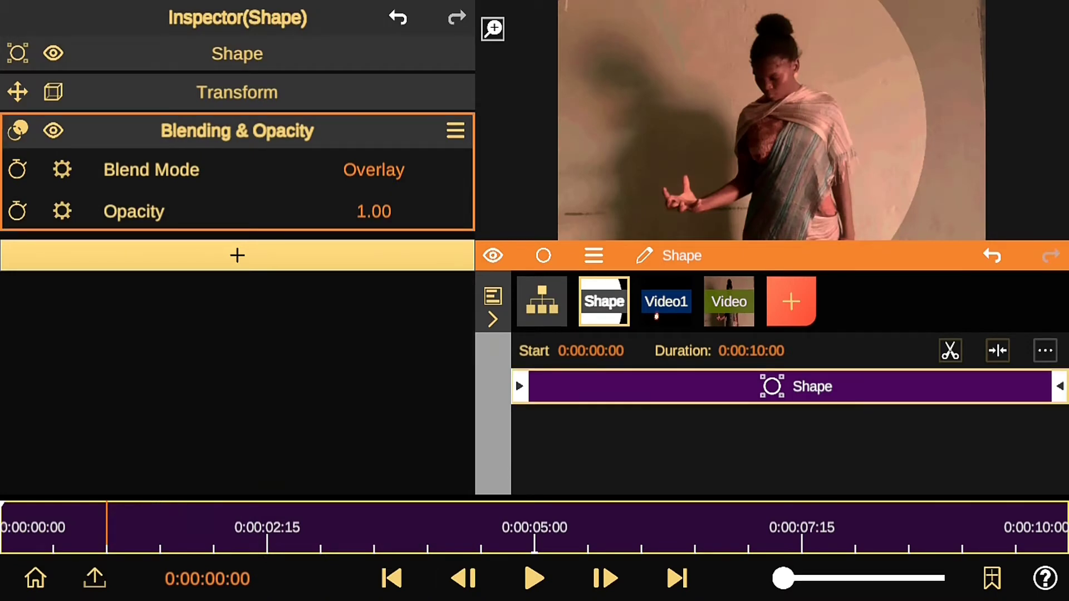
Give the ellipse a 0.21 edge blur and stretch it to 0.96 by 0.90.
{"action": "left_click", "coordinate": [149, 56]}
{"action": "mouse_move", "coordinate": [346, 342]}
{"action": "left_mouse_down"}
{"action": "mouse_move", "coordinate": [346, 291]}
{"action": "mouse_move", "coordinate": [319, 228]}
{"action": "mouse_move", "coordinate": [390, 315]}
{"action": "left_mouse_up"}
{"action": "mouse_move", "coordinate": [309, 176]}
{"action": "left_mouse_down"}
{"action": "mouse_move", "coordinate": [275, 179]}
{"action": "mouse_move", "coordinate": [375, 210]}
{"action": "left_mouse_up"}
{"action": "left_click_drag", "start_coordinate": [374, 342], "coordinate": [365, 291]}
{"action": "mouse_move", "coordinate": [441, 176]}
{"action": "left_mouse_down"}
{"action": "mouse_move", "coordinate": [448, 128]}
{"action": "mouse_move", "coordinate": [436, 119]}
{"action": "left_mouse_up"}
{"action": "left_click_drag", "start_coordinate": [382, 346], "coordinate": [370, 269]}
{"action": "left_click", "coordinate": [223, 55]}
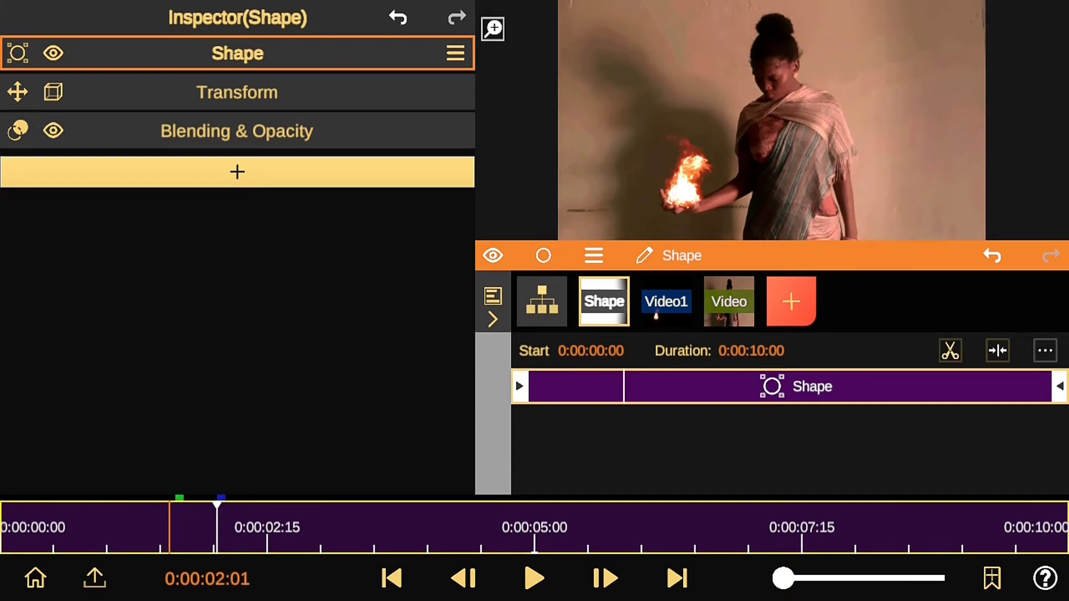
Tint the ellipse fill orange by sampling the fire and adjusting hue, saturation and brightness.
{"action": "left_click", "coordinate": [238, 92]}
{"action": "left_click", "coordinate": [150, 52]}
{"action": "left_click", "coordinate": [21, 268]}
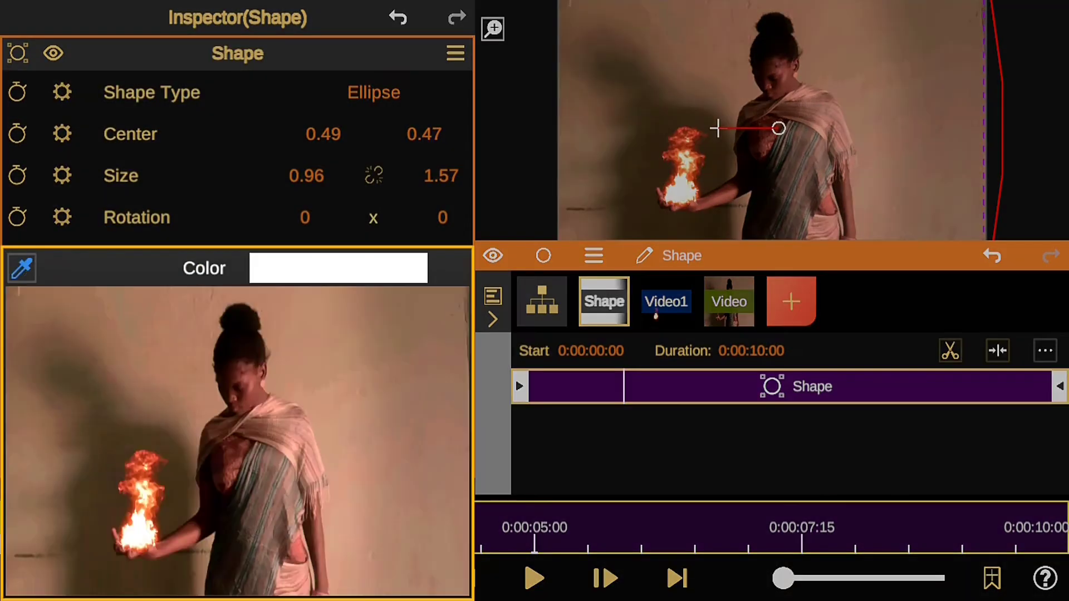
{"action": "left_click", "coordinate": [146, 490]}
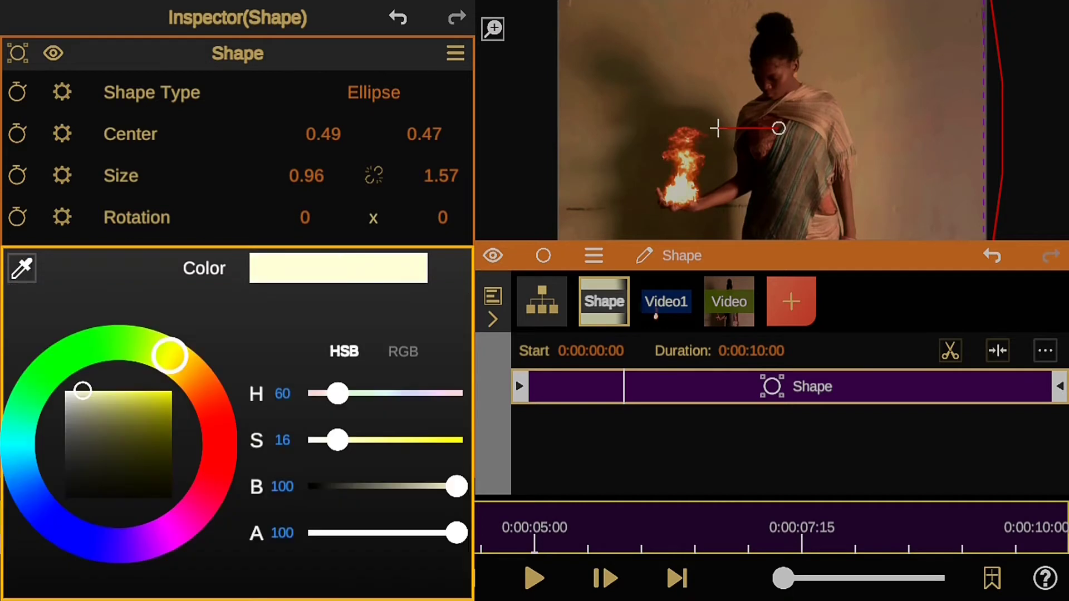
{"action": "left_click_drag", "start_coordinate": [169, 353], "coordinate": [206, 393]}
{"action": "left_click", "coordinate": [151, 410]}
{"action": "left_click", "coordinate": [150, 391]}
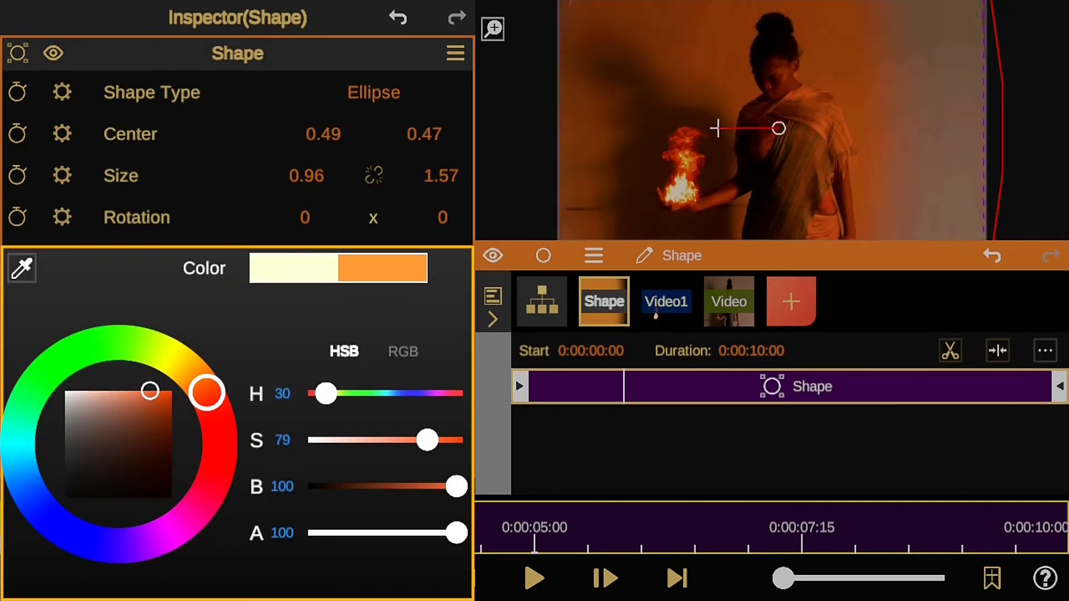
{"action": "left_click_drag", "start_coordinate": [145, 393], "coordinate": [165, 394]}
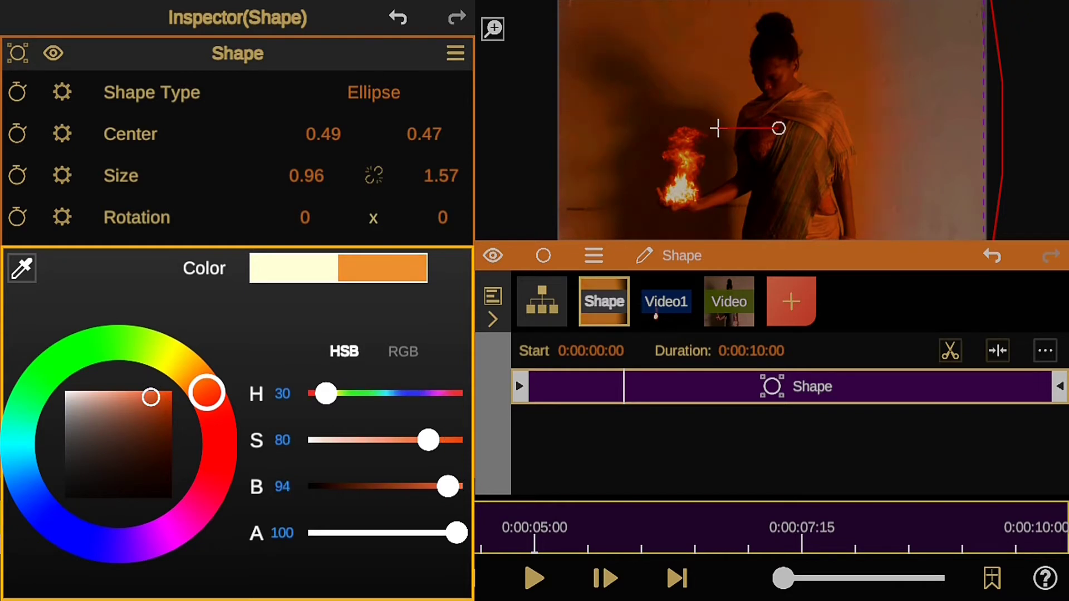
{"action": "key", "text": "Escape"}
Soften the ellipse edge and lower the glow's opacity to about 0.74.
{"action": "left_click_drag", "start_coordinate": [338, 264], "coordinate": [406, 400]}
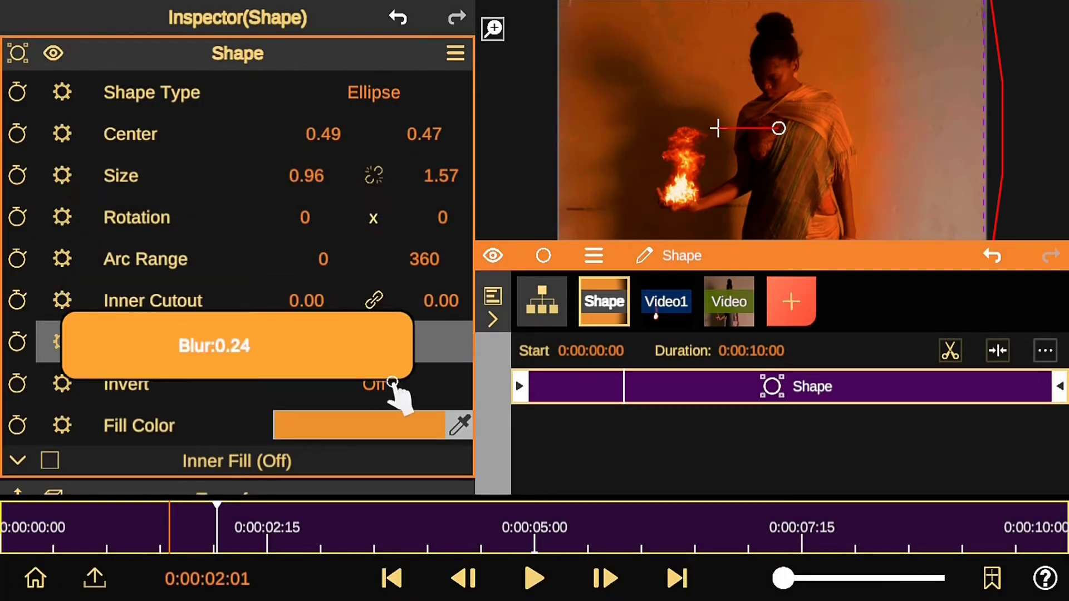
{"action": "left_click", "coordinate": [237, 53]}
{"action": "left_click", "coordinate": [237, 130]}
{"action": "left_click_drag", "start_coordinate": [373, 211], "coordinate": [424, 406]}
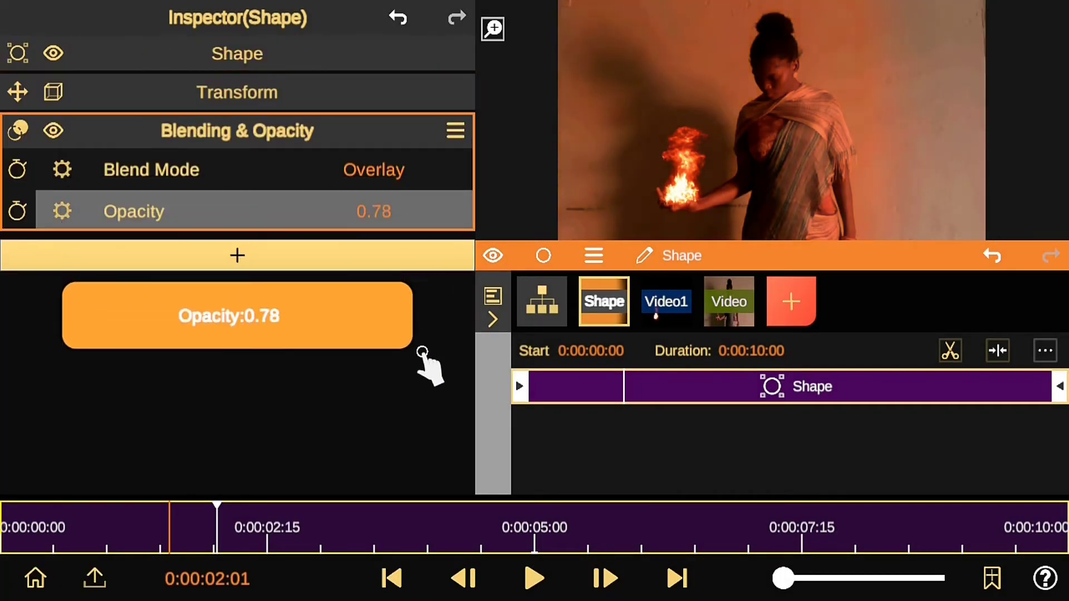
Move the shape left and deepen the fill to a red-orange.
{"action": "left_click", "coordinate": [238, 92]}
{"action": "left_click_drag", "start_coordinate": [326, 134], "coordinate": [262, 136]}
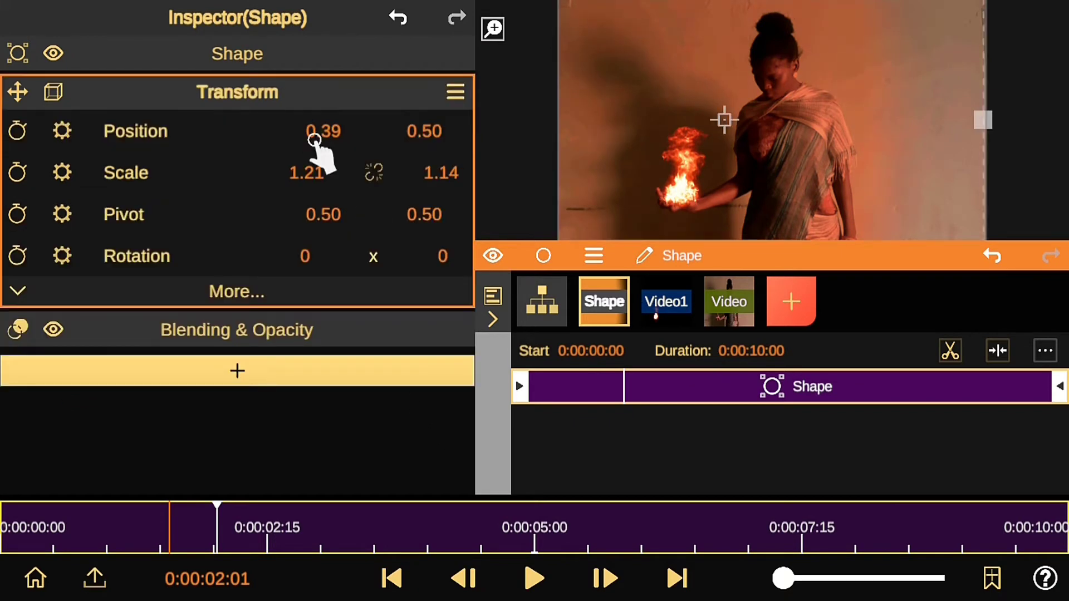
{"action": "left_click", "coordinate": [237, 52]}
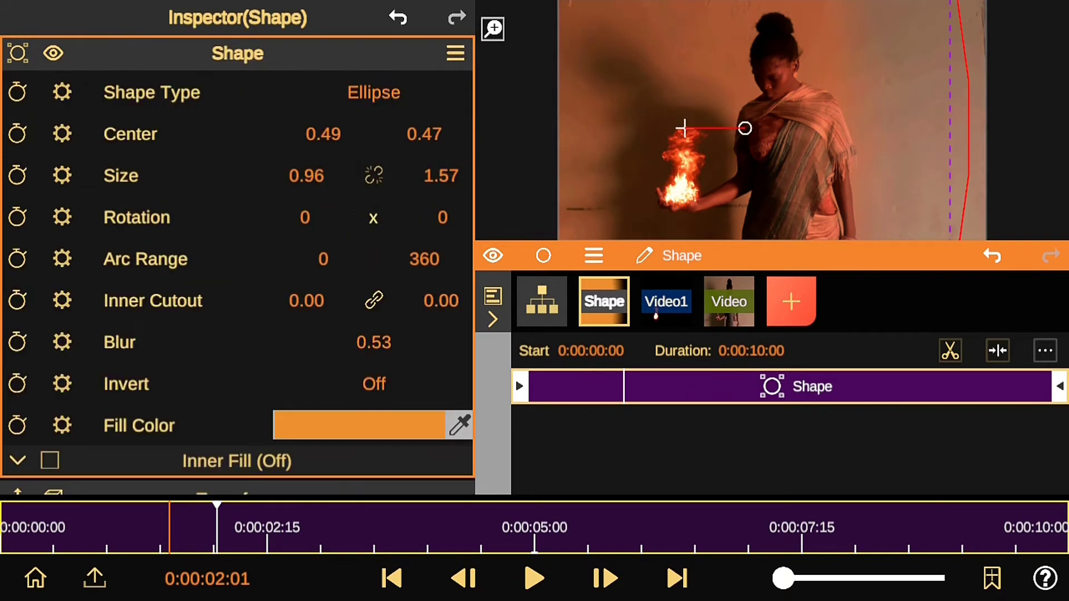
{"action": "left_click", "coordinate": [394, 423]}
{"action": "left_click_drag", "start_coordinate": [149, 394], "coordinate": [215, 409]}
{"action": "key", "text": "Escape"}
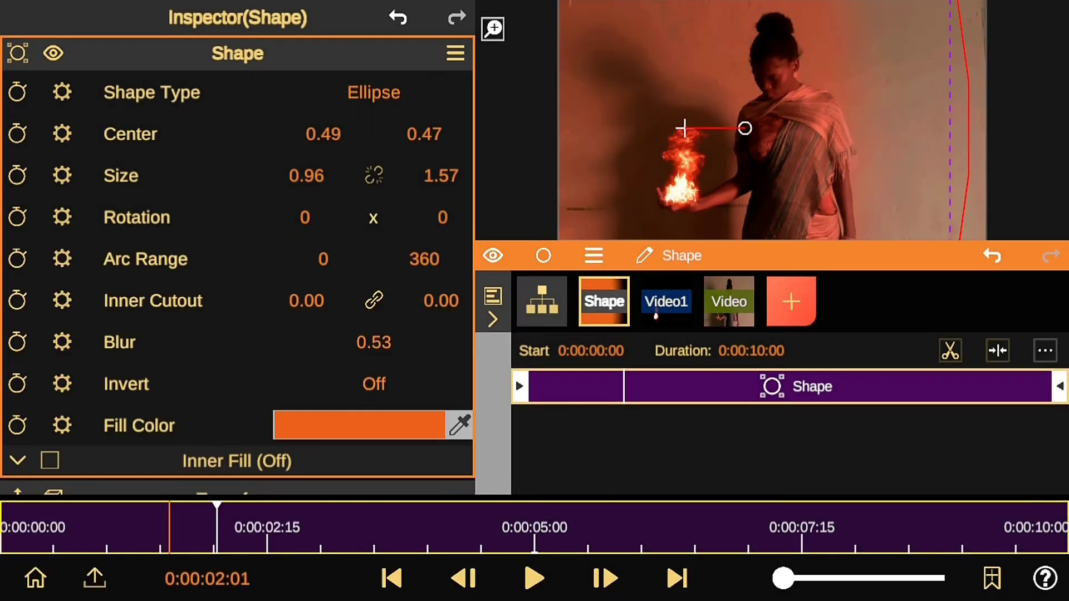
Size the ellipse to width 1.08, centre 0.46, with edge blur at maximum 1.00.
{"action": "left_click_drag", "start_coordinate": [373, 342], "coordinate": [343, 300]}
{"action": "mouse_move", "coordinate": [306, 175]}
{"action": "left_mouse_down"}
{"action": "mouse_move", "coordinate": [280, 188]}
{"action": "mouse_move", "coordinate": [293, 210]}
{"action": "left_mouse_up"}
{"action": "mouse_move", "coordinate": [307, 134]}
{"action": "left_mouse_down"}
{"action": "mouse_move", "coordinate": [275, 113]}
{"action": "mouse_move", "coordinate": [295, 115]}
{"action": "left_mouse_up"}
{"action": "left_click_drag", "start_coordinate": [373, 343], "coordinate": [356, 312]}
{"action": "mouse_move", "coordinate": [306, 134]}
{"action": "left_mouse_down"}
{"action": "mouse_move", "coordinate": [297, 129]}
{"action": "mouse_move", "coordinate": [355, 140]}
{"action": "left_mouse_up"}
{"action": "left_click_drag", "start_coordinate": [306, 176], "coordinate": [353, 175]}
{"action": "left_click_drag", "start_coordinate": [323, 134], "coordinate": [326, 149]}
{"action": "left_click_drag", "start_coordinate": [373, 342], "coordinate": [334, 79]}
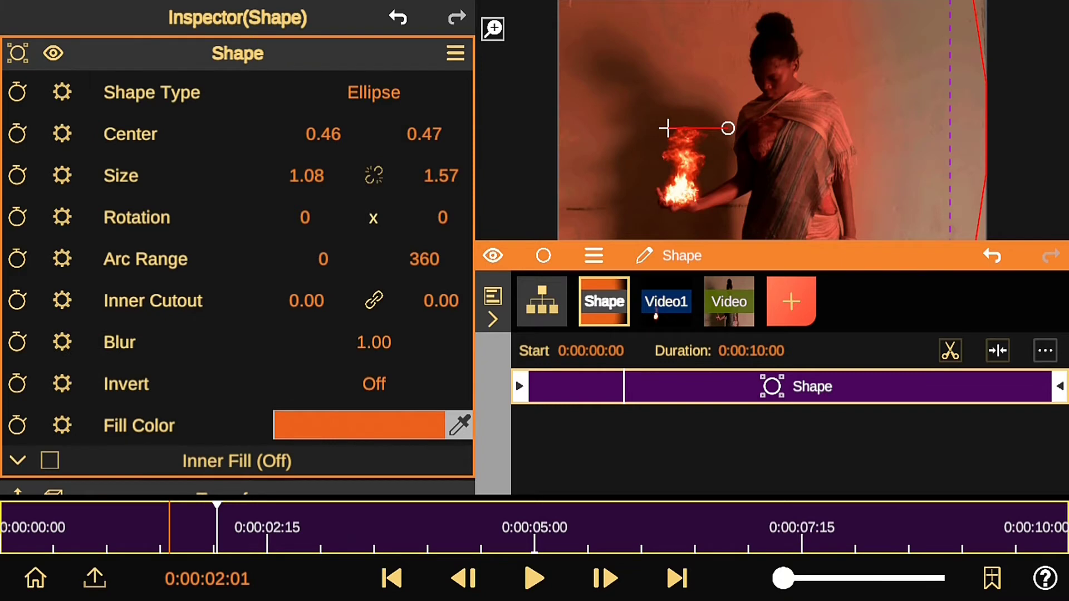
Lower the glow's opacity to 0.56 and return to the project's root timeline.
{"action": "left_click", "coordinate": [238, 53]}
{"action": "left_click", "coordinate": [237, 131]}
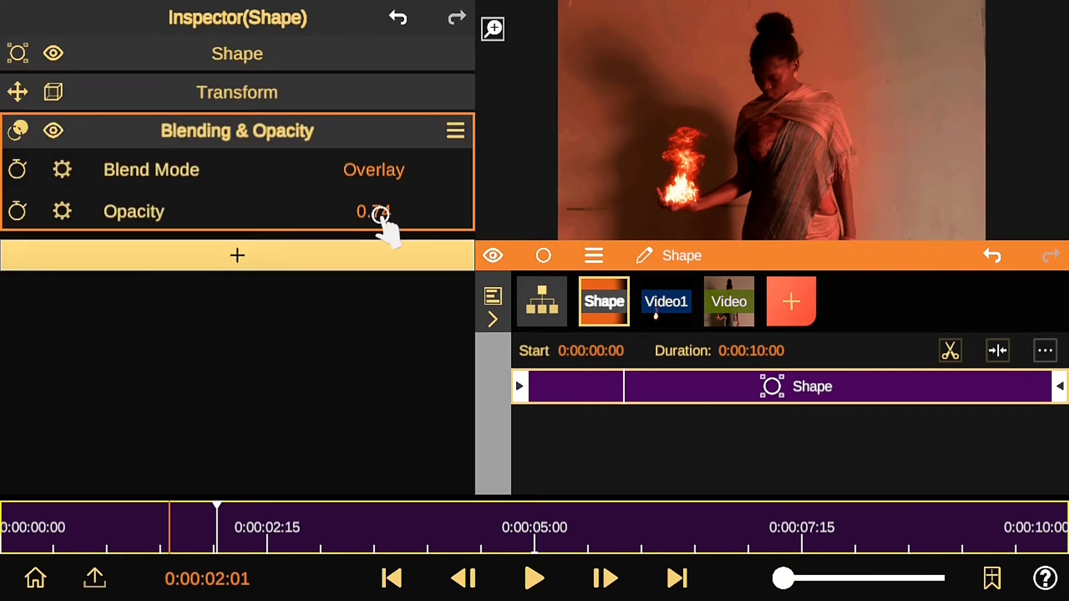
{"action": "left_click_drag", "start_coordinate": [382, 215], "coordinate": [353, 162]}
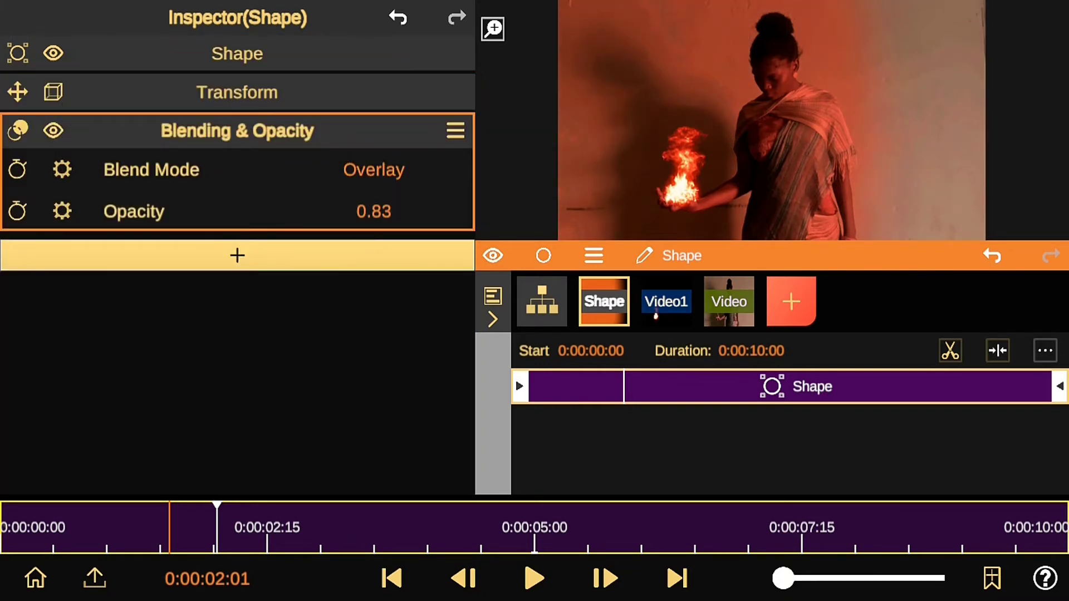
{"action": "mouse_move", "coordinate": [374, 211]}
{"action": "left_mouse_down"}
{"action": "mouse_move", "coordinate": [440, 389]}
{"action": "mouse_move", "coordinate": [434, 311]}
{"action": "left_mouse_up"}
{"action": "left_click", "coordinate": [161, 131]}
{"action": "left_click", "coordinate": [539, 303]}
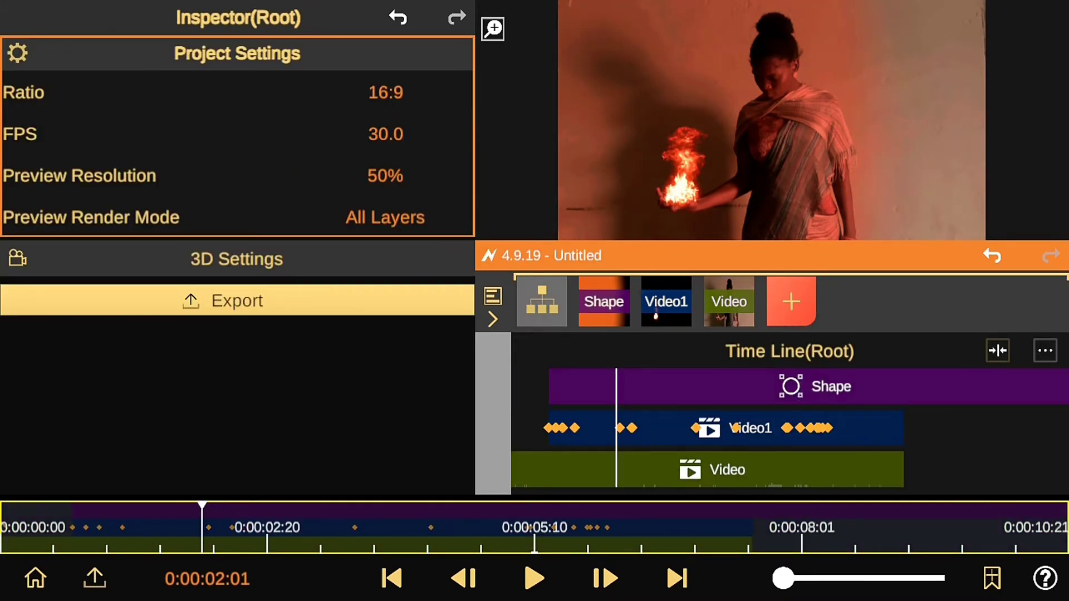
Keyframe the Shape layer's opacity at 0 at the start, rising at one second.
{"action": "left_click", "coordinate": [790, 390]}
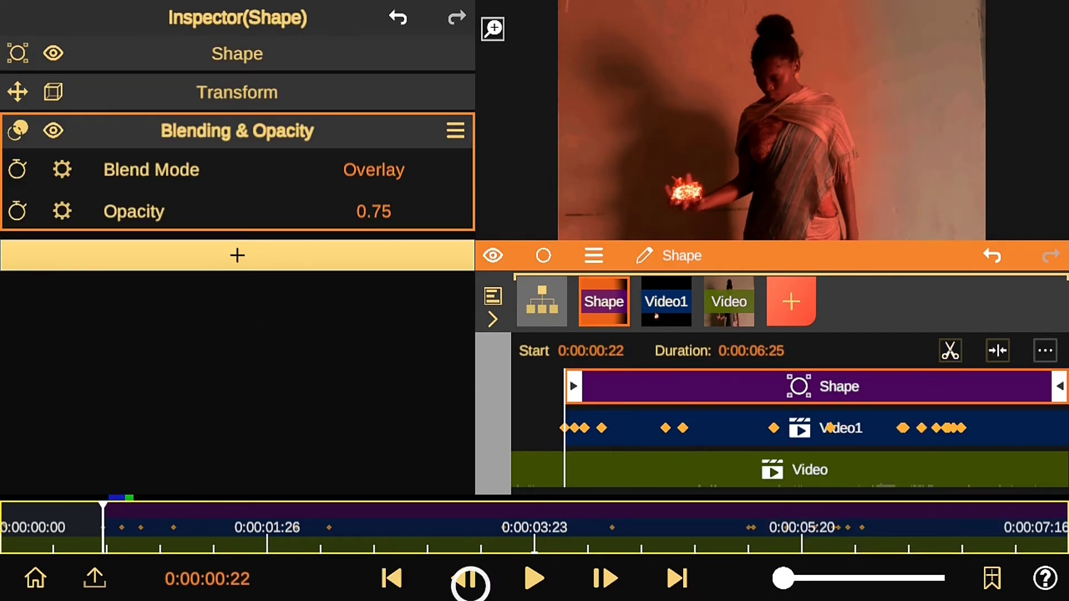
{"action": "left_click_drag", "start_coordinate": [374, 211], "coordinate": [418, 461]}
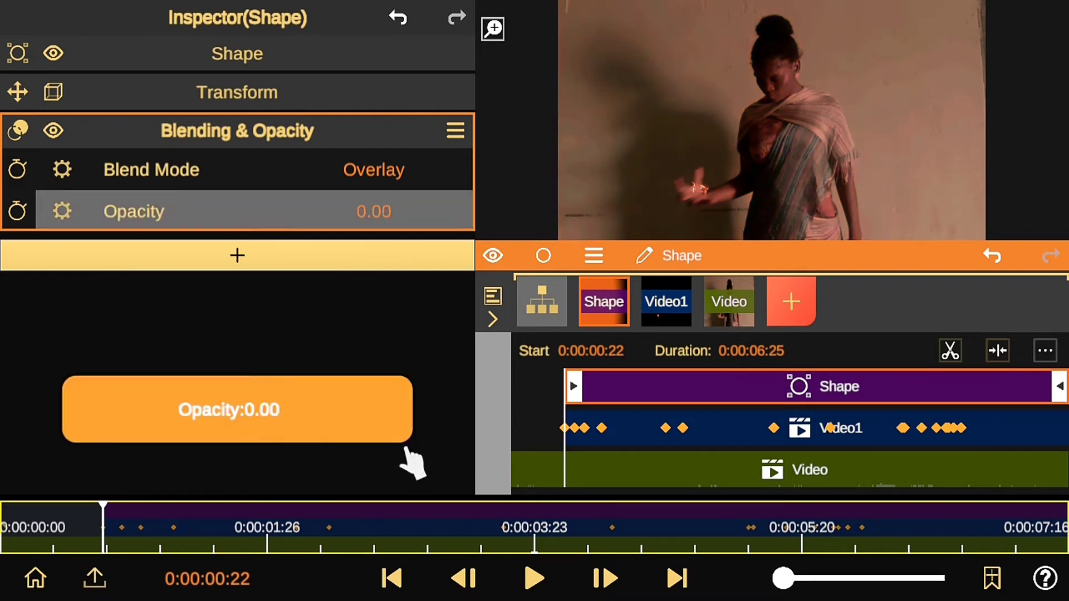
{"action": "left_click", "coordinate": [18, 211]}
{"action": "left_click", "coordinate": [689, 579]}
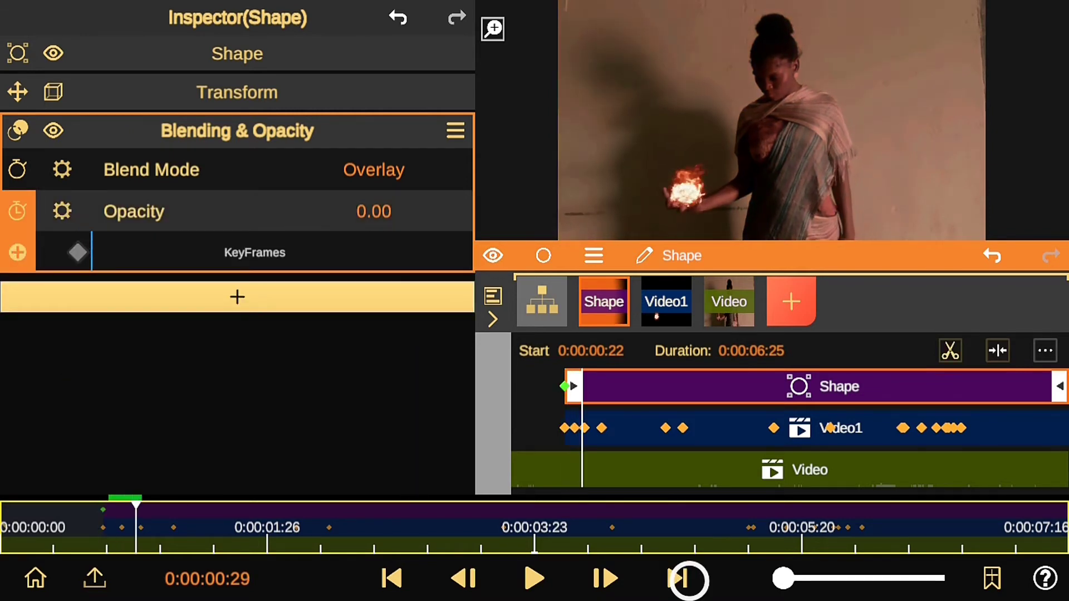
{"action": "left_click", "coordinate": [671, 582]}
{"action": "left_click_drag", "start_coordinate": [374, 211], "coordinate": [369, 195]}
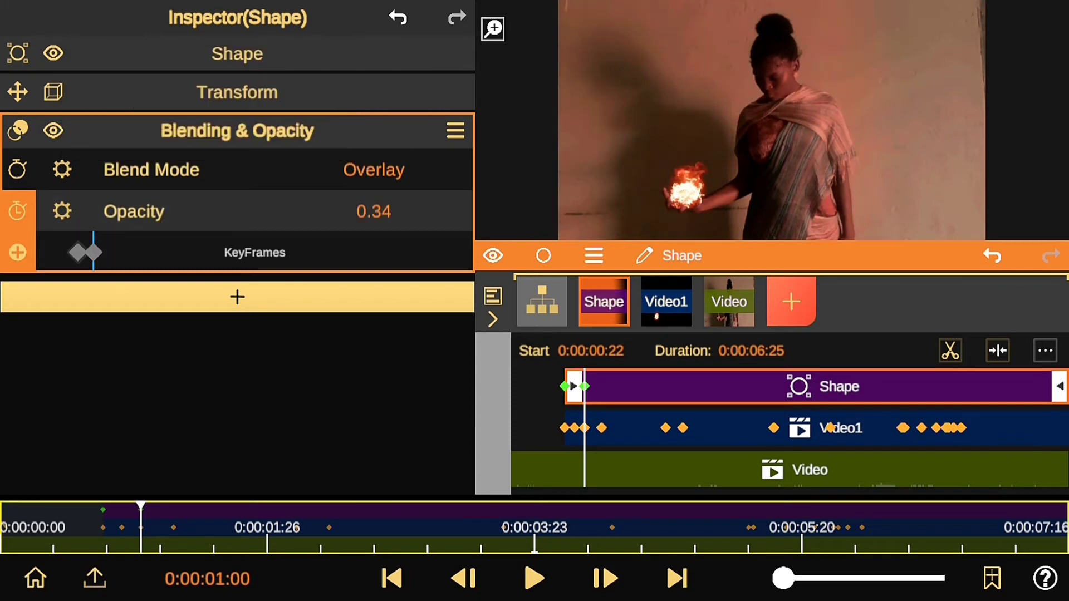
Add further rising opacity keyframes, reaching about 0.70 at 0:00:02:00.
{"action": "left_click", "coordinate": [676, 579]}
{"action": "left_click", "coordinate": [675, 579]}
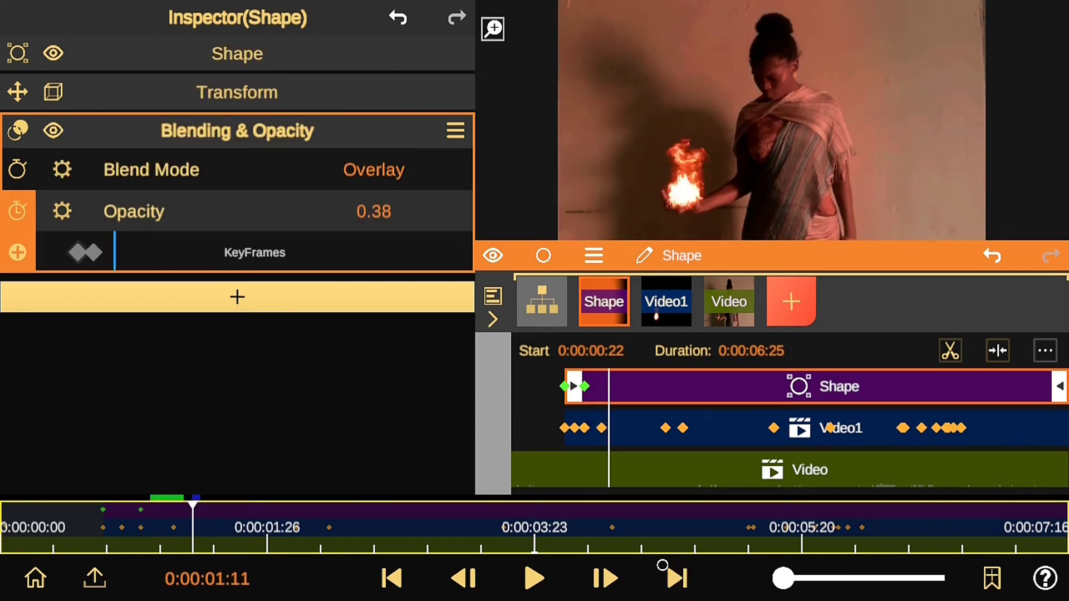
{"action": "left_click_drag", "start_coordinate": [374, 211], "coordinate": [284, 55]}
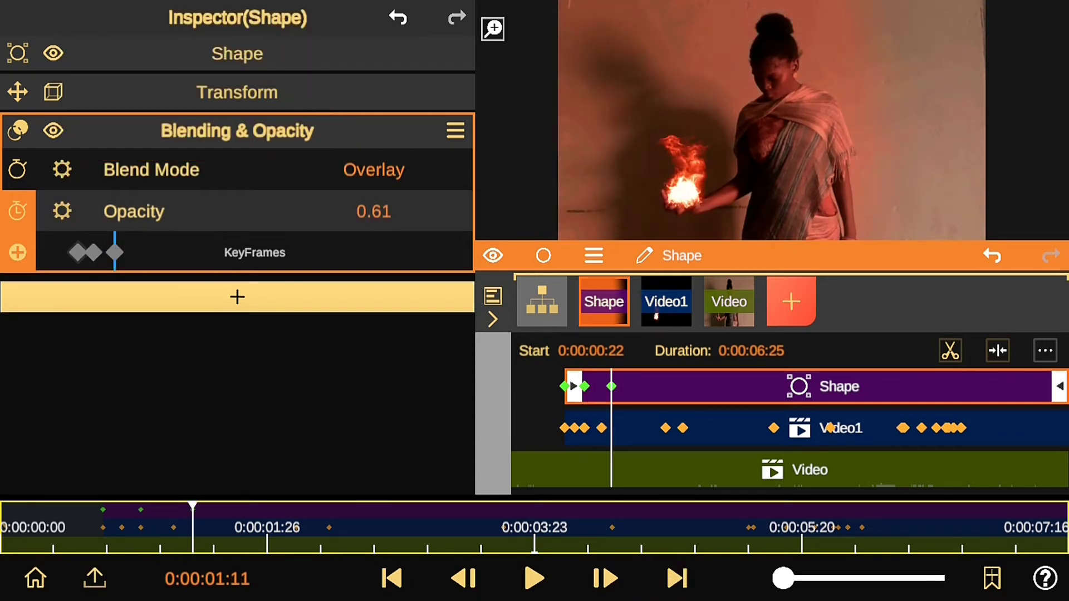
{"action": "left_click_drag", "start_coordinate": [374, 211], "coordinate": [372, 204]}
{"action": "left_click", "coordinate": [675, 579]}
{"action": "left_click", "coordinate": [675, 579]}
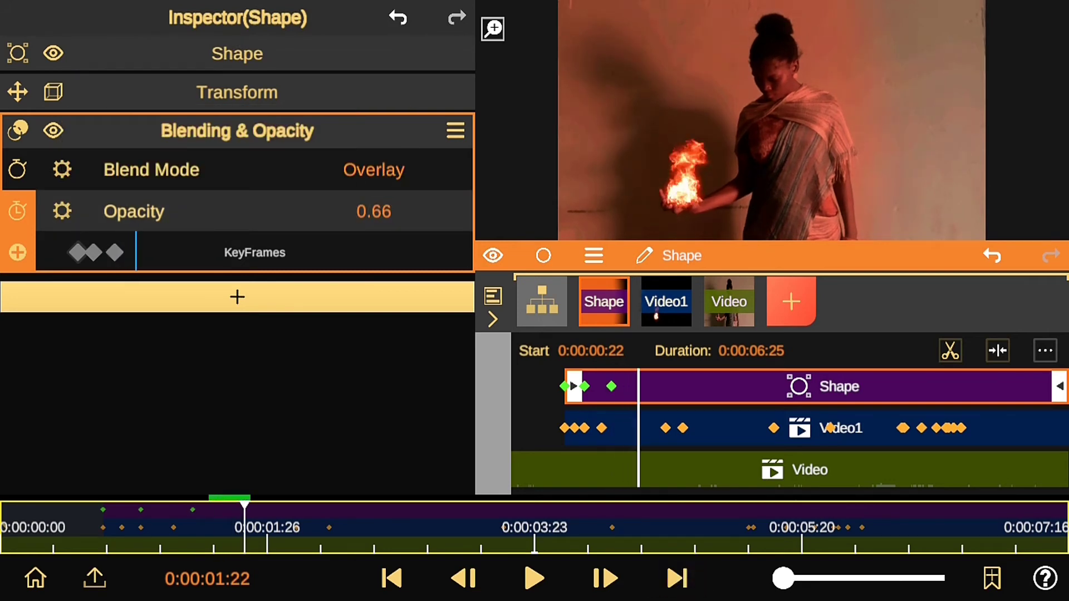
{"action": "left_click", "coordinate": [675, 579]}
{"action": "left_click", "coordinate": [676, 579]}
{"action": "mouse_move", "coordinate": [374, 211]}
{"action": "left_mouse_down"}
{"action": "mouse_move", "coordinate": [390, 201]}
{"action": "mouse_move", "coordinate": [397, 213]}
{"action": "left_mouse_up"}
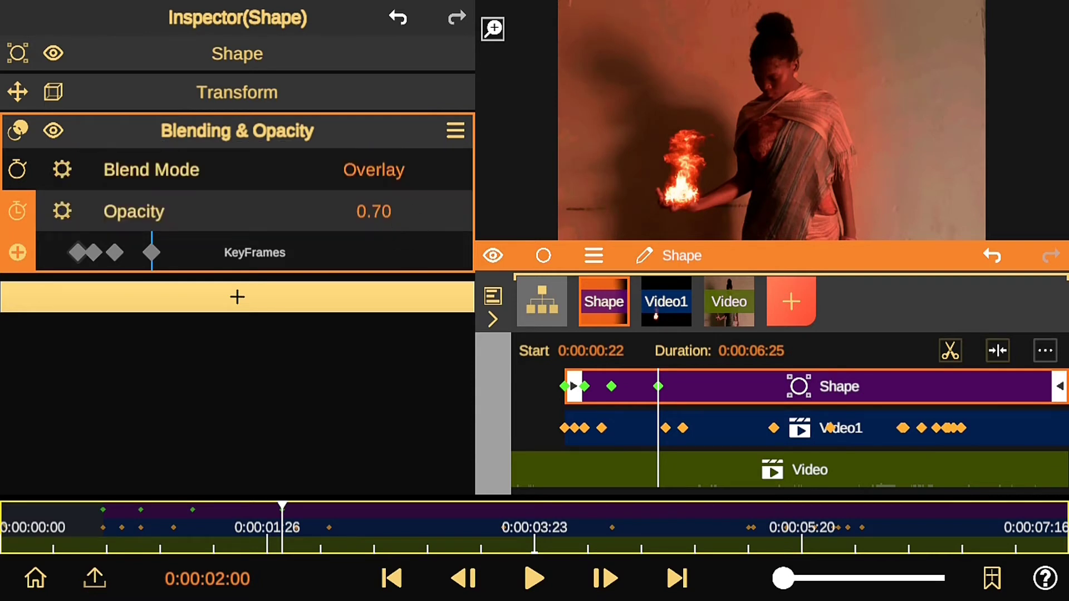
Review the easing curve of the one-second opacity keyframe, then switch to Video1.
{"action": "left_click", "coordinate": [114, 252]}
{"action": "left_click", "coordinate": [93, 252]}
{"action": "left_click", "coordinate": [62, 211]}
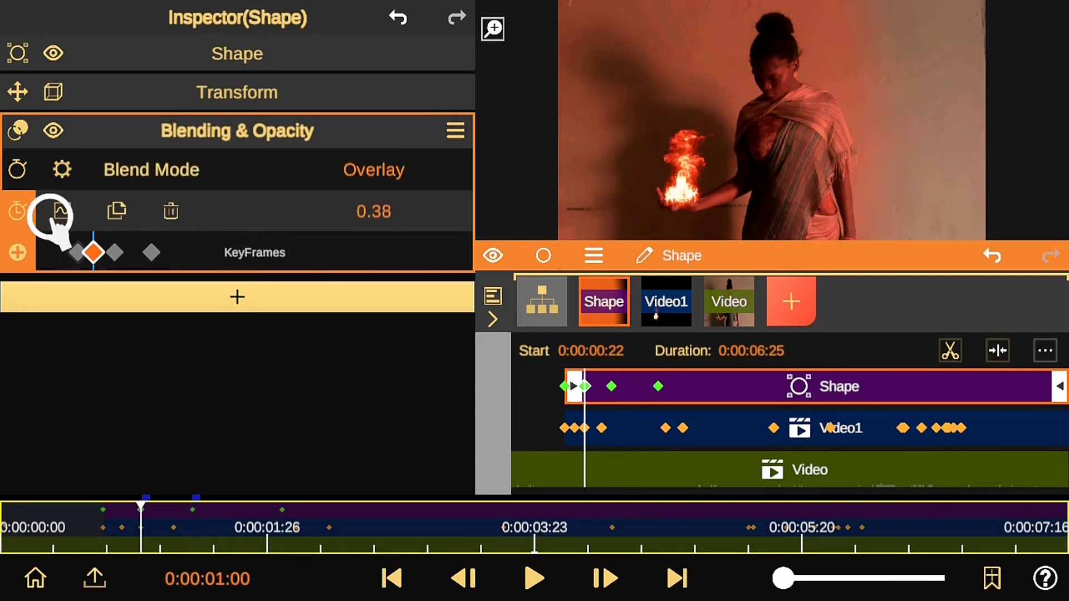
{"action": "left_click", "coordinate": [170, 17]}
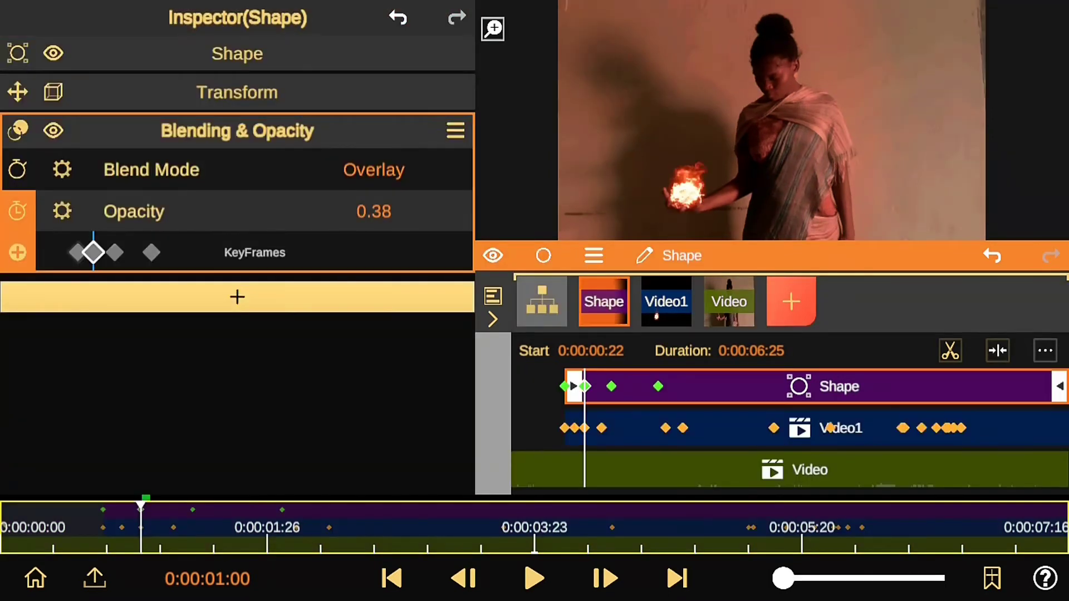
{"action": "left_click", "coordinate": [158, 129]}
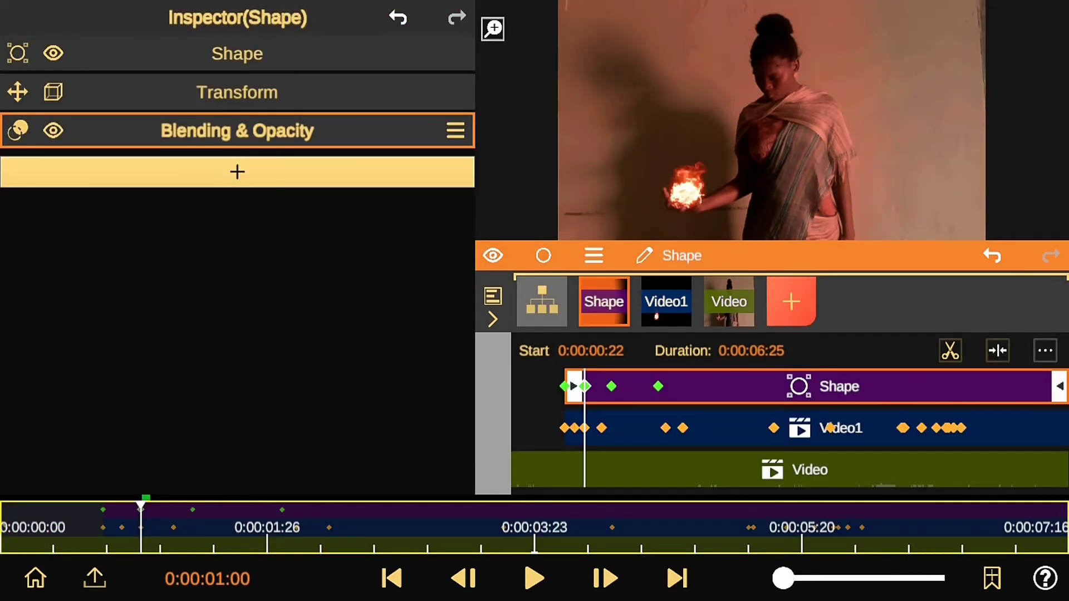
{"action": "left_click", "coordinate": [663, 305]}
Add the Glow Scan lighting effect to Video1 with Overlay blend mode.
{"action": "left_click", "coordinate": [159, 52]}
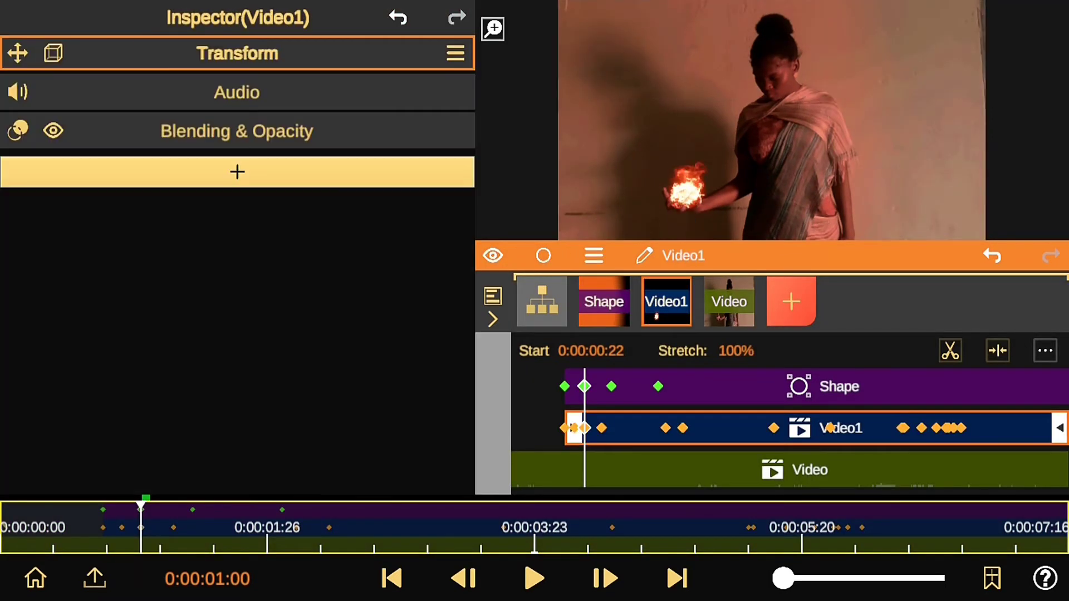
{"action": "left_click", "coordinate": [237, 172]}
{"action": "left_click", "coordinate": [100, 155]}
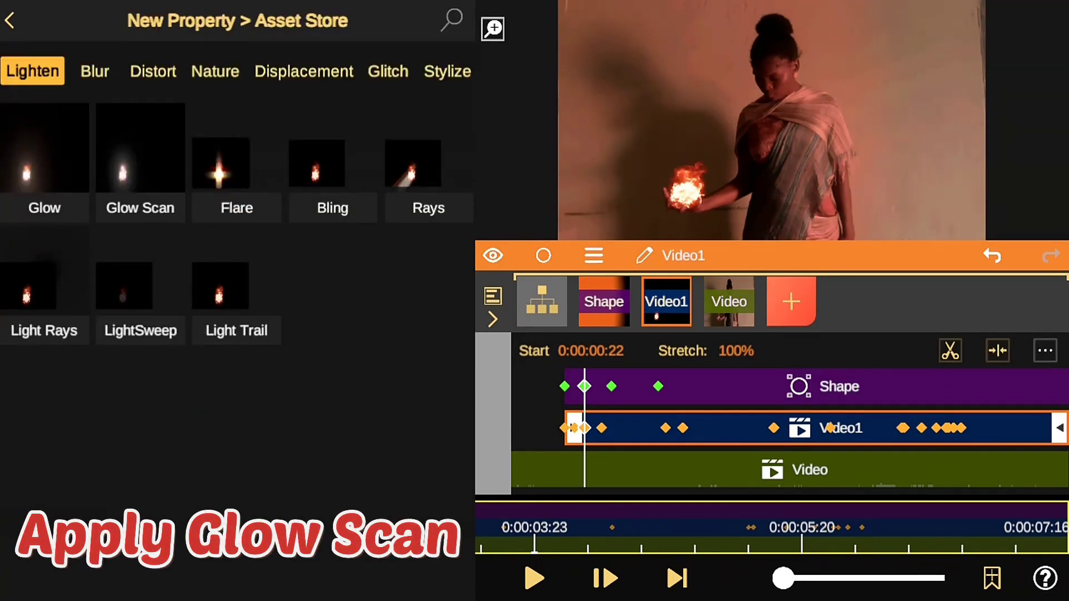
{"action": "left_click", "coordinate": [140, 161]}
{"action": "left_click", "coordinate": [374, 346]}
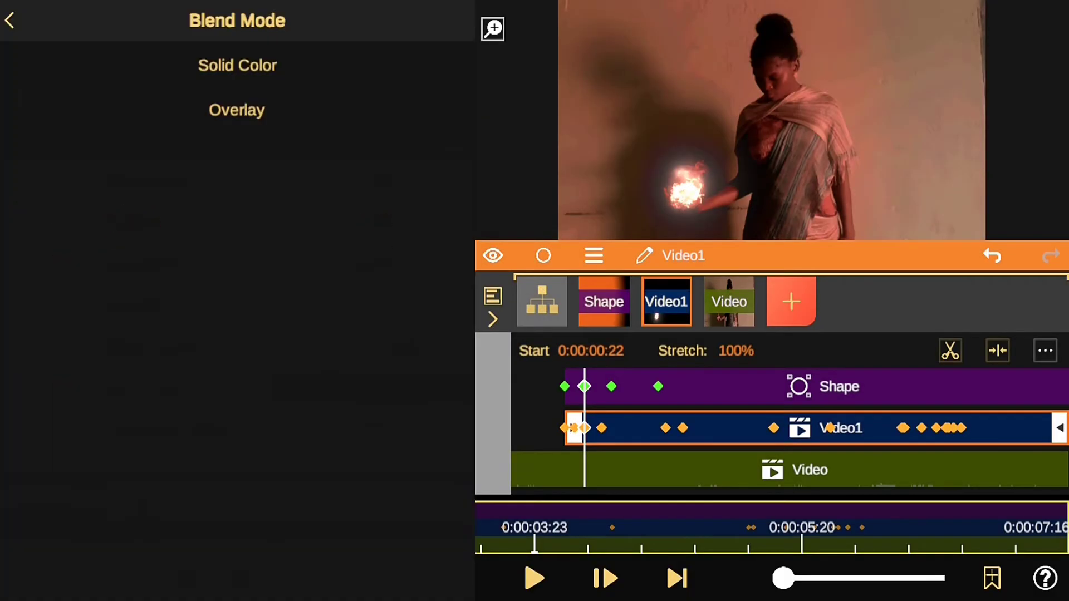
{"action": "left_click", "coordinate": [159, 110]}
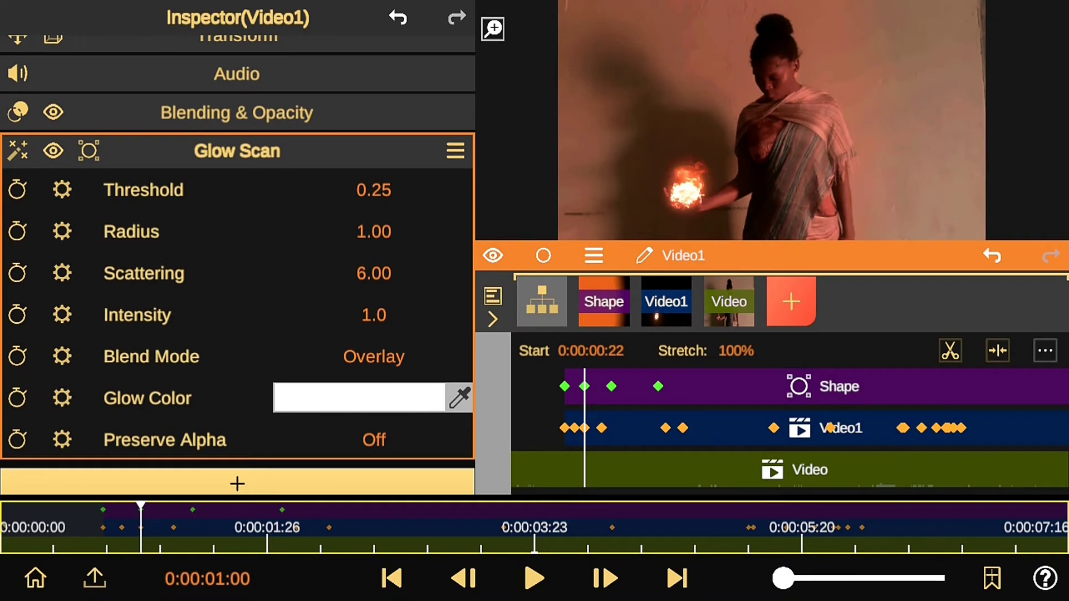
{"action": "left_click", "coordinate": [237, 151]}
{"action": "left_click_drag", "start_coordinate": [141, 529], "coordinate": [194, 529]}
Apply the Turbulent Distortion effect from the Distort category to the Shape layer.
{"action": "left_click", "coordinate": [590, 307]}
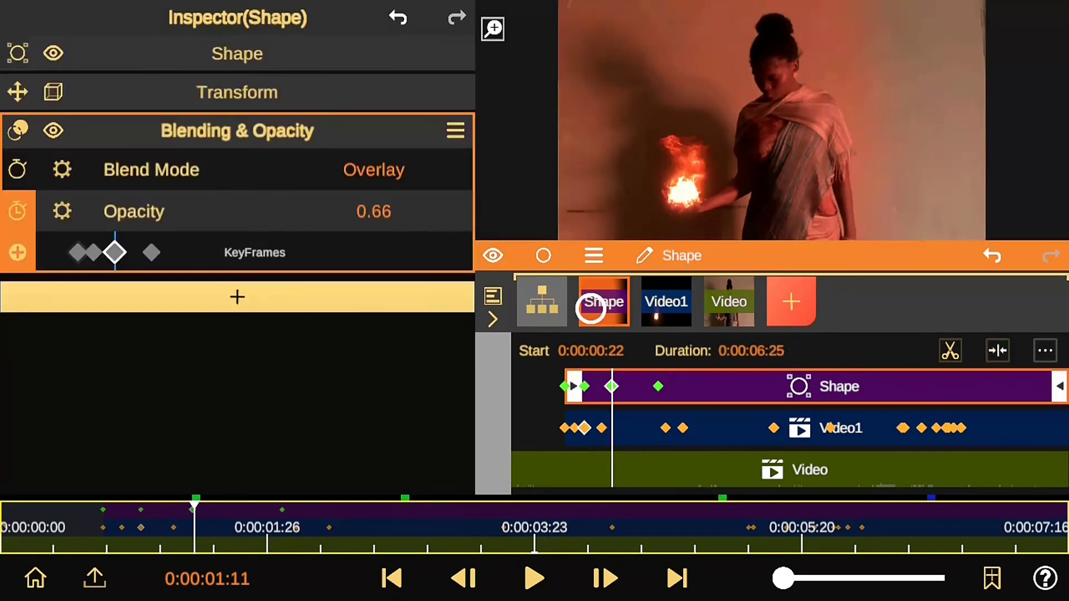
{"action": "left_click", "coordinate": [236, 297]}
{"action": "left_click", "coordinate": [215, 71]}
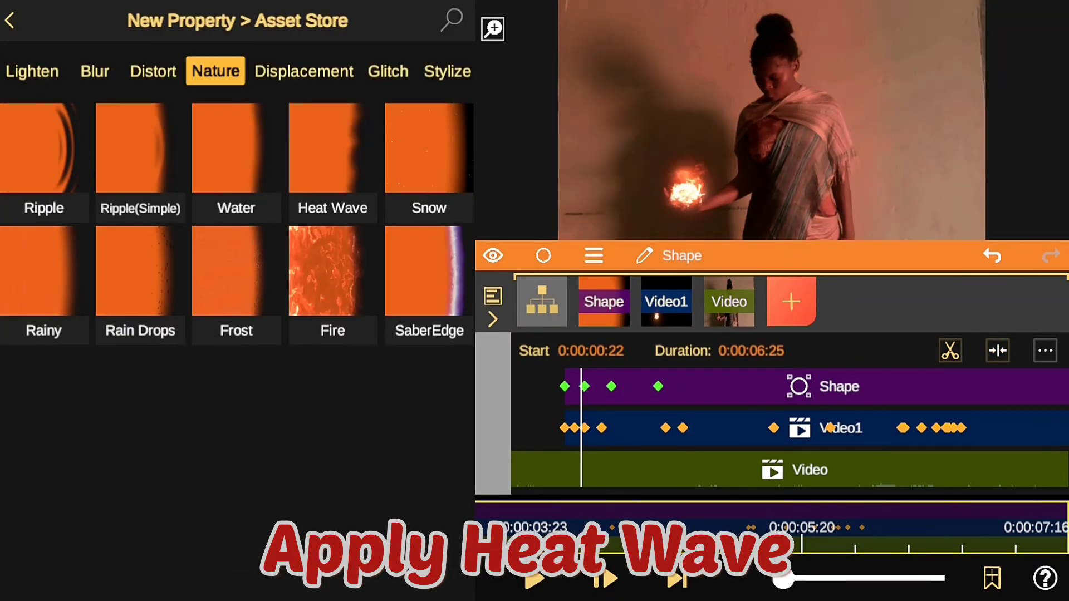
{"action": "left_click", "coordinate": [153, 71]}
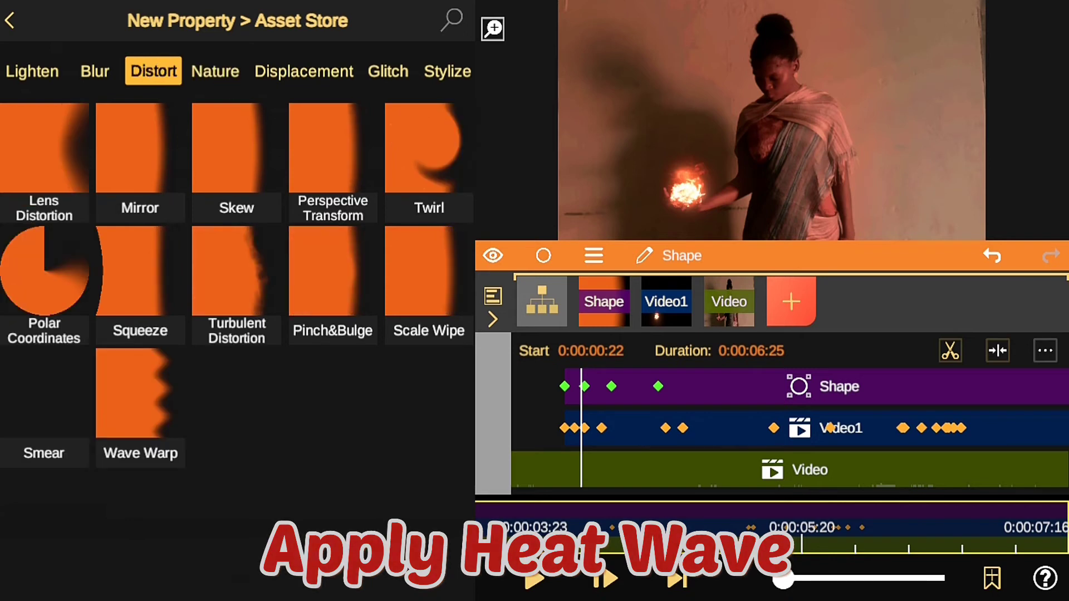
{"action": "left_click", "coordinate": [237, 284]}
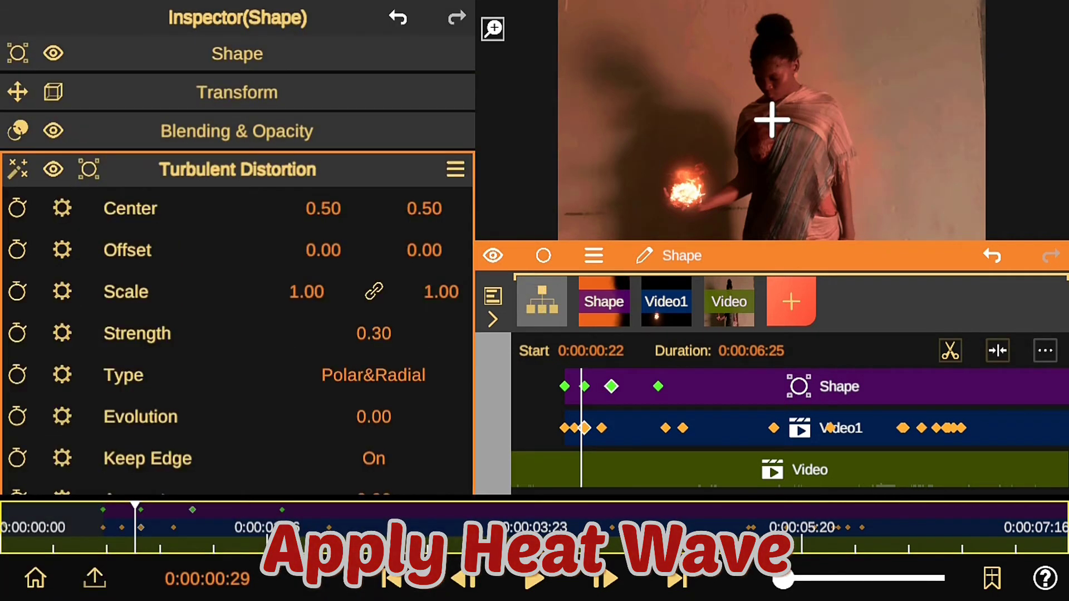
{"action": "scroll", "coordinate": [237, 278], "scroll_direction": "down", "scroll_amount": 2}
{"action": "mouse_move", "coordinate": [374, 241]}
{"action": "left_mouse_down"}
{"action": "mouse_move", "coordinate": [379, 256]}
{"action": "mouse_move", "coordinate": [356, 248]}
{"action": "mouse_move", "coordinate": [405, 253]}
{"action": "left_mouse_up"}
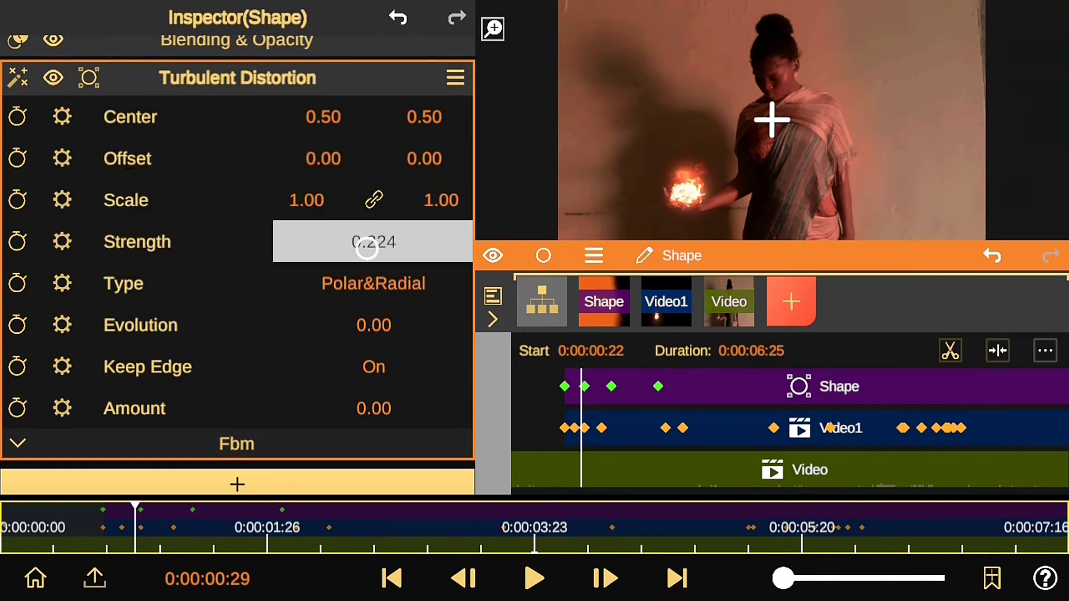
Set Turbulent Distortion Strength to 0.13 and check the fading opacity over the clip.
{"action": "left_click", "coordinate": [366, 250]}
{"action": "key", "text": "BackSpace"}
{"action": "key", "text": "BackSpace"}
{"action": "type", "text": "3"}
{"action": "key", "text": "Return"}
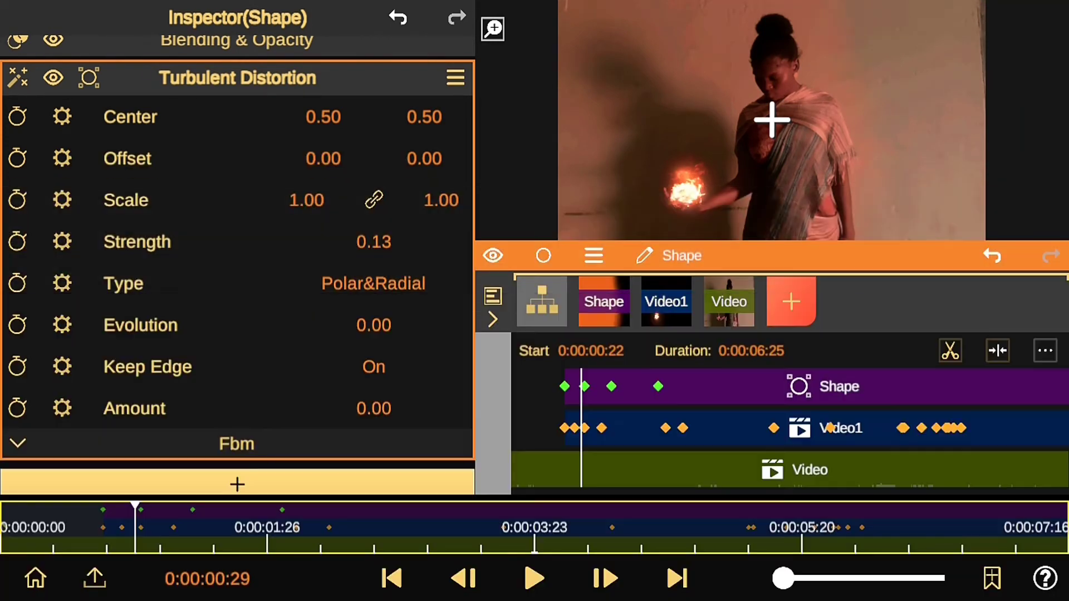
{"action": "left_click", "coordinate": [236, 444]}
{"action": "left_click_drag", "start_coordinate": [55, 392], "coordinate": [56, 212]}
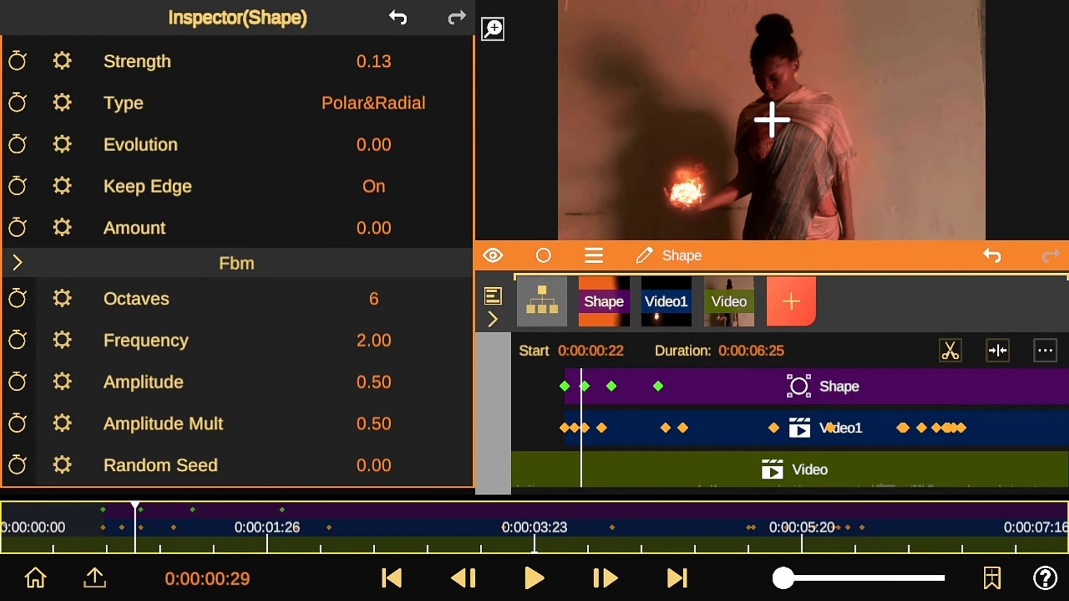
{"action": "left_click", "coordinate": [237, 263]}
{"action": "left_click", "coordinate": [237, 45]}
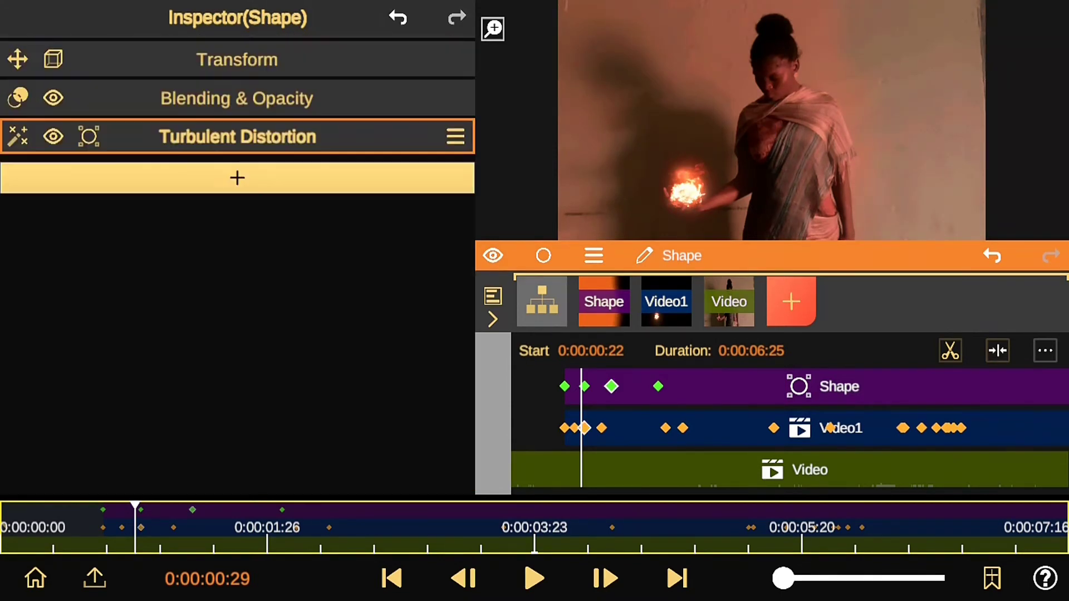
{"action": "left_click_drag", "start_coordinate": [237, 167], "coordinate": [237, 221]}
{"action": "left_click", "coordinate": [237, 129]}
{"action": "left_click_drag", "start_coordinate": [135, 527], "coordinate": [303, 527]}
Shift the ellipse toward the flame, narrow it to 0.99 and tilt it to 16 degrees.
{"action": "left_click", "coordinate": [189, 54]}
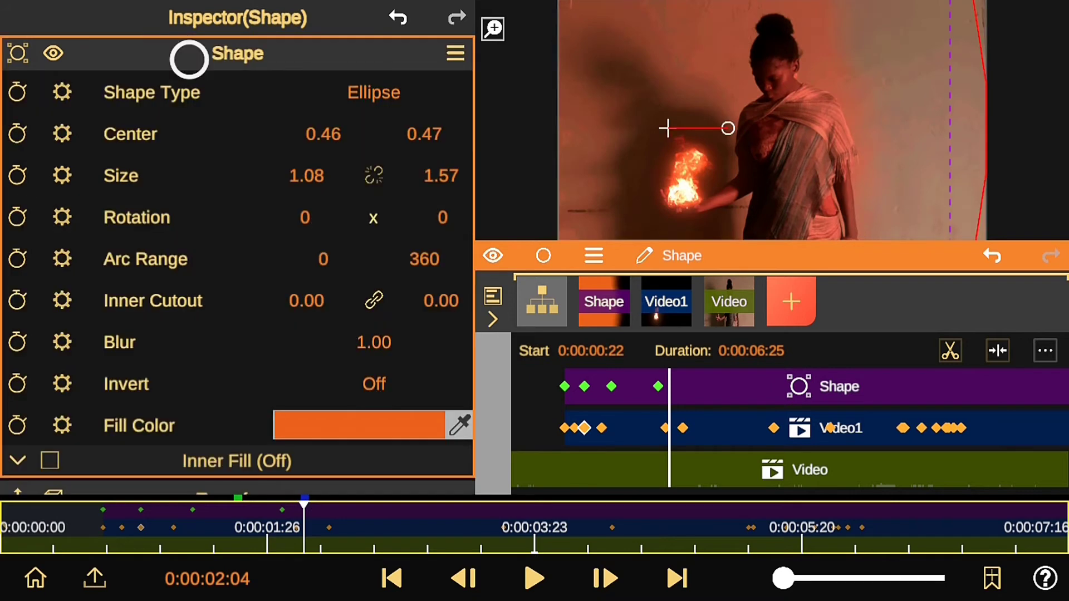
{"action": "left_click", "coordinate": [372, 341]}
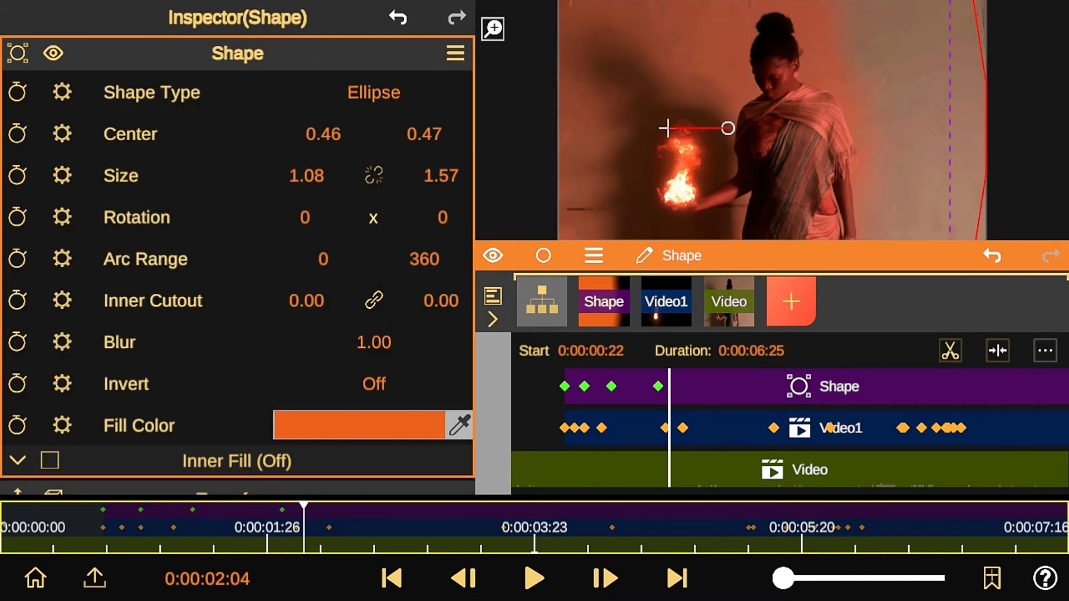
{"action": "mouse_move", "coordinate": [323, 134]}
{"action": "left_mouse_down"}
{"action": "mouse_move", "coordinate": [292, 122]}
{"action": "mouse_move", "coordinate": [303, 110]}
{"action": "left_mouse_up"}
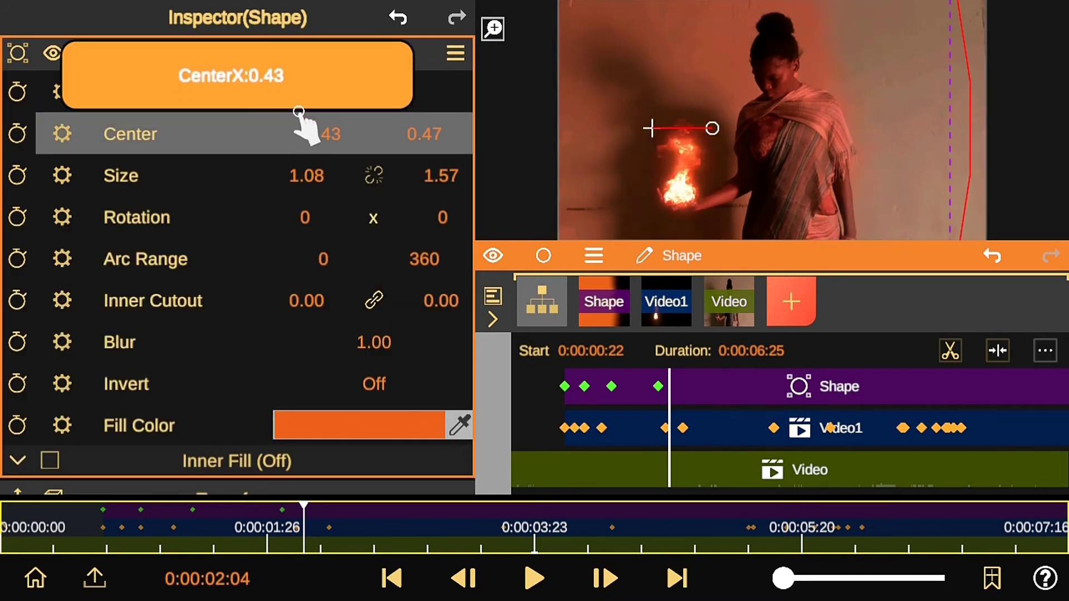
{"action": "left_click", "coordinate": [133, 104]}
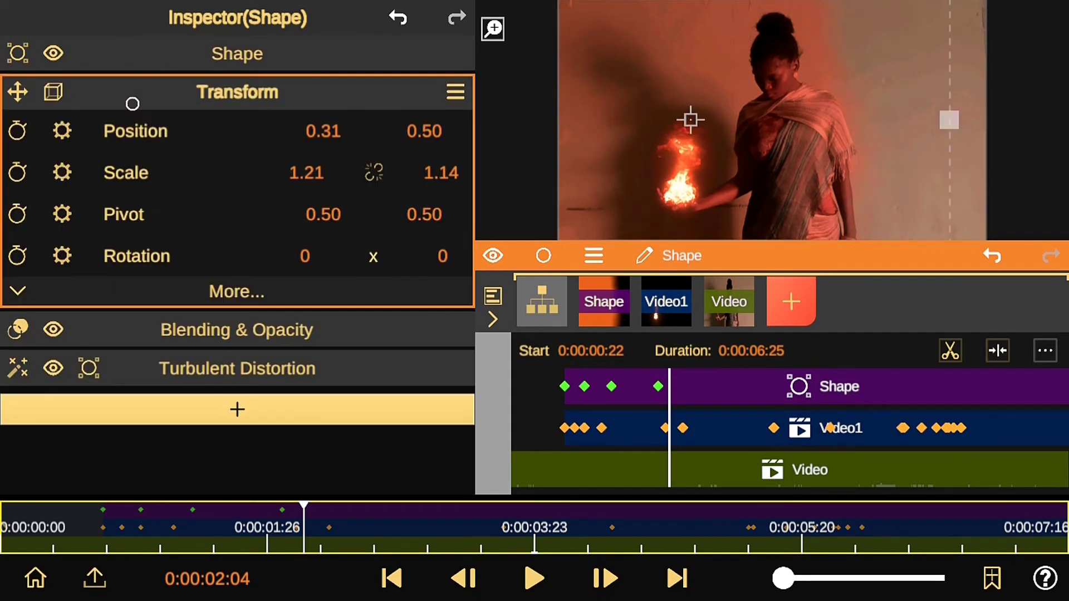
{"action": "left_click_drag", "start_coordinate": [314, 130], "coordinate": [350, 127]}
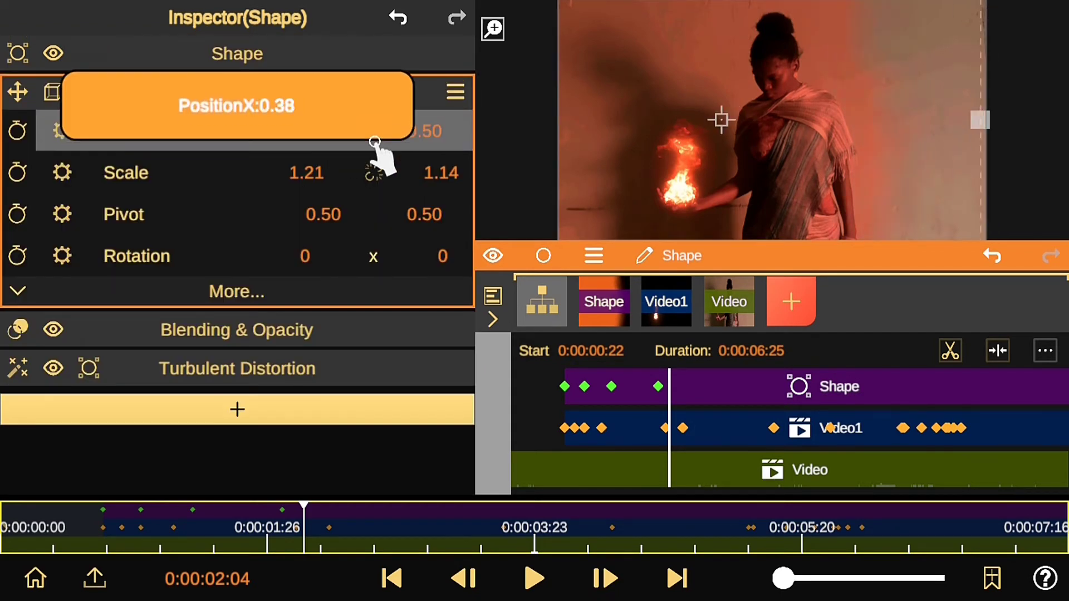
{"action": "left_click_drag", "start_coordinate": [306, 173], "coordinate": [181, 139]}
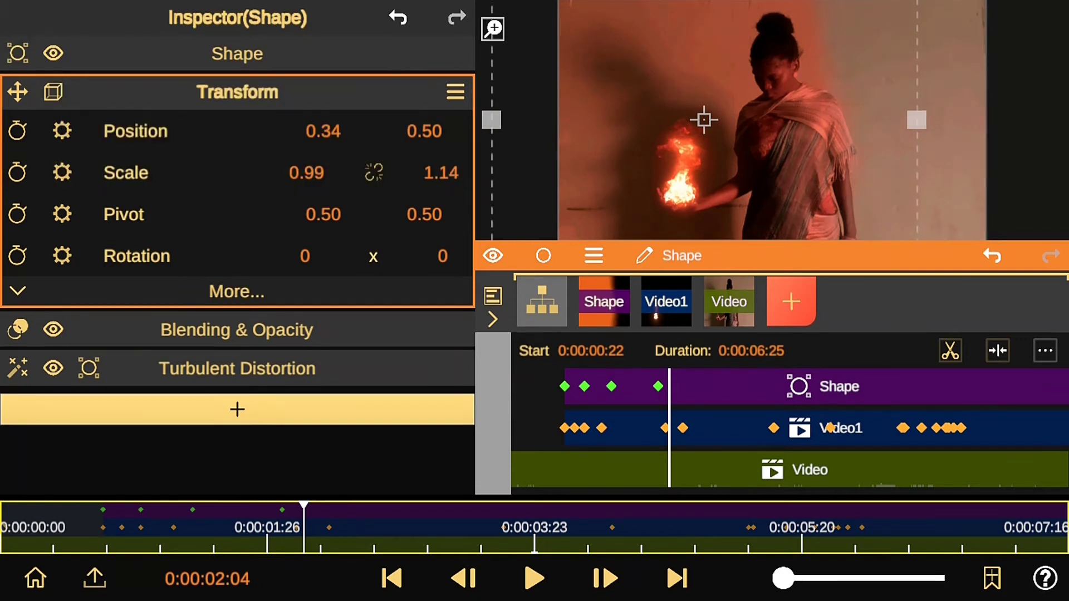
{"action": "mouse_move", "coordinate": [451, 255]}
{"action": "left_mouse_down"}
{"action": "mouse_move", "coordinate": [463, 234]}
{"action": "mouse_move", "coordinate": [454, 245]}
{"action": "left_mouse_up"}
{"action": "left_click_drag", "start_coordinate": [323, 130], "coordinate": [306, 144]}
Widen the ellipse to about 1.16 and stretch it to 1.42 tall over the hand.
{"action": "left_click_drag", "start_coordinate": [424, 131], "coordinate": [418, 113]}
{"action": "left_click_drag", "start_coordinate": [306, 173], "coordinate": [401, 174]}
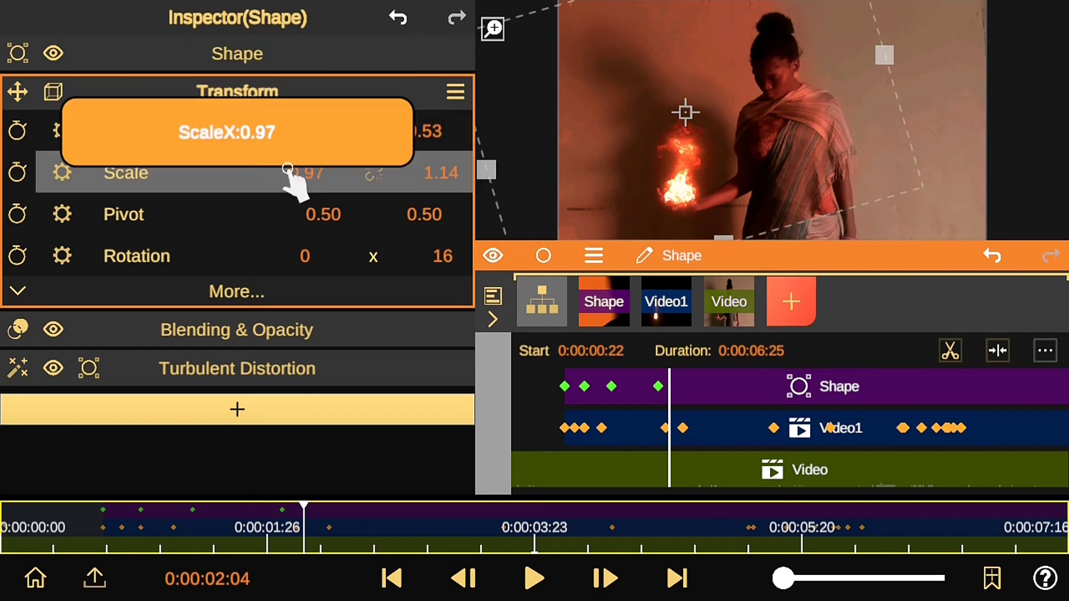
{"action": "left_click_drag", "start_coordinate": [320, 170], "coordinate": [323, 167]}
{"action": "left_click", "coordinate": [237, 92]}
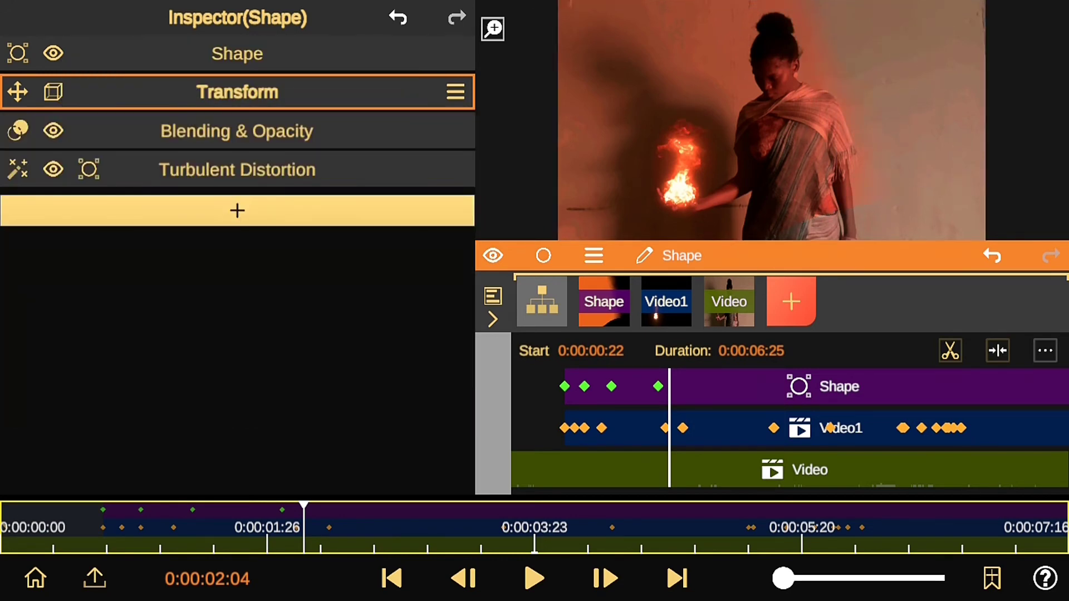
{"action": "left_click", "coordinate": [237, 92]}
{"action": "mouse_move", "coordinate": [442, 172]}
{"action": "left_mouse_down"}
{"action": "mouse_move", "coordinate": [420, 120]}
{"action": "mouse_move", "coordinate": [425, 141]}
{"action": "mouse_move", "coordinate": [426, 128]}
{"action": "left_mouse_up"}
{"action": "mouse_move", "coordinate": [323, 131]}
{"action": "left_mouse_down"}
{"action": "mouse_move", "coordinate": [303, 131]}
{"action": "mouse_move", "coordinate": [341, 127]}
{"action": "left_mouse_up"}
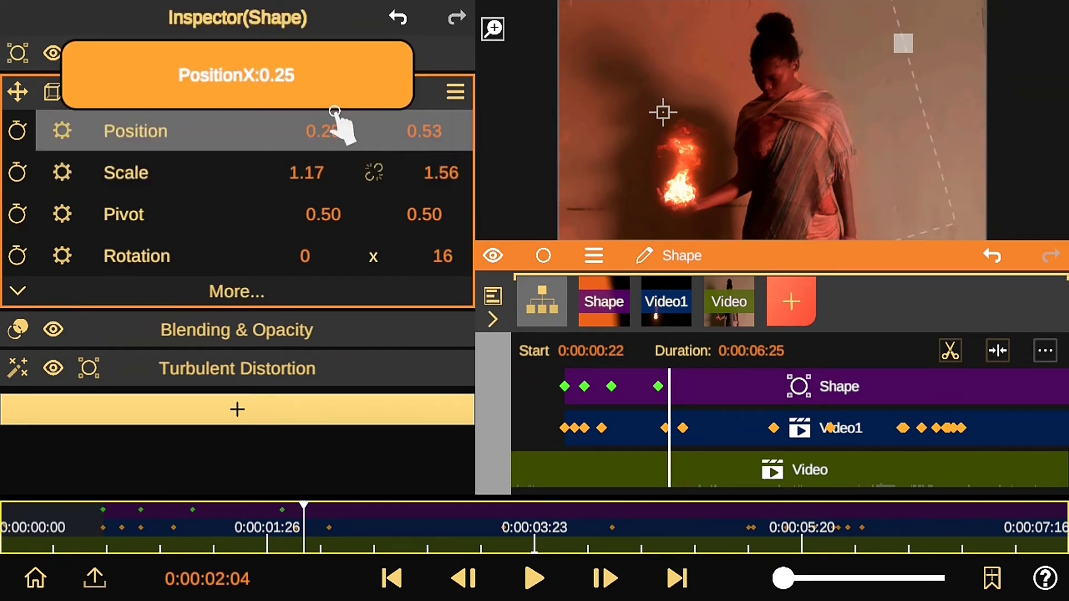
{"action": "left_click", "coordinate": [238, 92]}
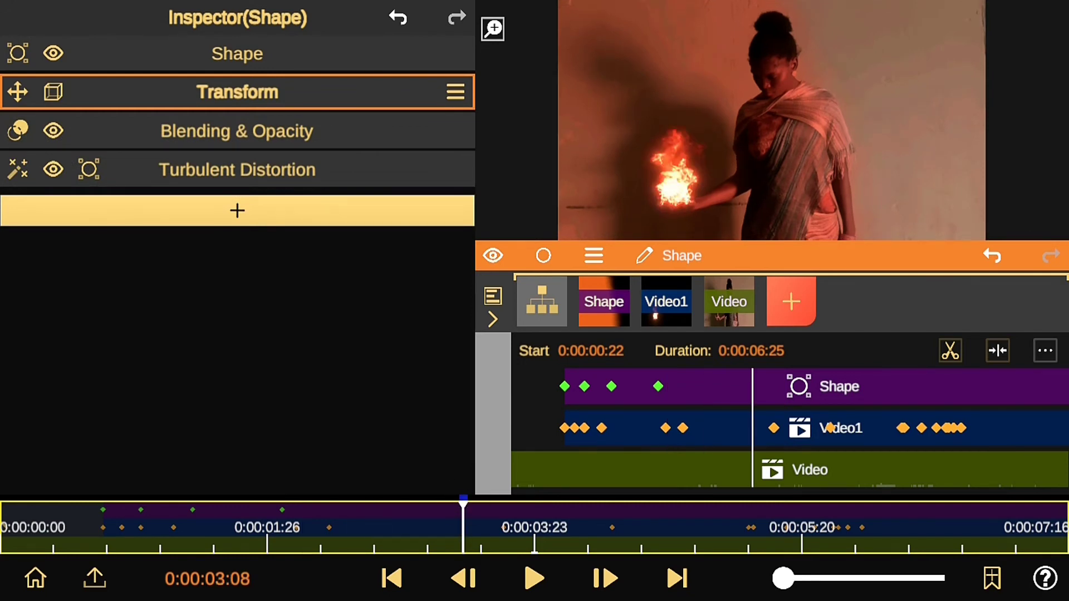
{"action": "left_click", "coordinate": [111, 529]}
{"action": "left_click", "coordinate": [791, 301]}
Add an Image layer and switch on its Motion Blur (Amount 3.00, 128 samples).
{"action": "left_click", "coordinate": [771, 64]}
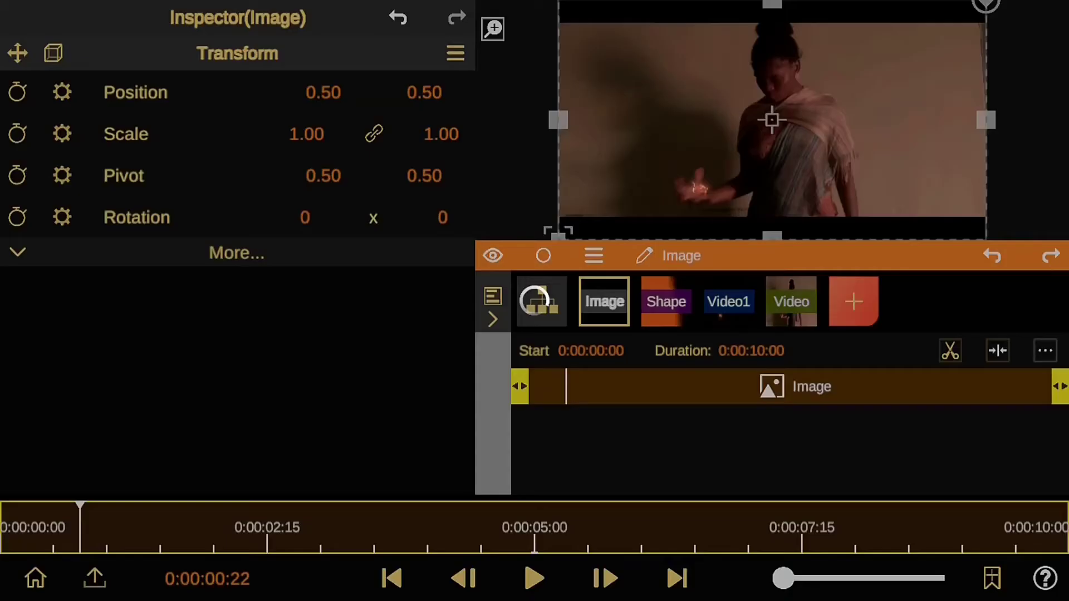
{"action": "left_click", "coordinate": [541, 301]}
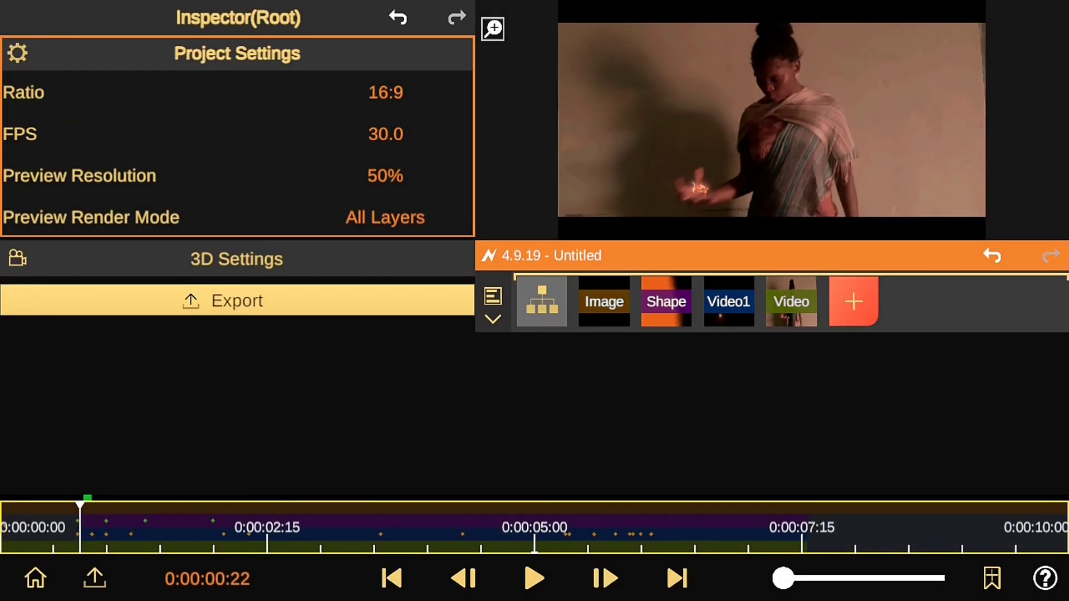
{"action": "left_click", "coordinate": [1019, 390]}
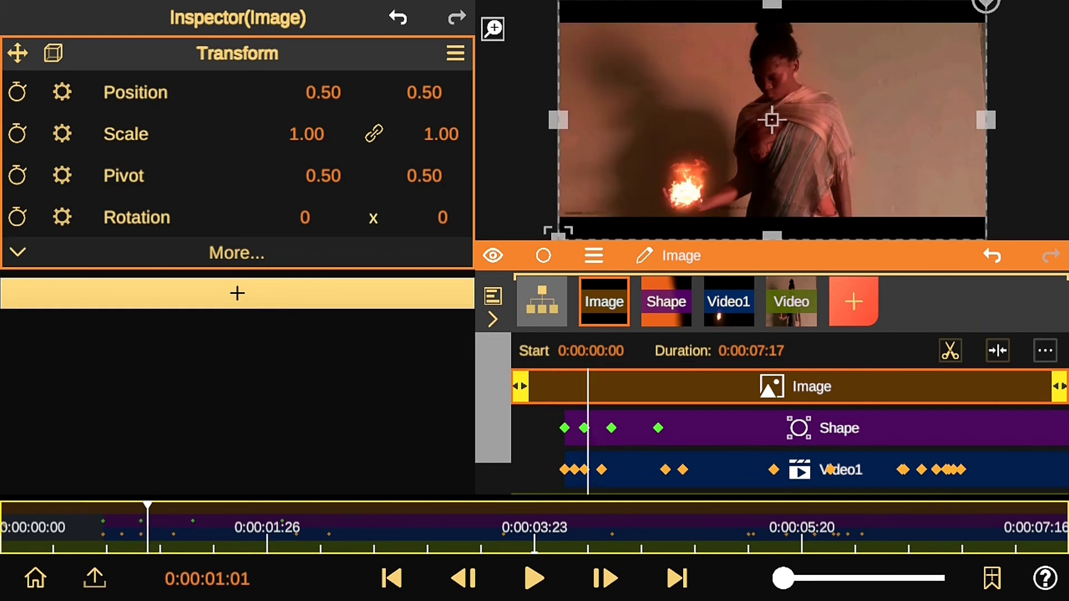
{"action": "left_click", "coordinate": [237, 253]}
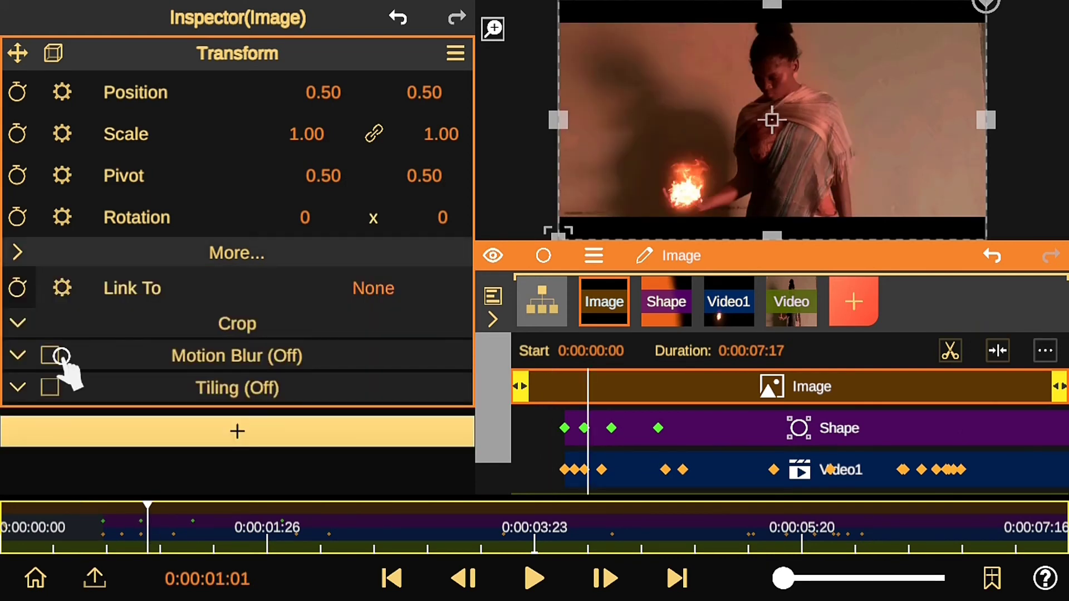
{"action": "left_click", "coordinate": [20, 529]}
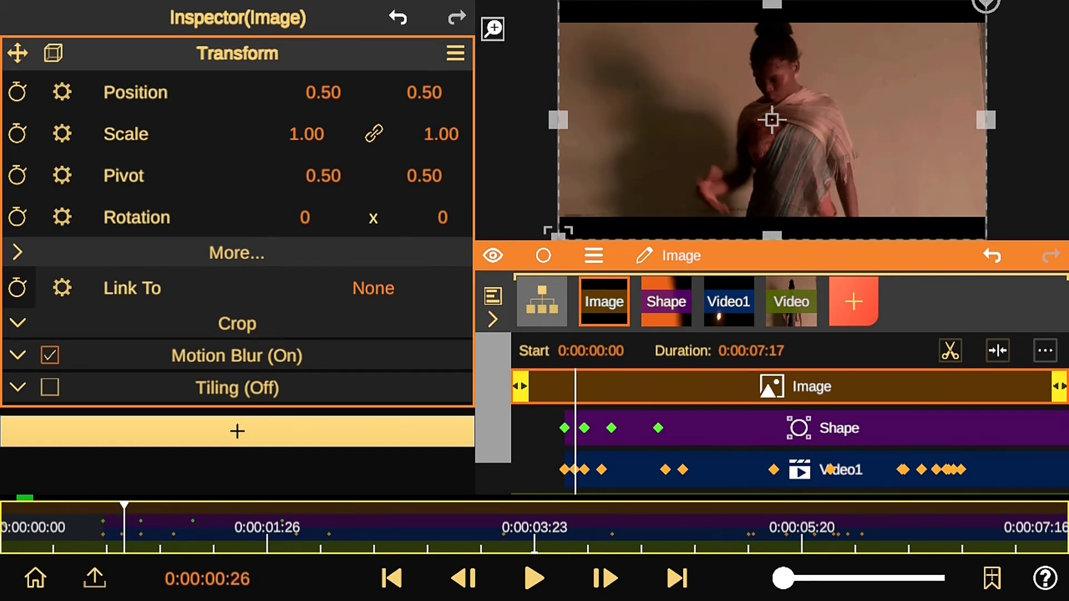
{"action": "left_click", "coordinate": [18, 354]}
{"action": "left_click_drag", "start_coordinate": [33, 382], "coordinate": [33, 341]}
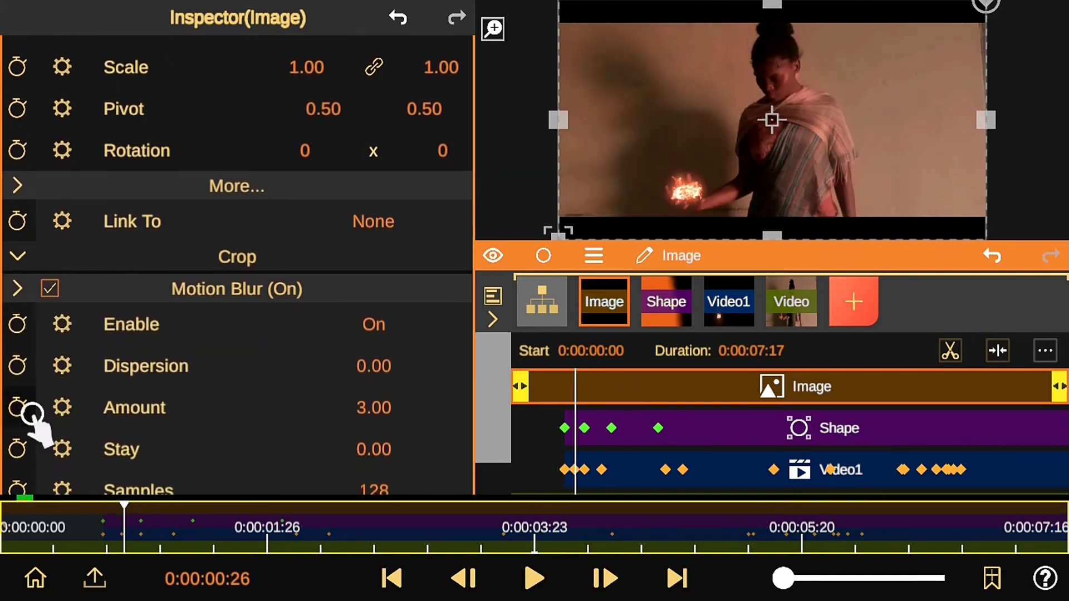
{"action": "mouse_move", "coordinate": [32, 412]}
{"action": "left_mouse_down"}
{"action": "mouse_move", "coordinate": [67, 382]}
{"action": "mouse_move", "coordinate": [77, 411]}
{"action": "left_mouse_up"}
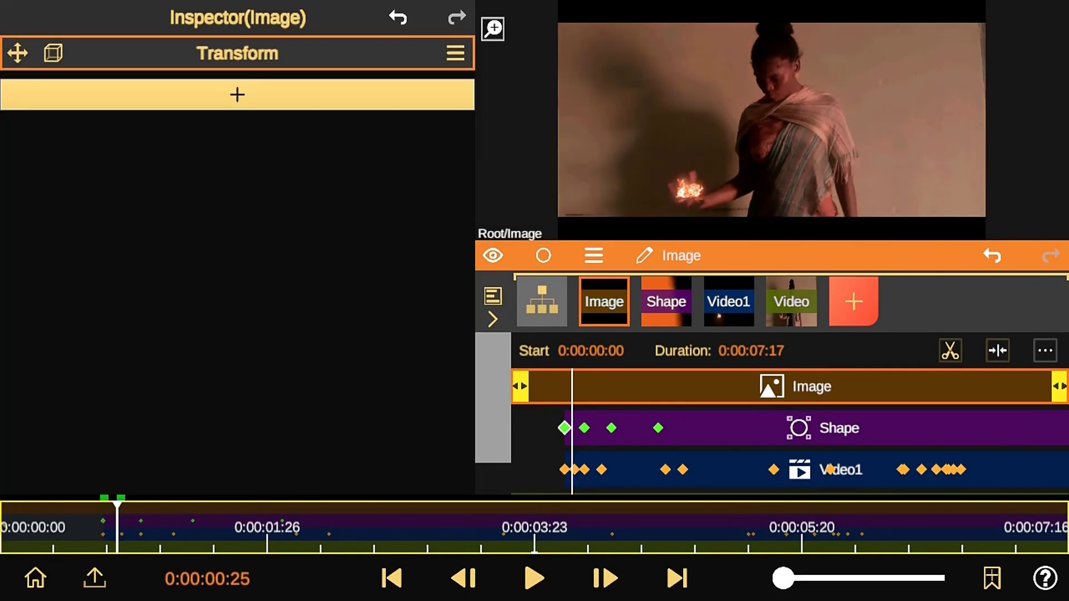
On the Shape layer, key the glow's opacity at 0.69, then 0.65.
{"action": "left_click", "coordinate": [662, 314]}
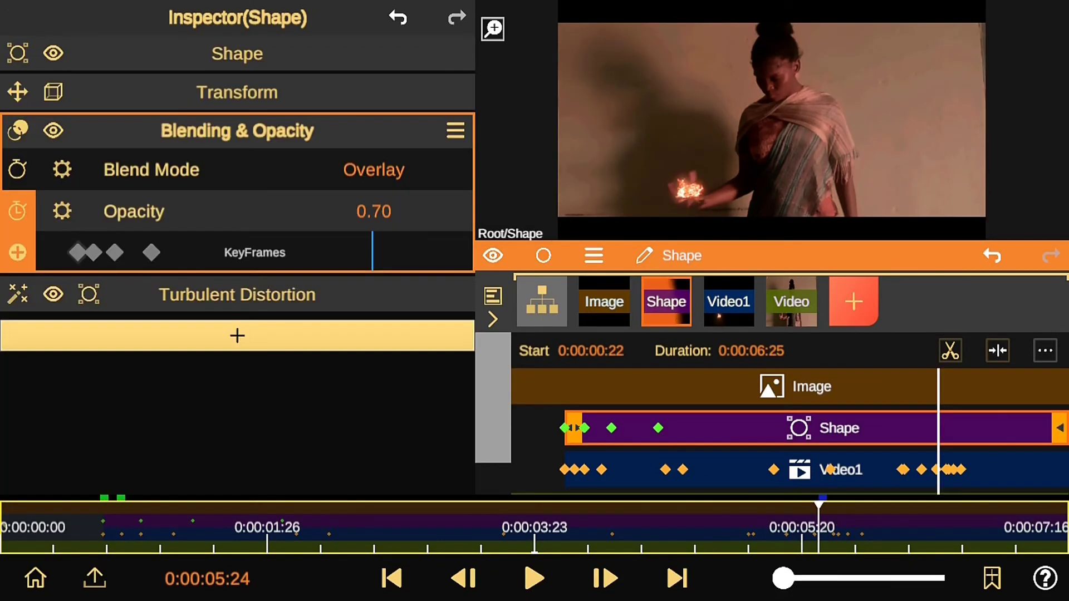
{"action": "left_click", "coordinate": [159, 94]}
{"action": "left_click", "coordinate": [179, 91]}
{"action": "left_click", "coordinate": [201, 168]}
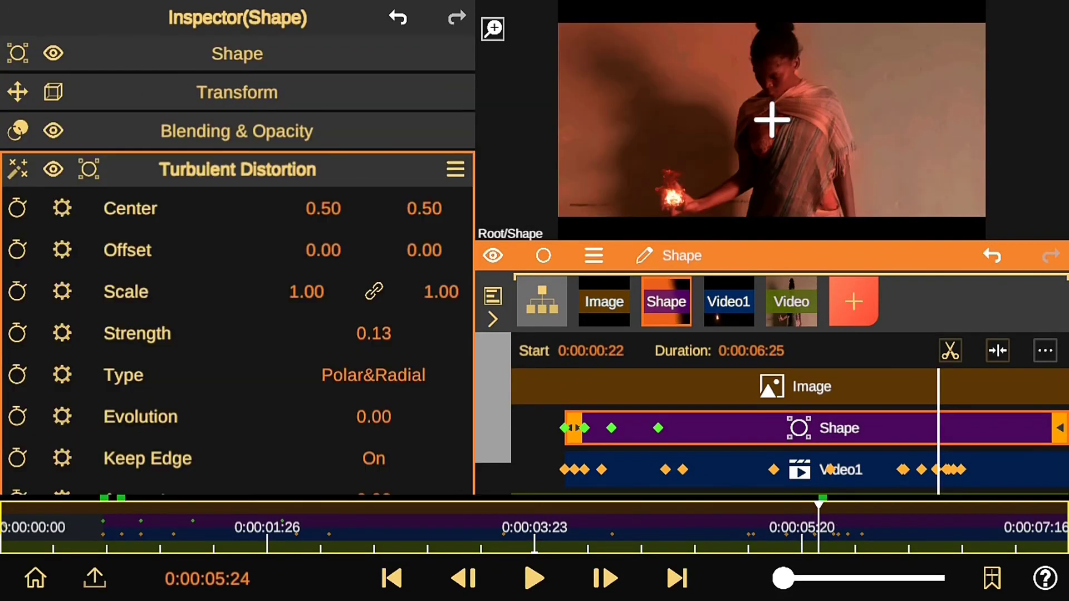
{"action": "left_click", "coordinate": [236, 129]}
{"action": "left_click", "coordinate": [392, 579]}
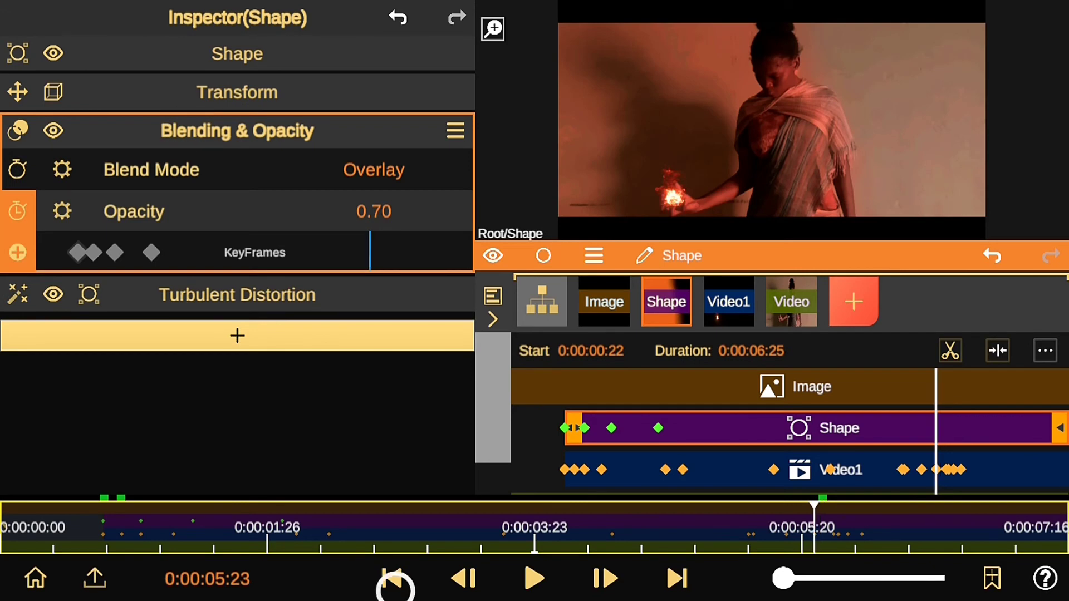
{"action": "left_click", "coordinate": [373, 212]}
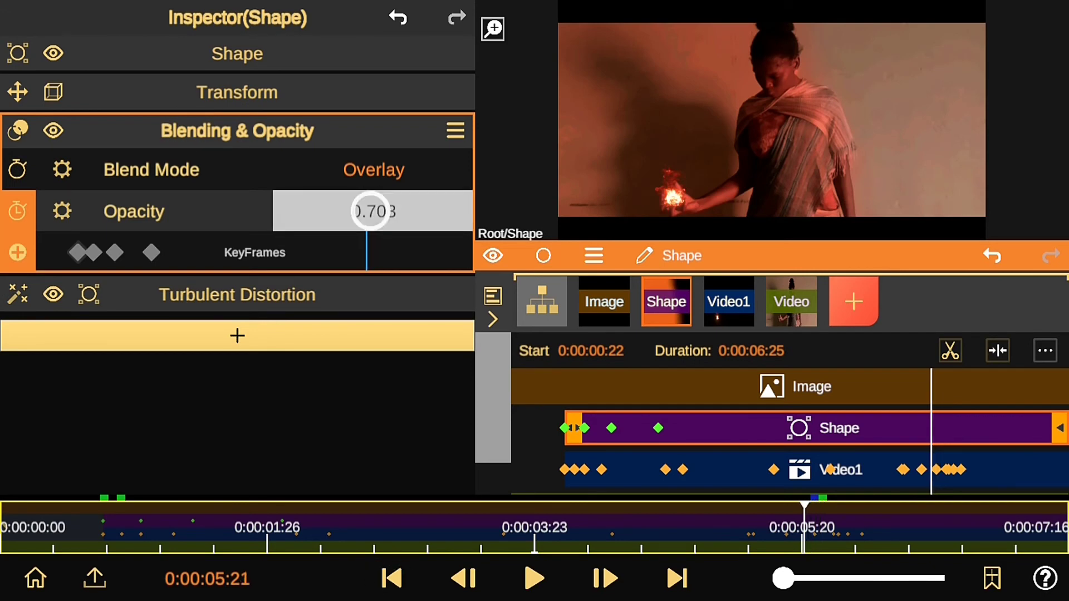
{"action": "key", "text": "BackSpace"}
{"action": "key", "text": "BackSpace"}
{"action": "key", "text": "BackSpace"}
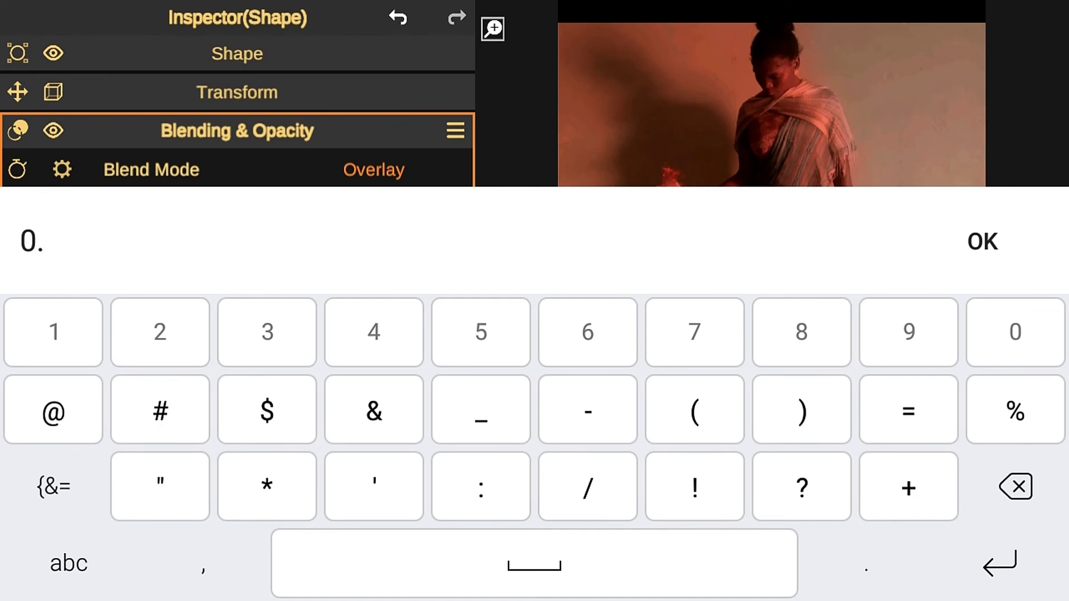
{"action": "type", "text": "688"}
{"action": "type", "text": "69"}
{"action": "key", "text": "Return"}
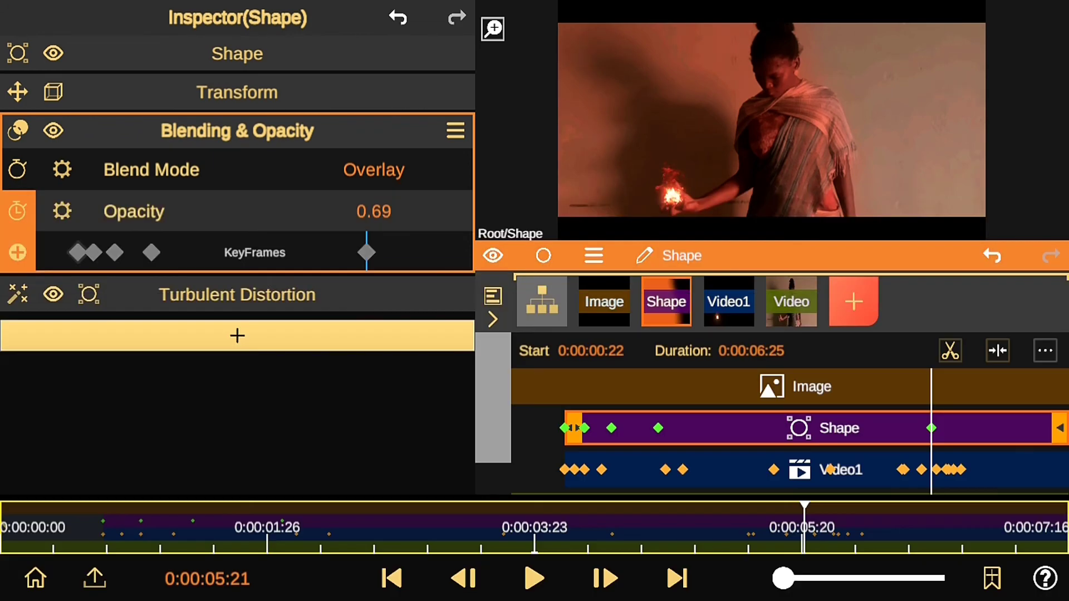
{"action": "left_click_drag", "start_coordinate": [423, 245], "coordinate": [401, 248]}
Add opacity keyframes of 0.45 at 0:00:05:26 and about 0.21 a few frames later.
{"action": "left_click", "coordinate": [677, 578]}
{"action": "left_click", "coordinate": [677, 579]}
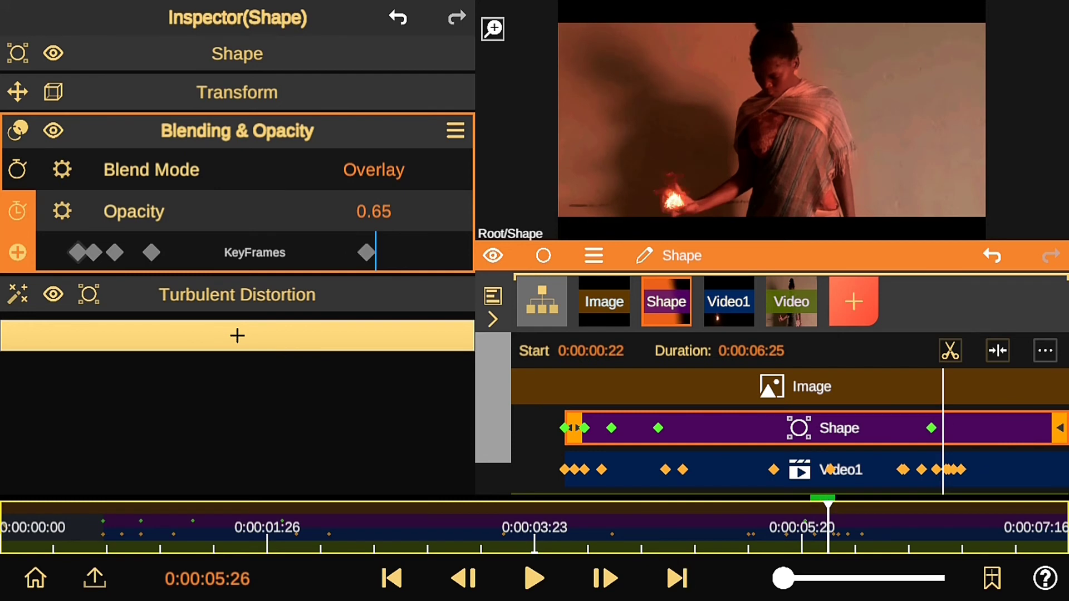
{"action": "left_click", "coordinate": [374, 211]}
{"action": "key", "text": "BackSpace"}
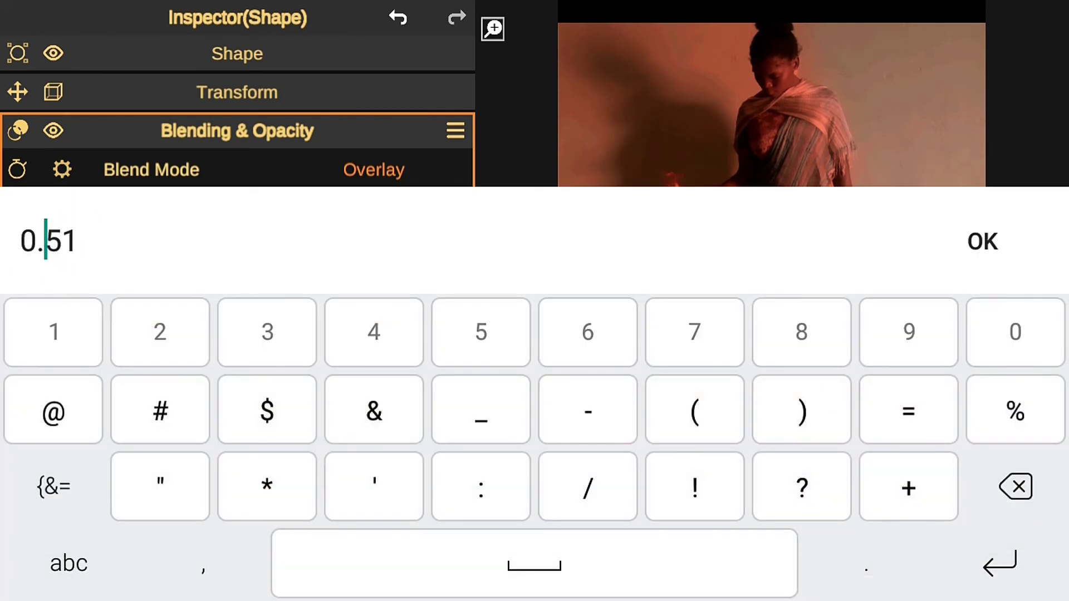
{"action": "key", "text": "Return"}
{"action": "left_click", "coordinate": [676, 578]}
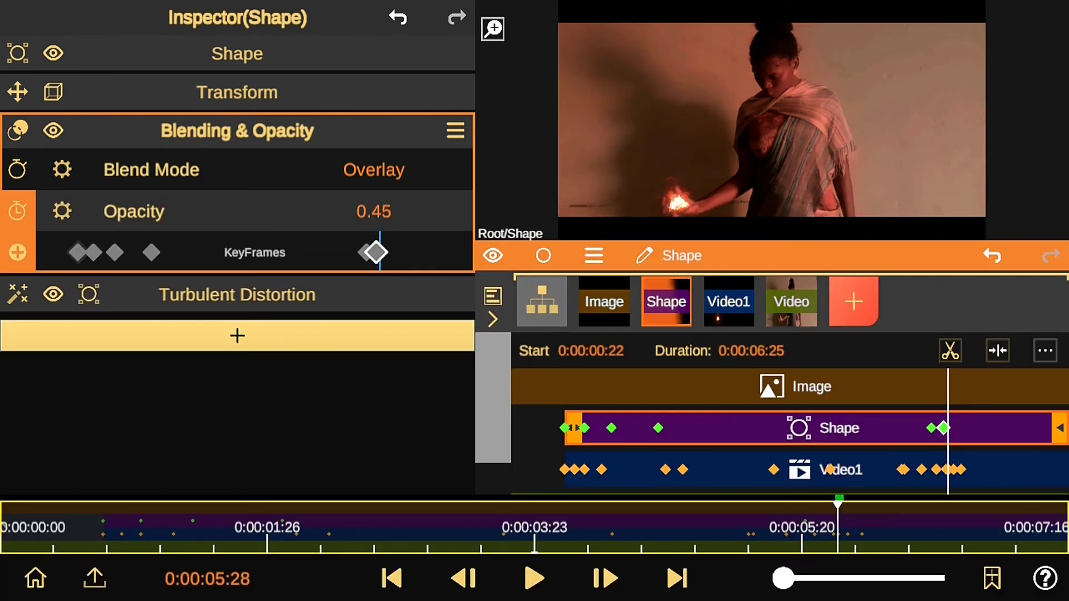
{"action": "left_click", "coordinate": [666, 576]}
{"action": "left_click", "coordinate": [373, 211]}
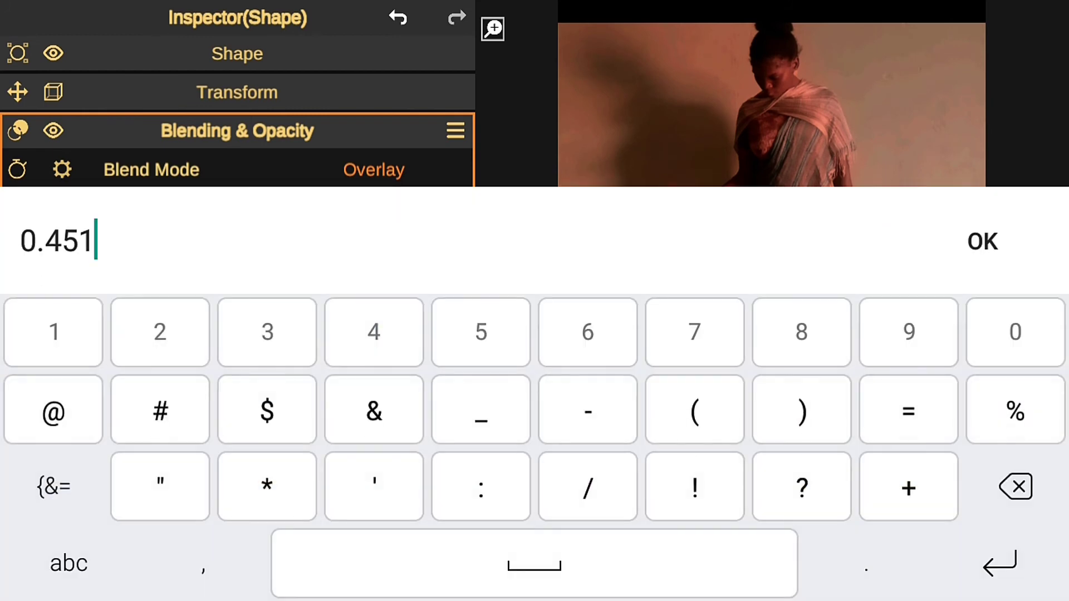
{"action": "left_click", "coordinate": [61, 240]}
{"action": "key", "text": "BackSpace"}
{"action": "type", "text": "211"}
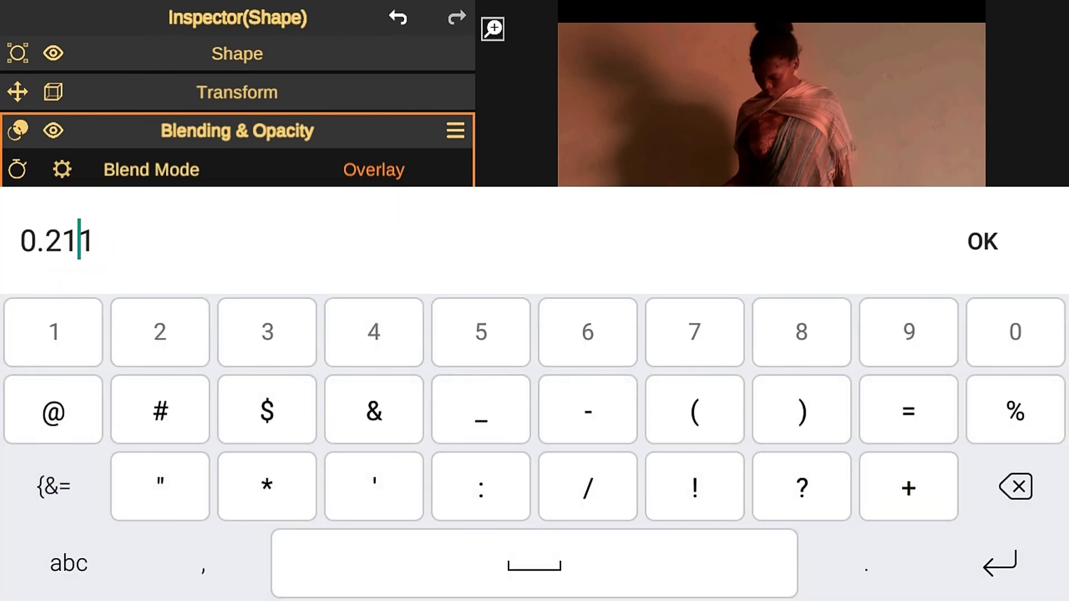
{"action": "key", "text": "BackSpace"}
{"action": "type", "text": "2"}
{"action": "key", "text": "Return"}
Fade the opacity to 0.00 by 0:00:06:03, then add a new Audio media layer.
{"action": "left_click", "coordinate": [677, 578]}
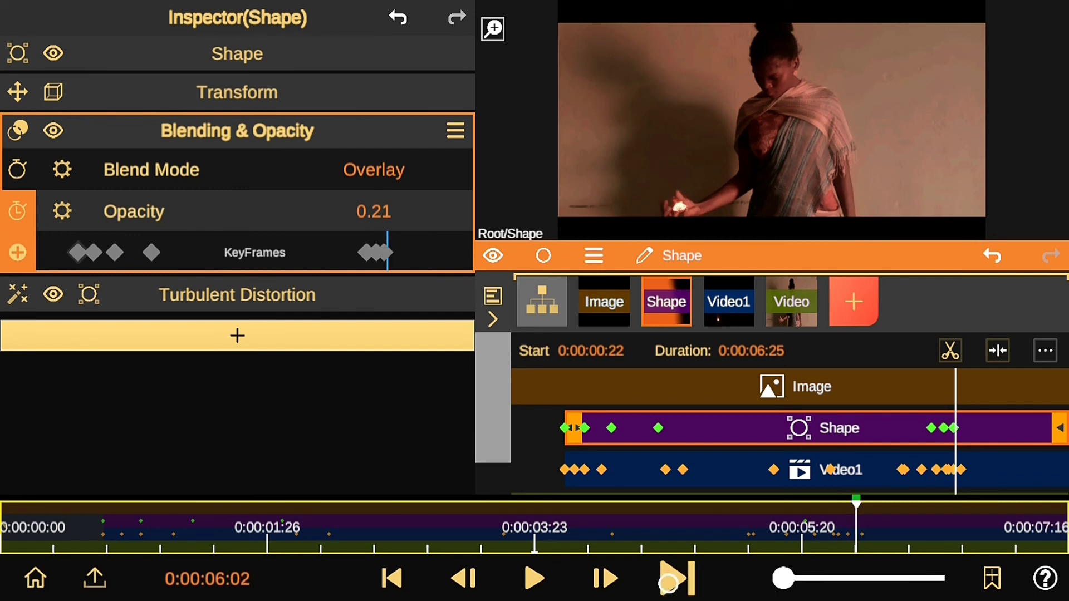
{"action": "left_click_drag", "start_coordinate": [373, 211], "coordinate": [382, 257]}
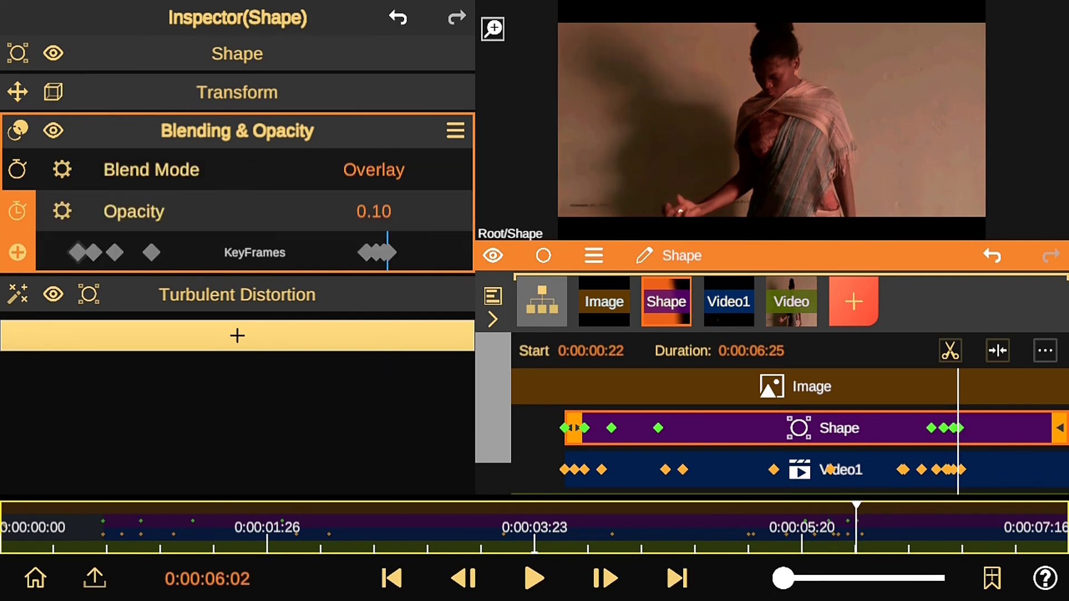
{"action": "left_click", "coordinate": [677, 576]}
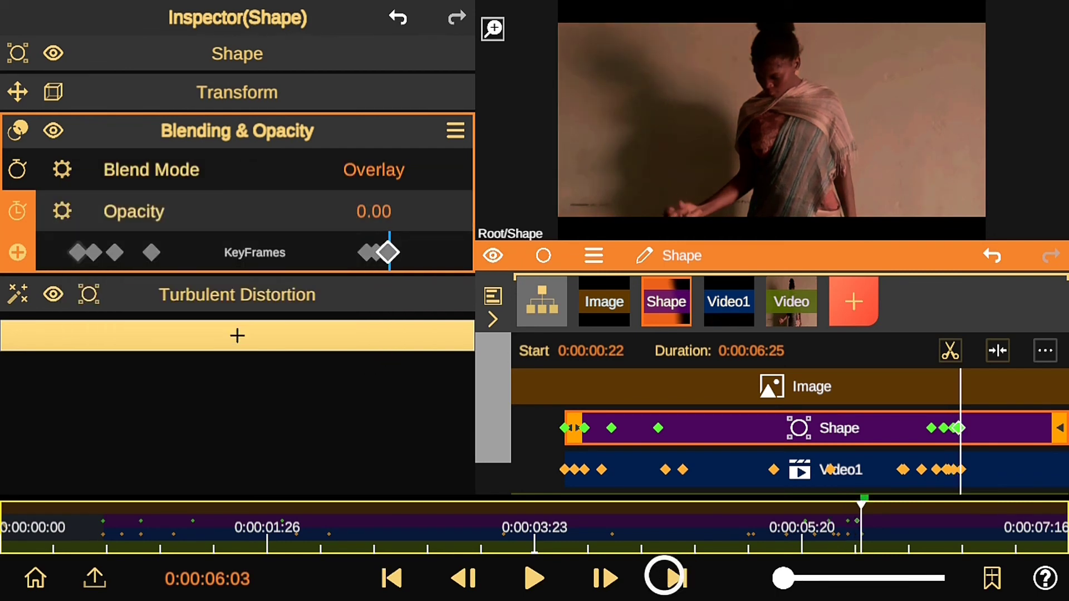
{"action": "left_click", "coordinate": [679, 574]}
{"action": "left_click", "coordinate": [91, 527]}
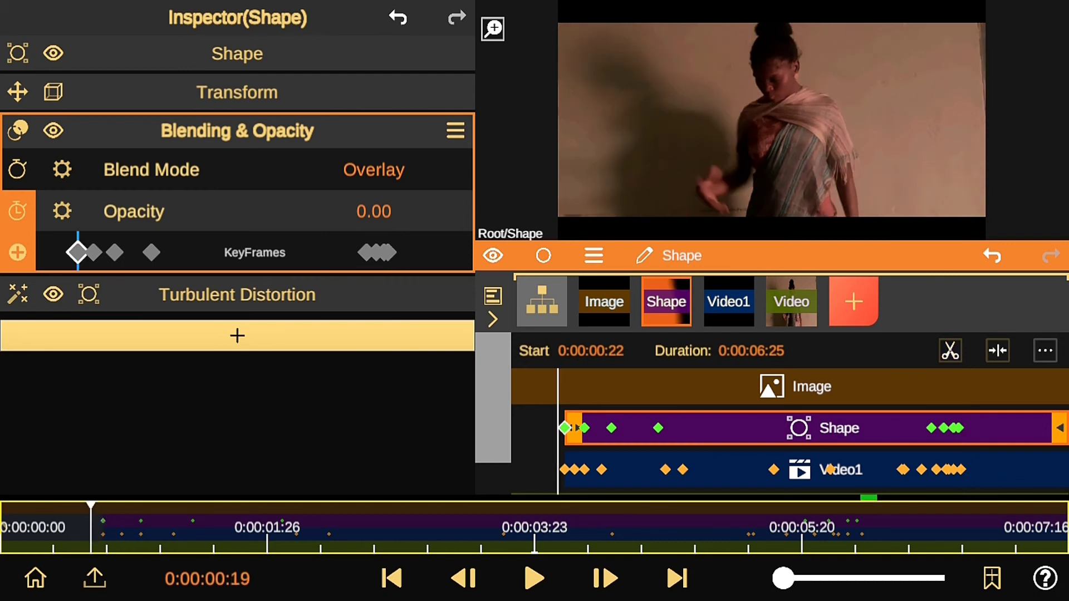
{"action": "left_click", "coordinate": [605, 578]}
{"action": "left_click", "coordinate": [853, 301]}
{"action": "left_click", "coordinate": [771, 65]}
Import the fire sound and shift its clip to start at 0:00:00:16 instead of 0:00:00:22.
{"action": "left_click", "coordinate": [754, 198]}
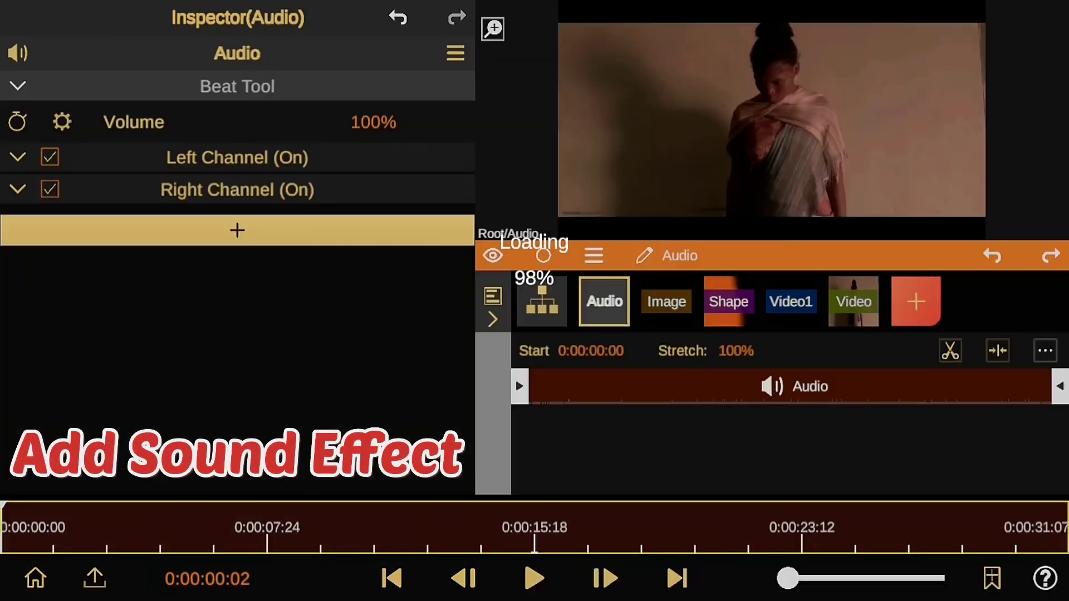
{"action": "left_click", "coordinate": [542, 301]}
{"action": "left_click", "coordinate": [493, 319]}
{"action": "left_click", "coordinate": [604, 302]}
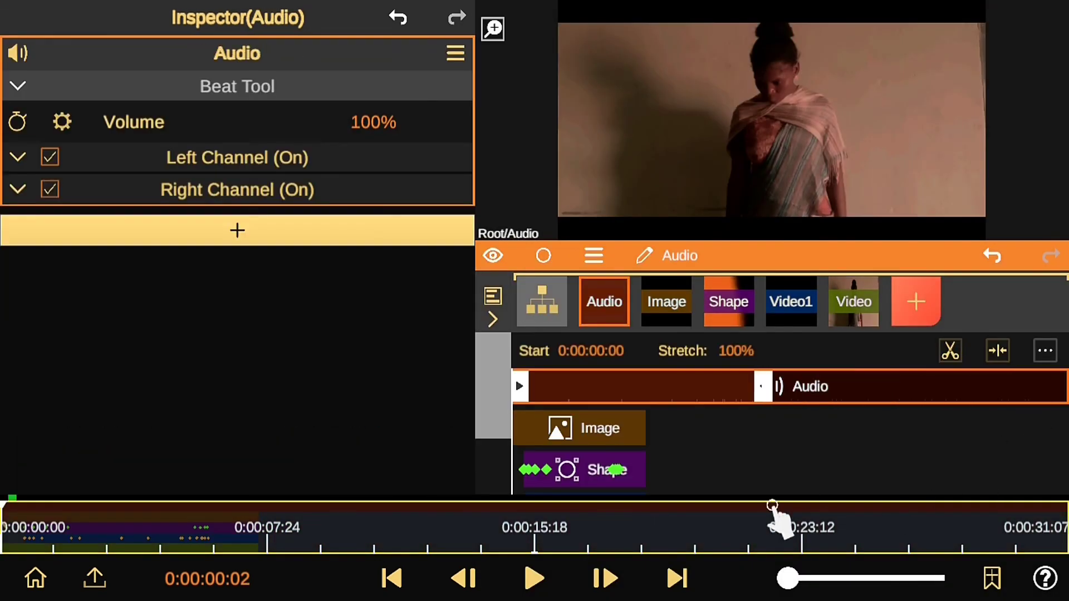
{"action": "left_click_drag", "start_coordinate": [755, 399], "coordinate": [808, 400]}
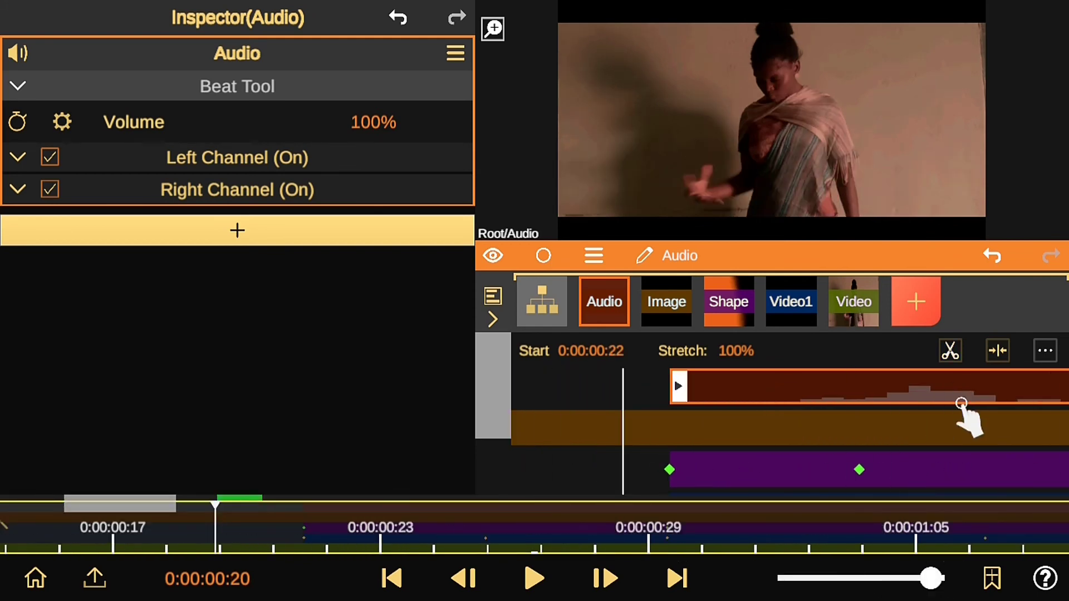
{"action": "mouse_move", "coordinate": [966, 415]}
{"action": "left_mouse_down"}
{"action": "mouse_move", "coordinate": [843, 501]}
{"action": "mouse_move", "coordinate": [406, 551]}
{"action": "left_mouse_up"}
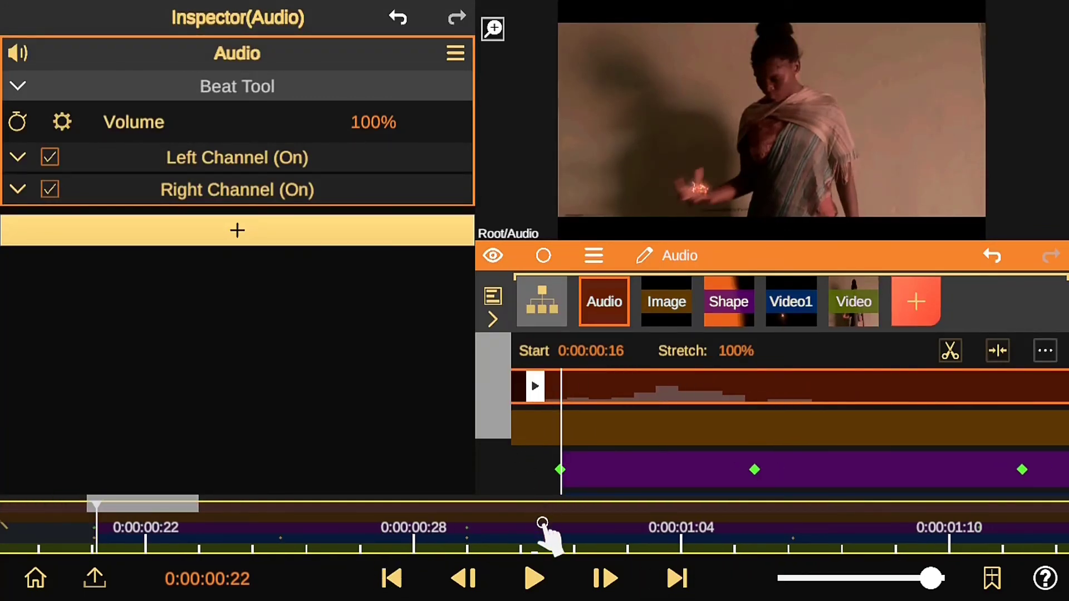
{"action": "left_click_drag", "start_coordinate": [931, 578], "coordinate": [816, 578]}
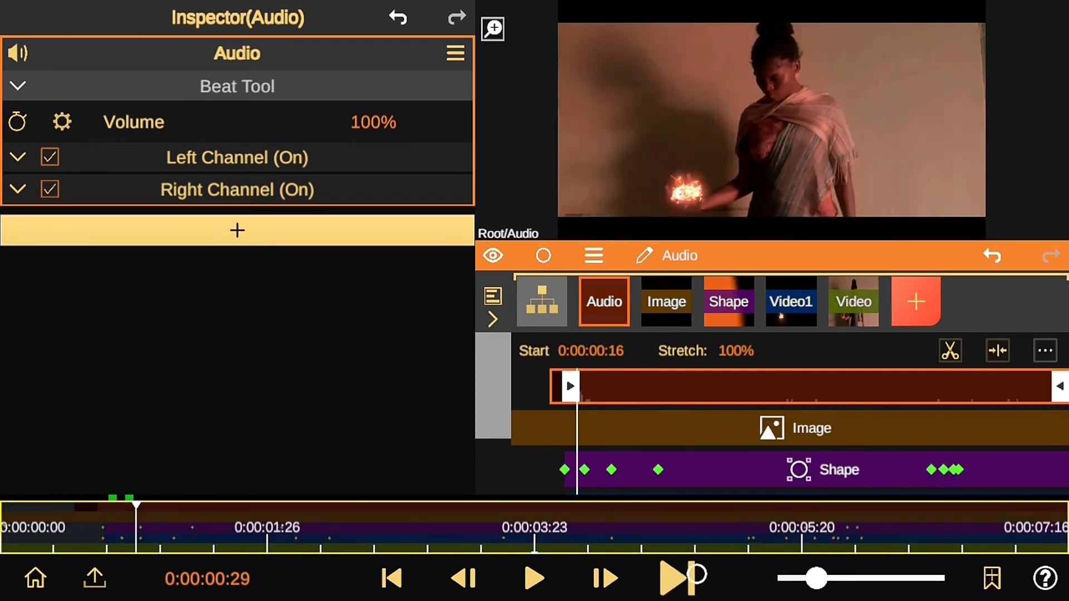
Add a second audio layer, Audio1, from Media > Audio.
{"action": "left_click", "coordinate": [916, 301]}
{"action": "left_click", "coordinate": [771, 65]}
{"action": "left_click", "coordinate": [771, 154]}
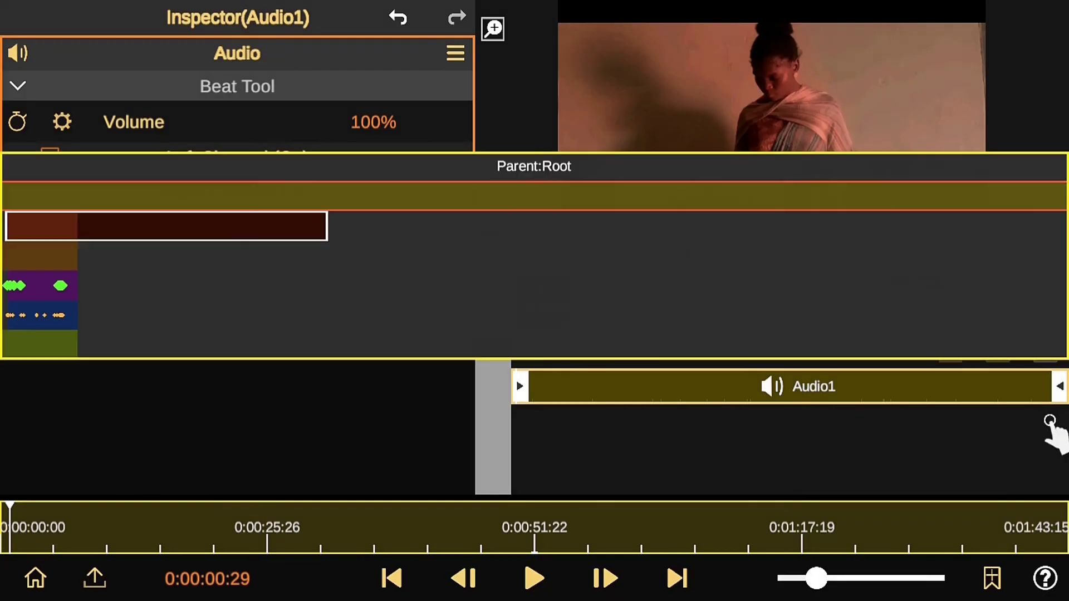
Trim the Audio1 clip and move it to start at 0:00:00:21.
{"action": "mouse_move", "coordinate": [1050, 430]}
{"action": "left_mouse_down"}
{"action": "mouse_move", "coordinate": [889, 518]}
{"action": "mouse_move", "coordinate": [574, 540]}
{"action": "mouse_move", "coordinate": [564, 554]}
{"action": "left_mouse_up"}
{"action": "left_click", "coordinate": [542, 302]}
{"action": "left_click", "coordinate": [493, 319]}
{"action": "left_click", "coordinate": [604, 301]}
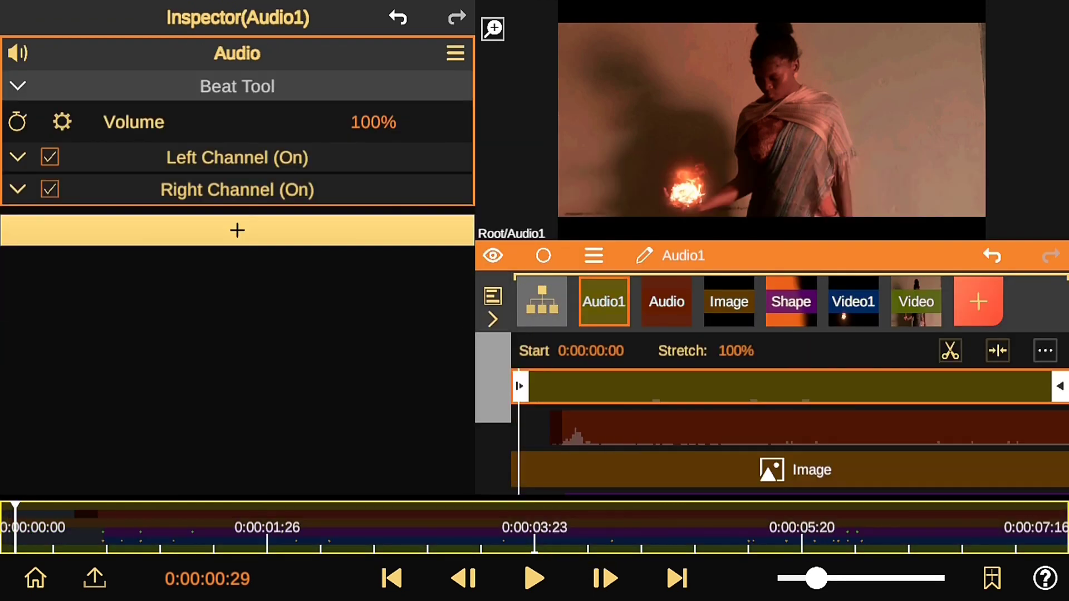
{"action": "left_click_drag", "start_coordinate": [802, 390], "coordinate": [862, 391]}
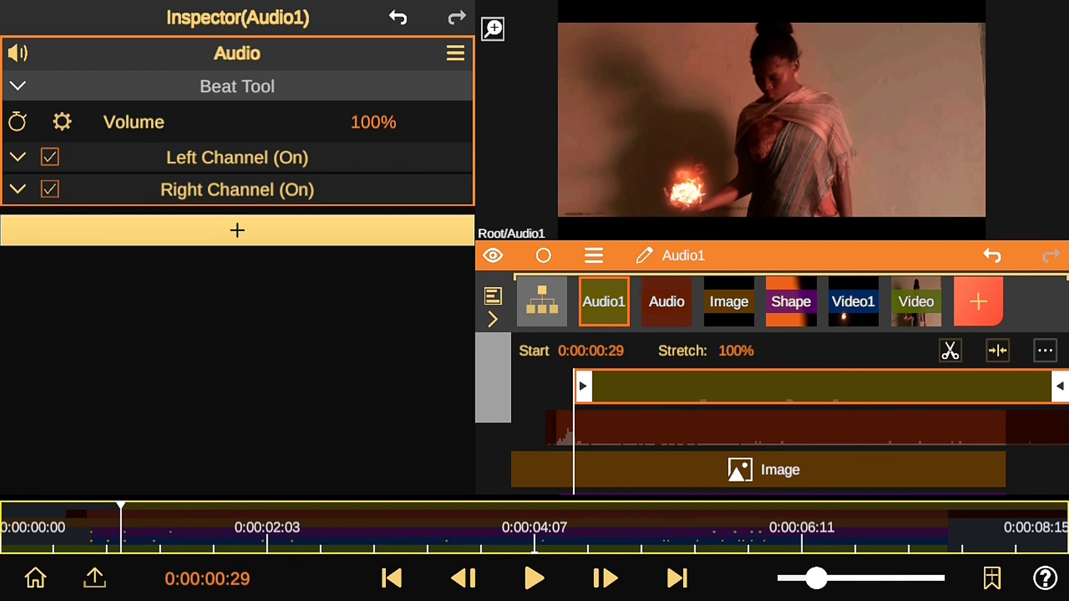
{"action": "left_click_drag", "start_coordinate": [1021, 467], "coordinate": [860, 421]}
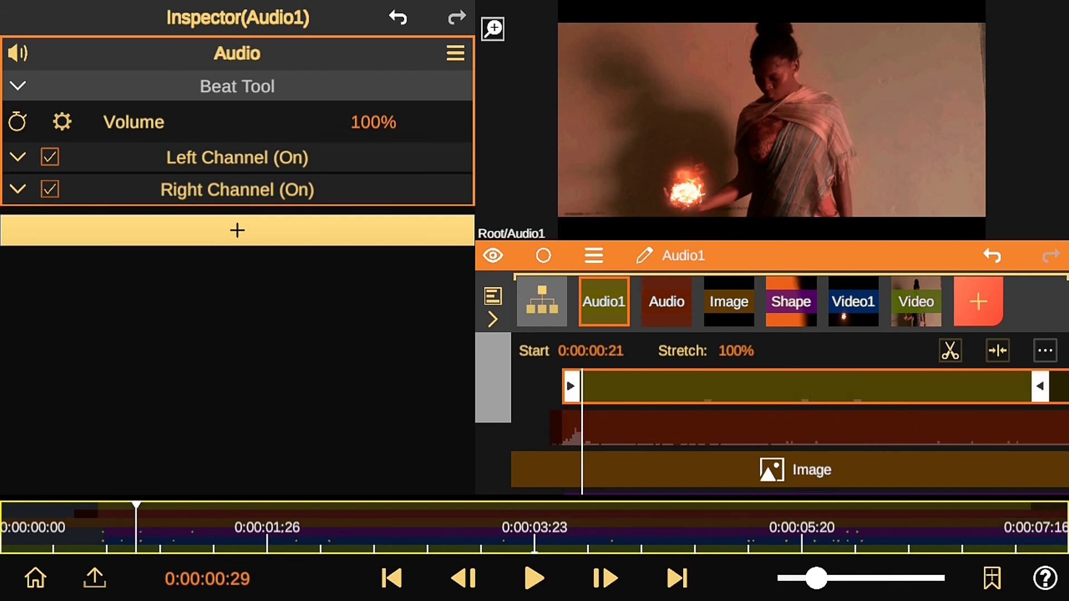
Add Audio1 volume keyframes at 100% and then 0%, and preview the change.
{"action": "left_click", "coordinate": [134, 122]}
{"action": "left_click", "coordinate": [391, 579]}
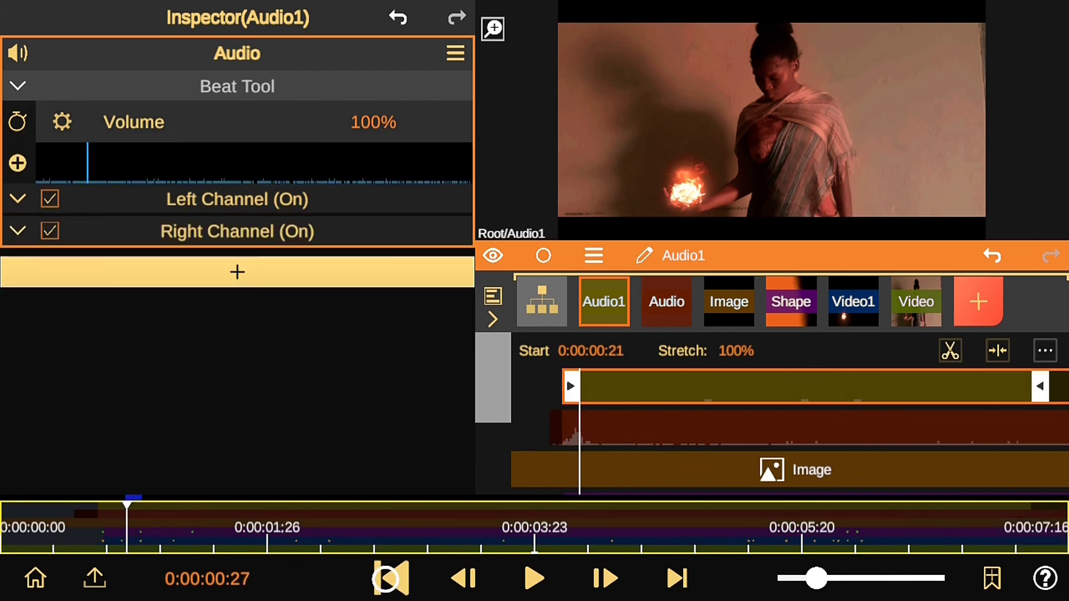
{"action": "left_click", "coordinate": [17, 163]}
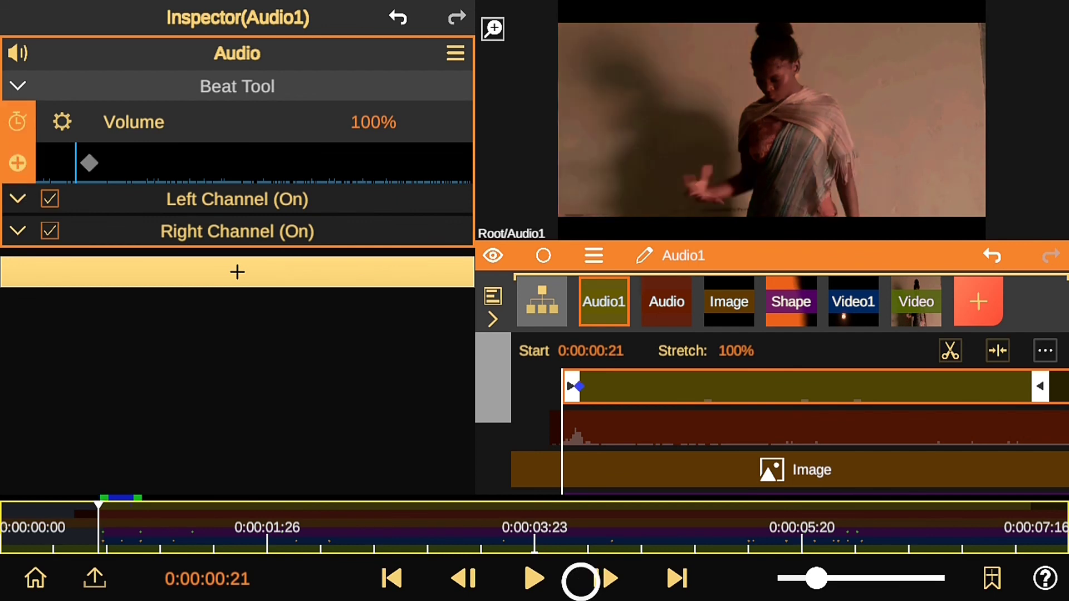
{"action": "left_click", "coordinate": [580, 580]}
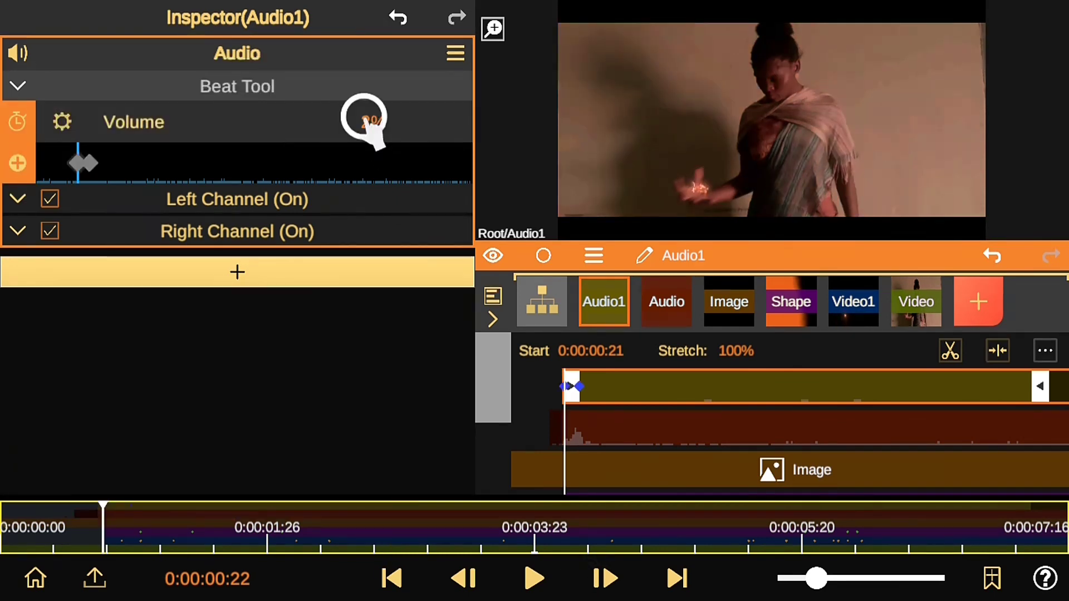
{"action": "left_click_drag", "start_coordinate": [365, 115], "coordinate": [406, 191]}
{"action": "left_click", "coordinate": [394, 577]}
{"action": "left_click", "coordinate": [607, 578]}
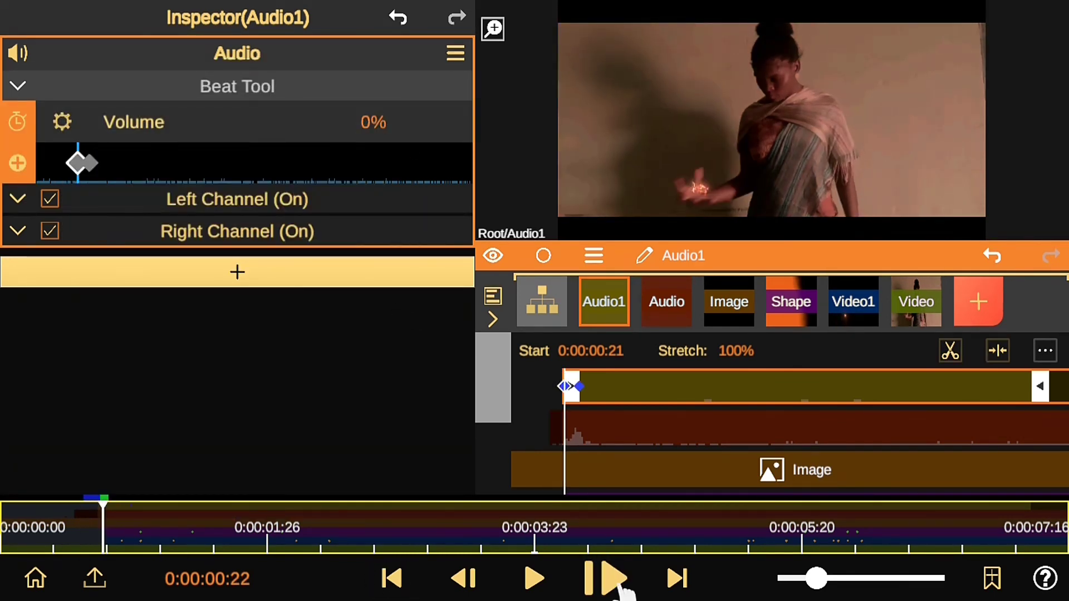
{"action": "left_click", "coordinate": [463, 578]}
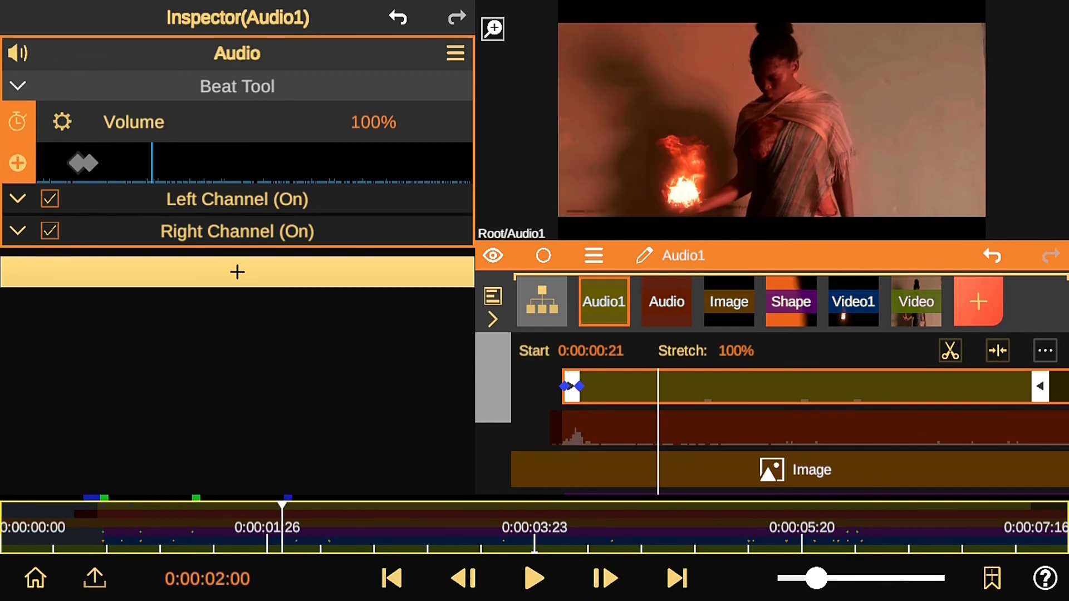
Move a volume keyframe later, ease it in the curve editor, and open the export settings.
{"action": "left_click_drag", "start_coordinate": [82, 163], "coordinate": [148, 303]}
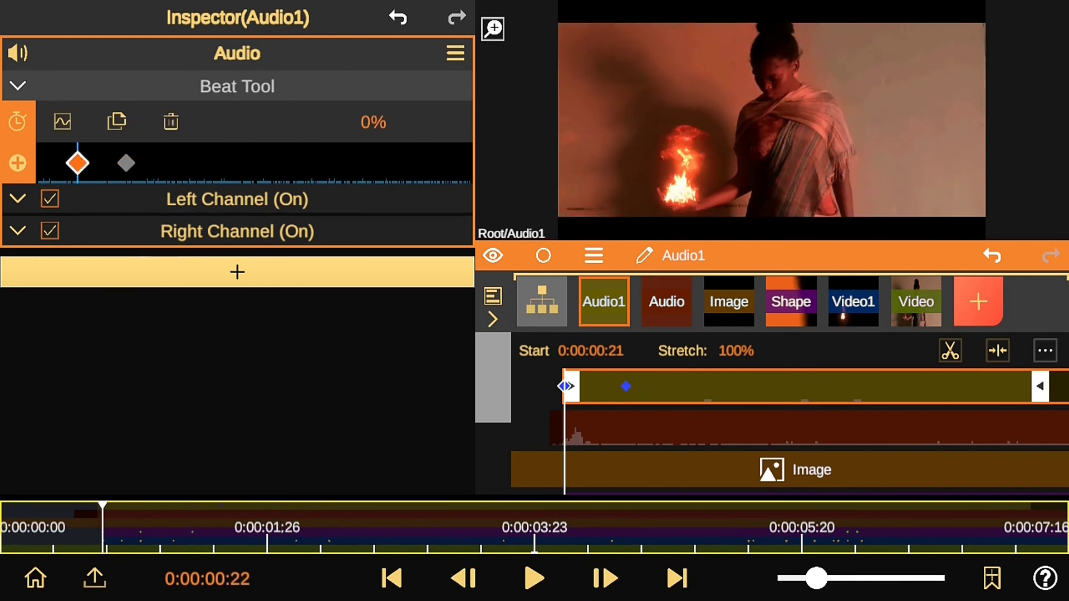
{"action": "left_click", "coordinate": [62, 121]}
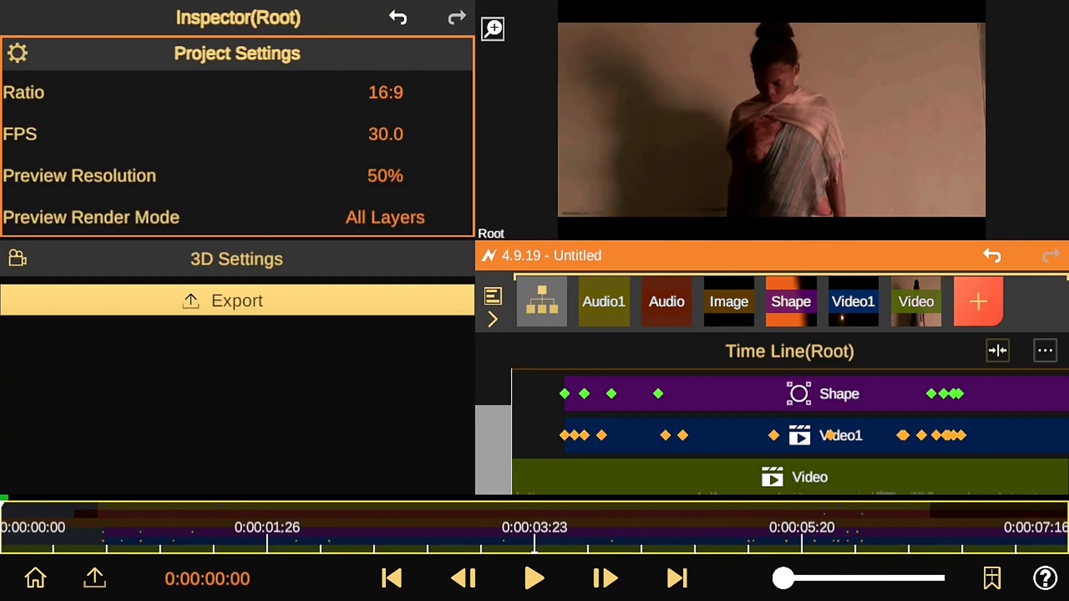
{"action": "left_click", "coordinate": [94, 580]}
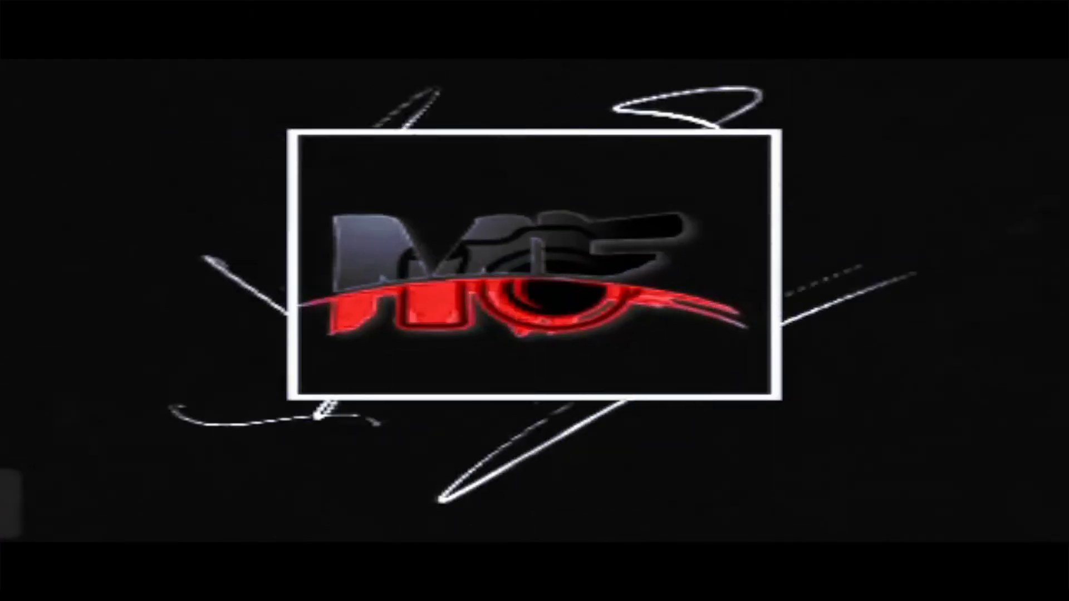